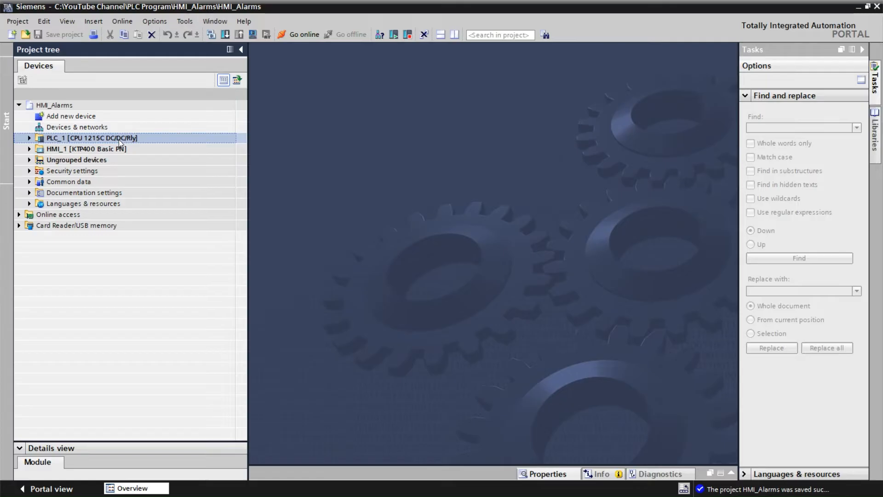
# Open the Main [OB1] program block of PLC_1 for editing.
pyautogui.click(29, 138)
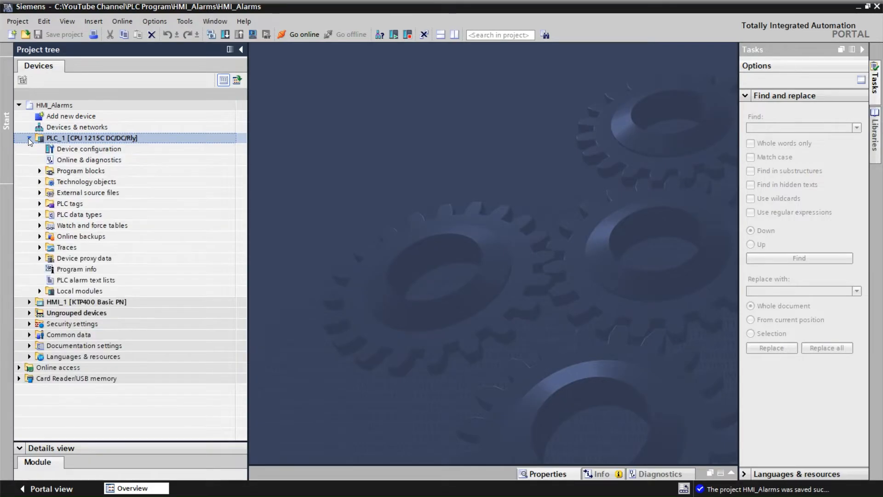
pyautogui.click(40, 171)
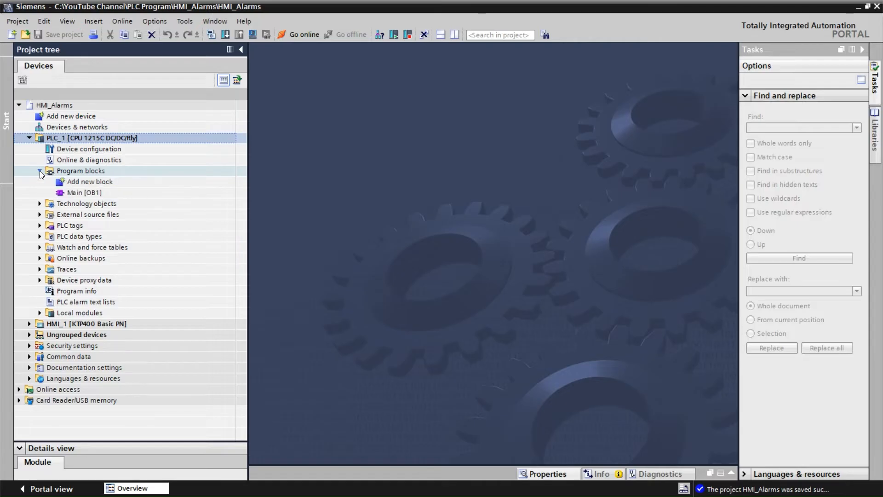
pyautogui.doubleClick(79, 193)
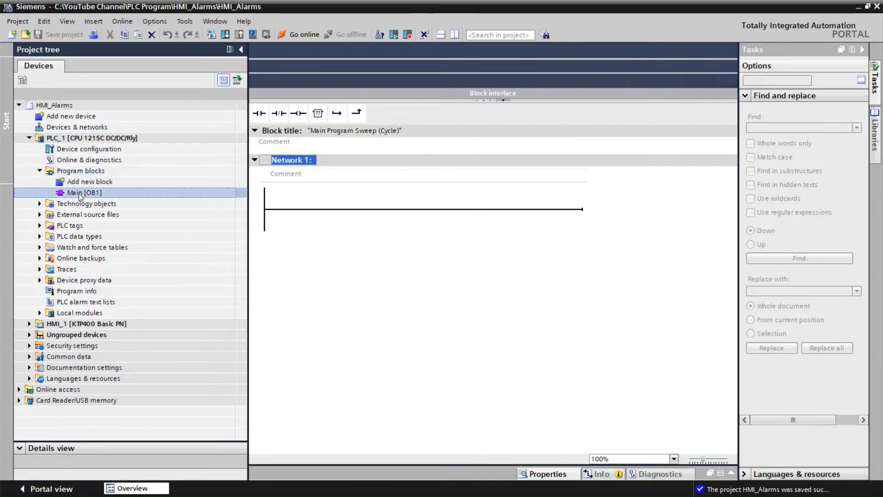
# Insert a normally open contact, a normally closed contact and an output coil in series in Network 1.
pyautogui.click(317, 215)
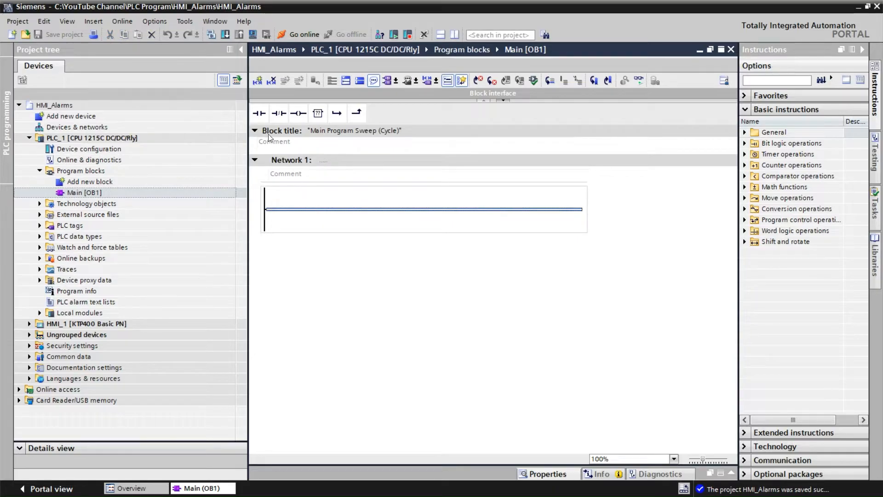
pyautogui.click(259, 115)
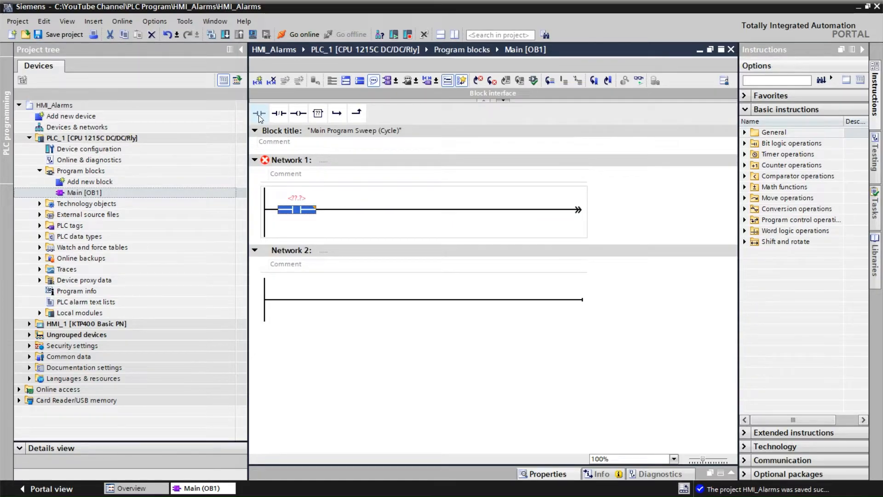
pyautogui.click(279, 115)
pyautogui.click(299, 115)
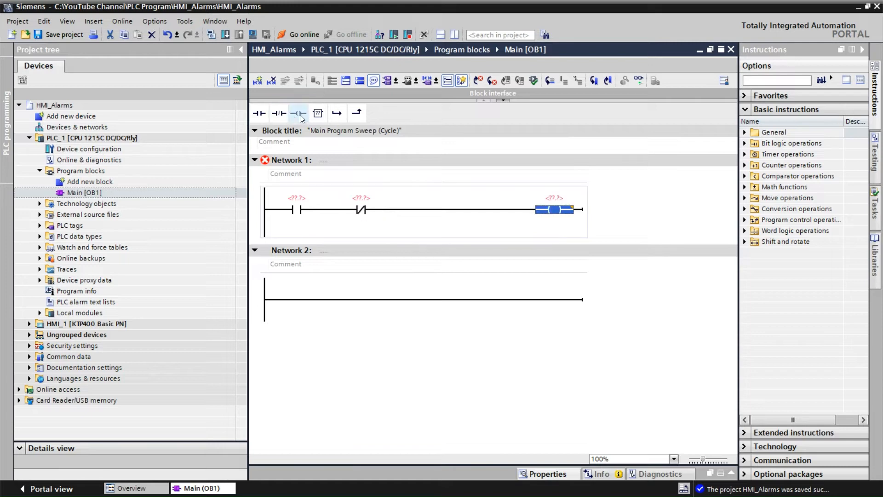
# Add a parallel branch with a normally open contact around the first contact of Network 1.
pyautogui.click(279, 214)
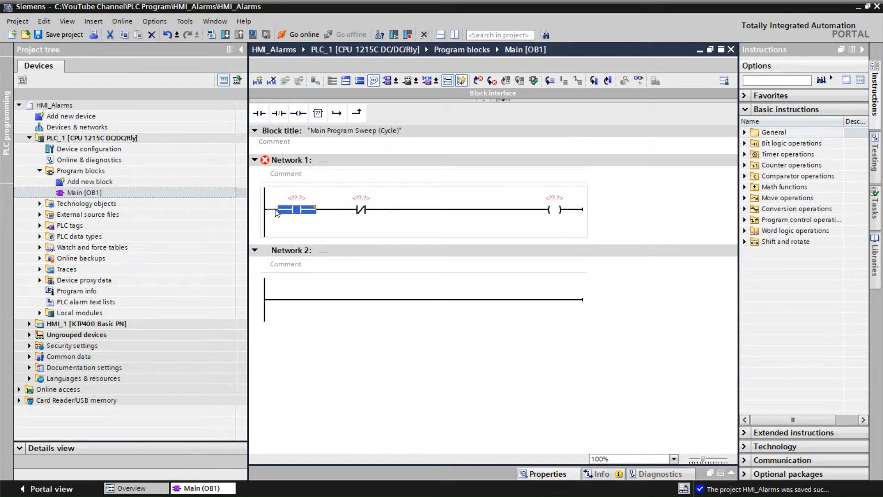
pyautogui.click(272, 210)
pyautogui.click(341, 113)
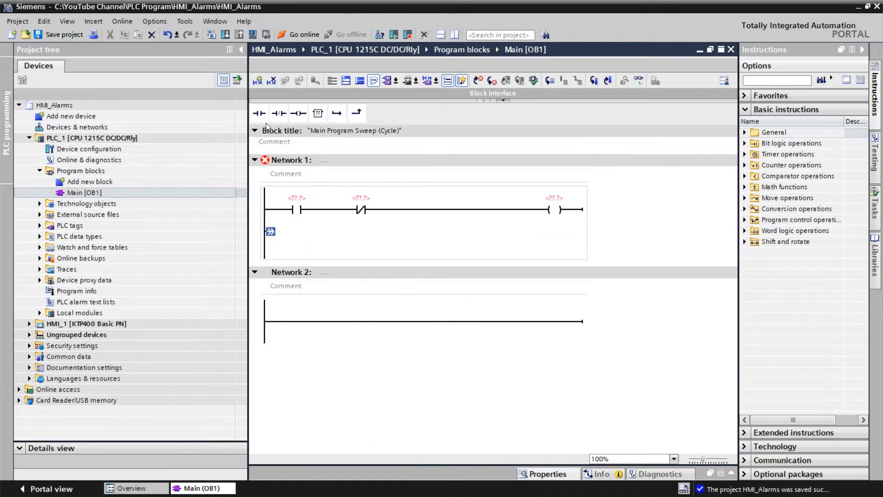
pyautogui.click(260, 114)
pyautogui.moveTo(320, 244); pyautogui.dragTo(330, 209)
# Assign the operand name High_Temp to the first normally open contact in Network 1.
pyautogui.click(295, 197)
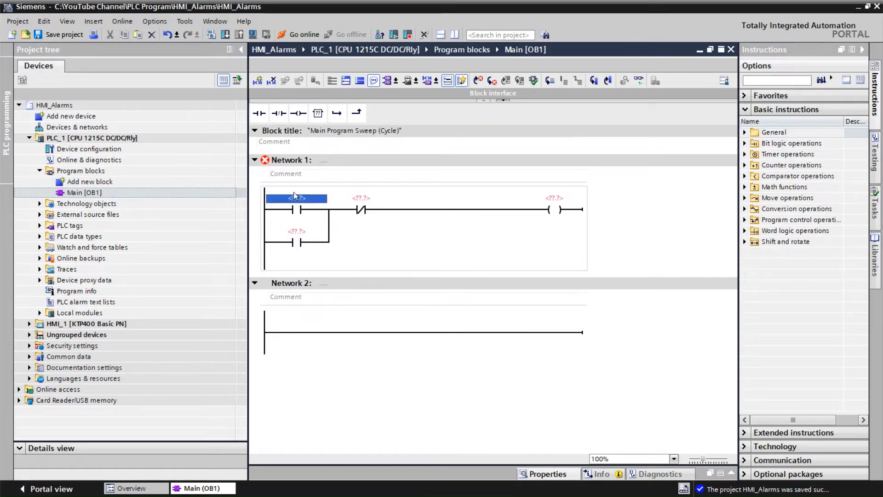
pyautogui.click(295, 197)
pyautogui.write('Hign')
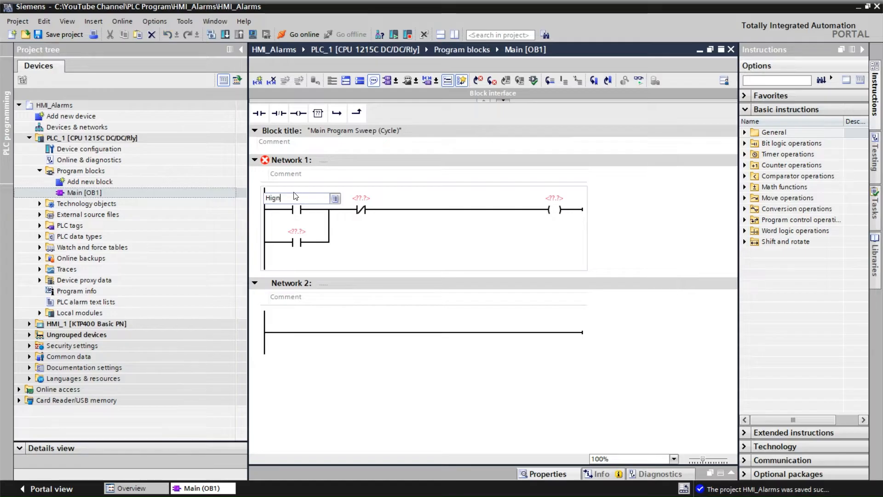
pyautogui.press('BackSpace')
pyautogui.write('h_Temp')
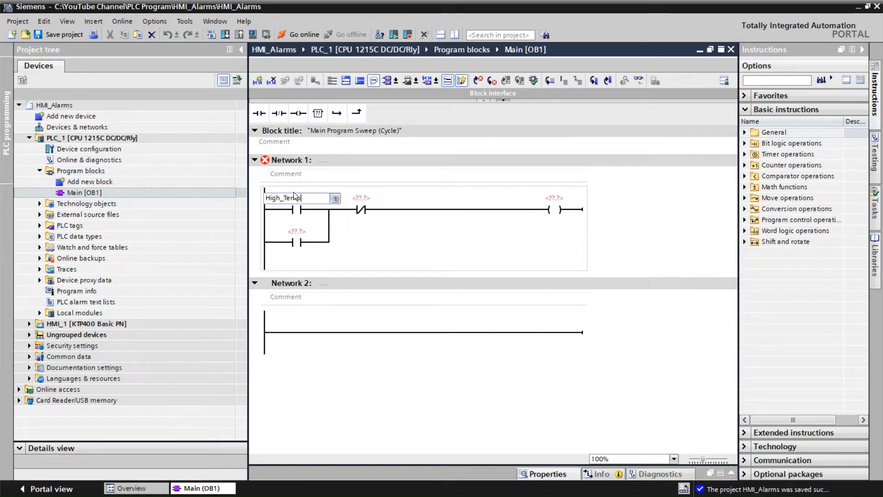
# Assign the operand name Reset to the normally closed contact in Network 1.
pyautogui.click(371, 199)
pyautogui.write('Rset')
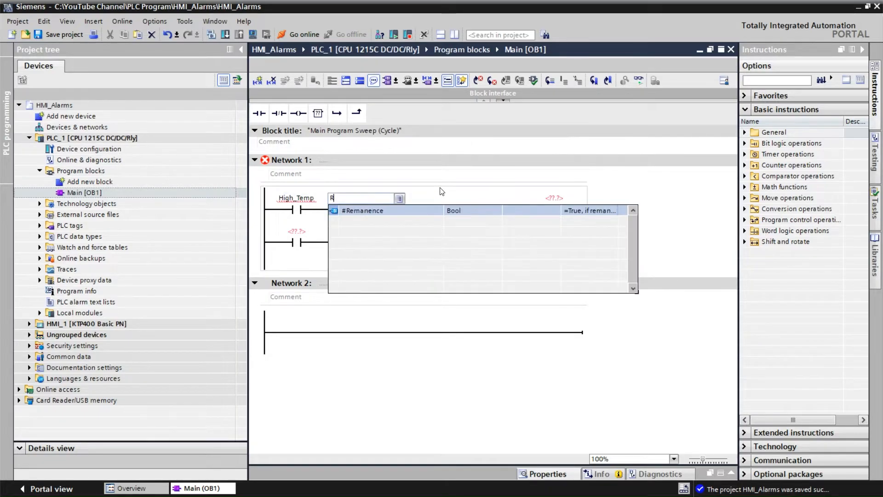
pyautogui.press('BackSpace')
pyautogui.press('BackSpace')
pyautogui.press('BackSpace')
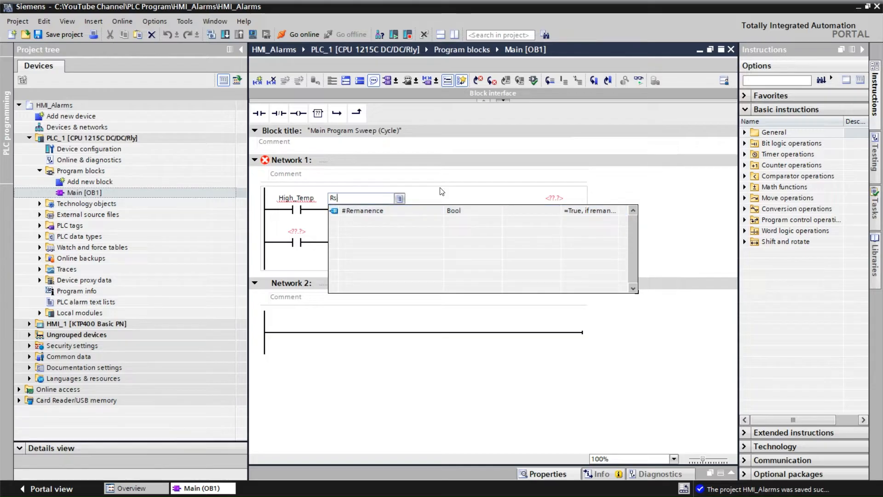
pyautogui.write('eset')
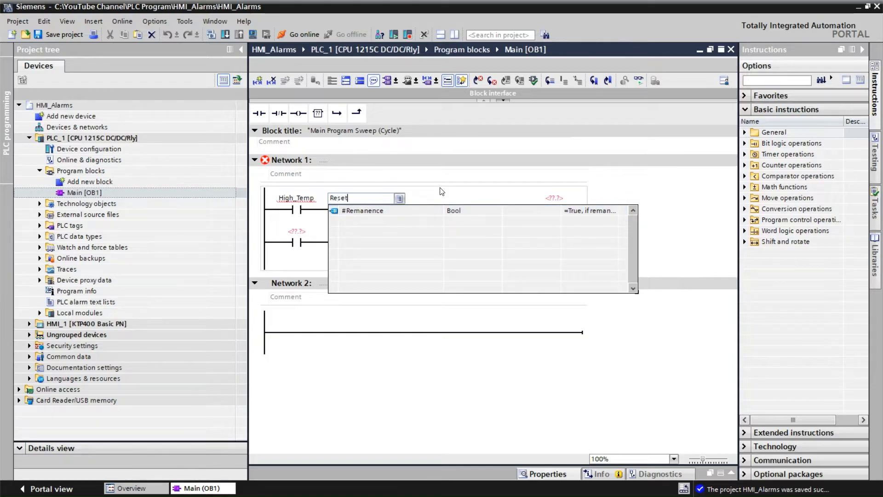
# Assign the operand name Temp_alarm to the output coil in Network 1.
pyautogui.click(553, 198)
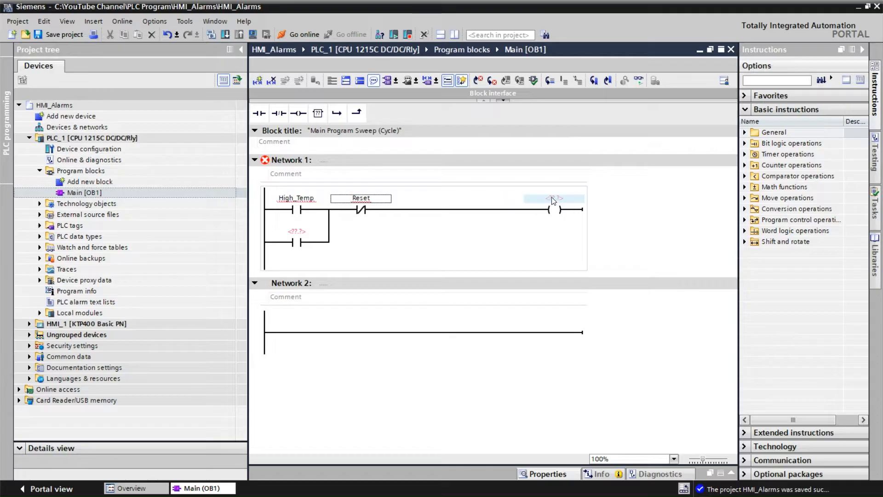
pyautogui.write('T')
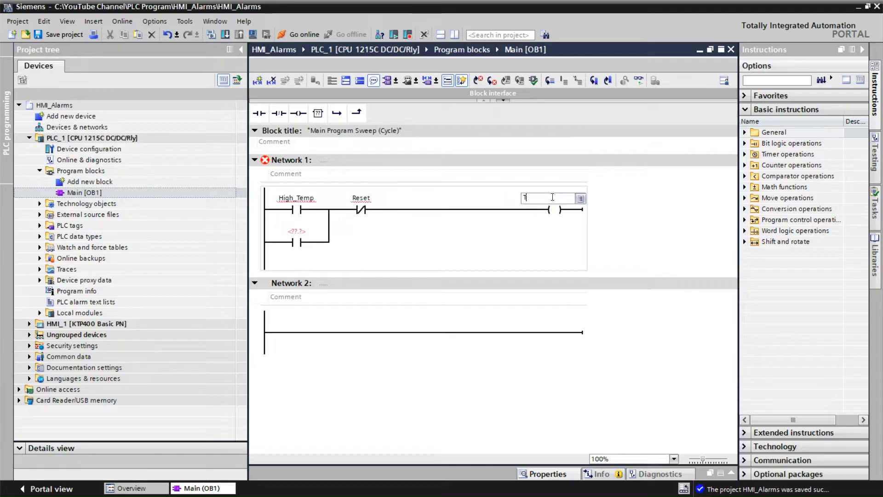
pyautogui.write('emp')
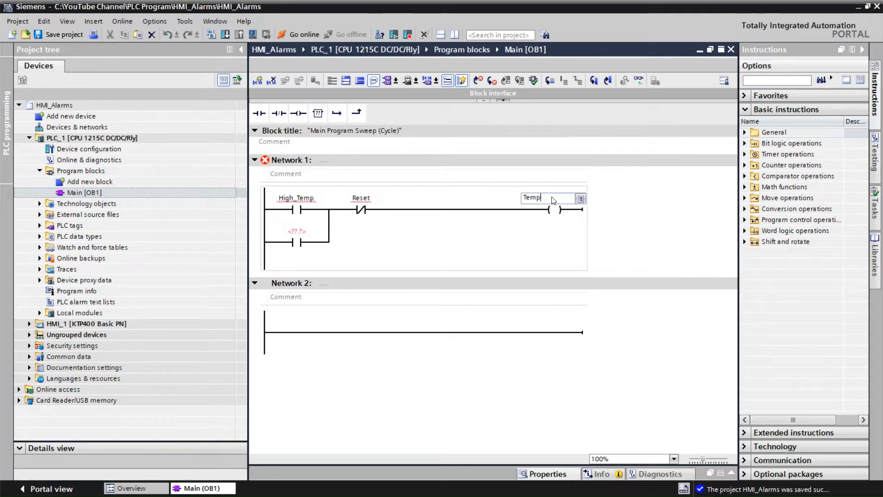
pyautogui.write('ealarm')
pyautogui.press('Return')
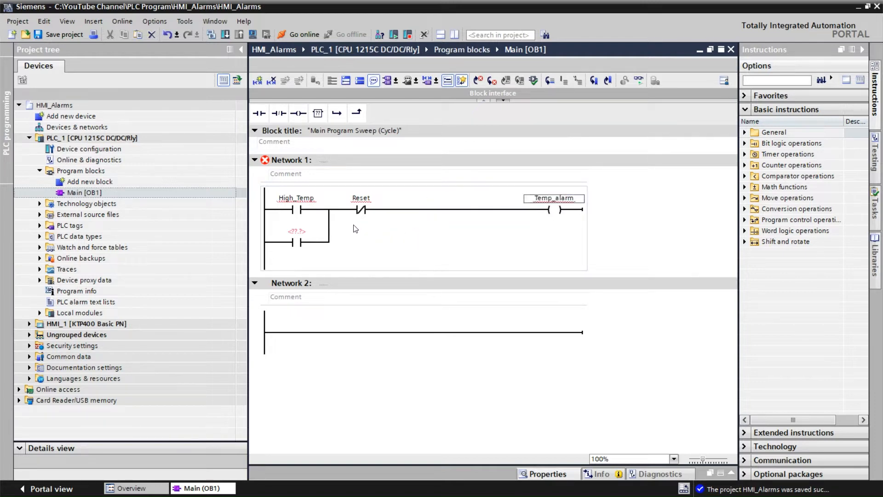
# Define the High_Temp tag as a Bool in the Global Memory section.
pyautogui.click(292, 199)
pyautogui.rightClick(292, 198)
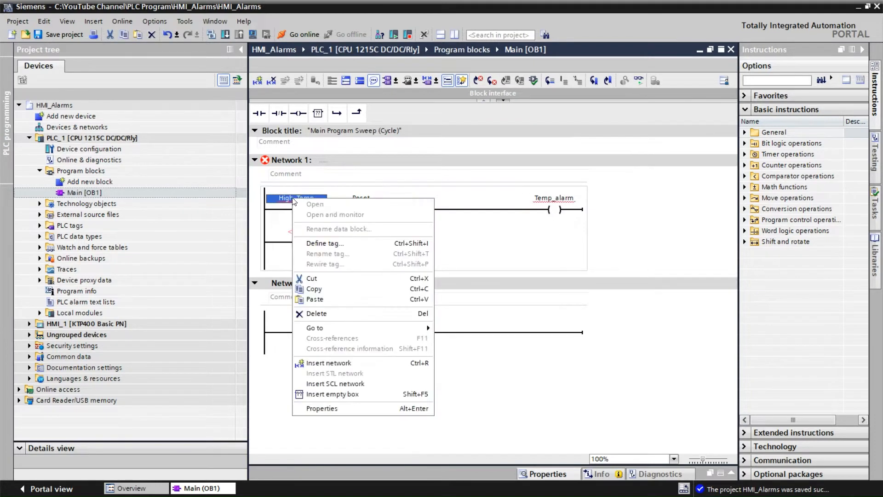
pyautogui.click(319, 233)
pyautogui.click(400, 232)
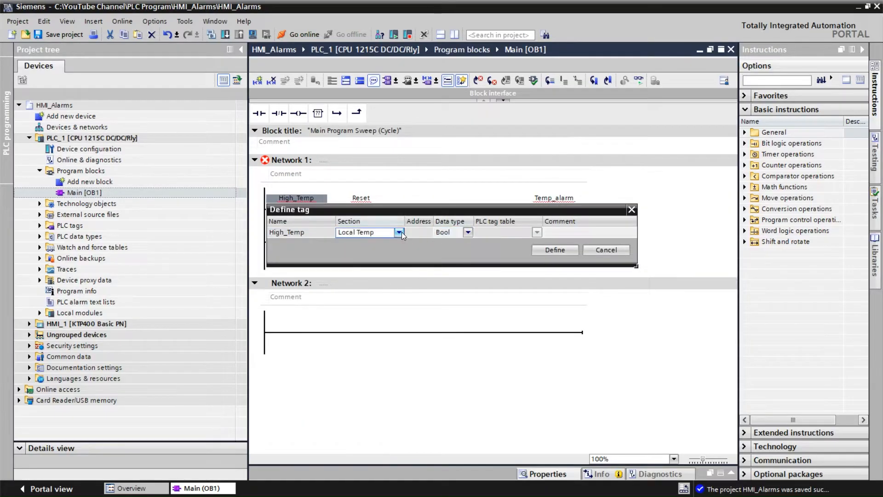
pyautogui.click(399, 232)
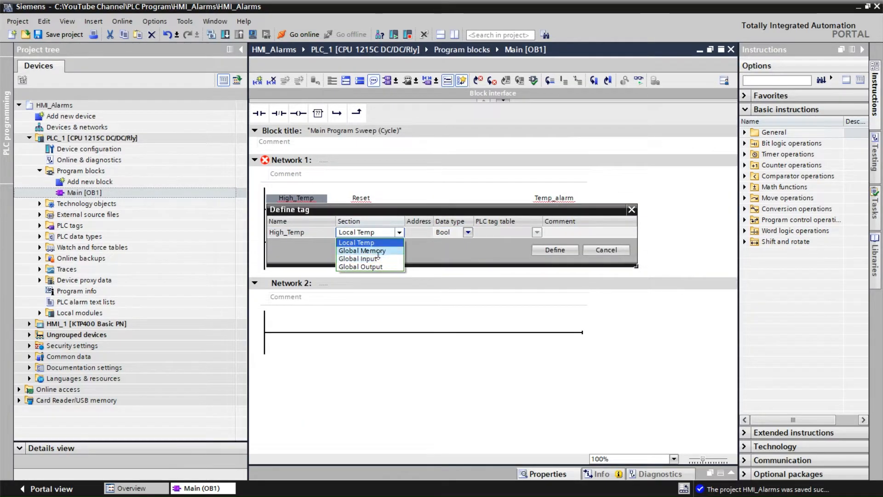
pyautogui.click(368, 251)
pyautogui.click(554, 252)
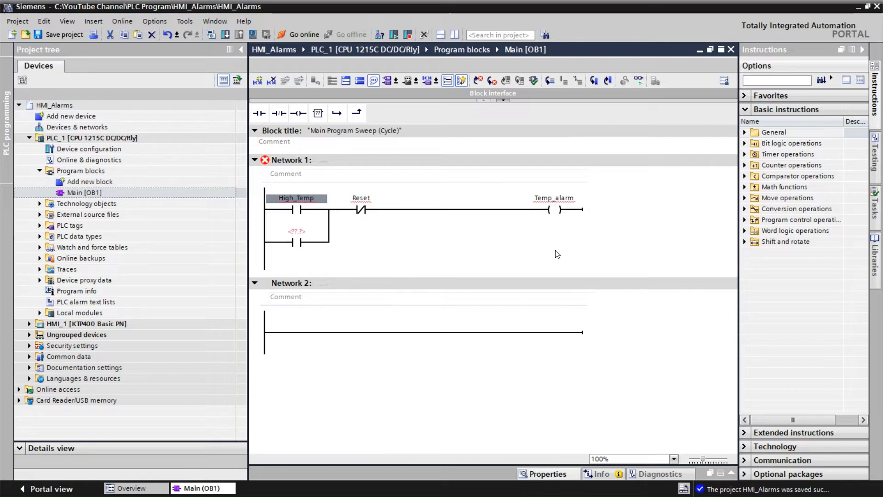
# Define the Reset tag as a Bool in Global Memory, in the default tag table.
pyautogui.click(365, 207)
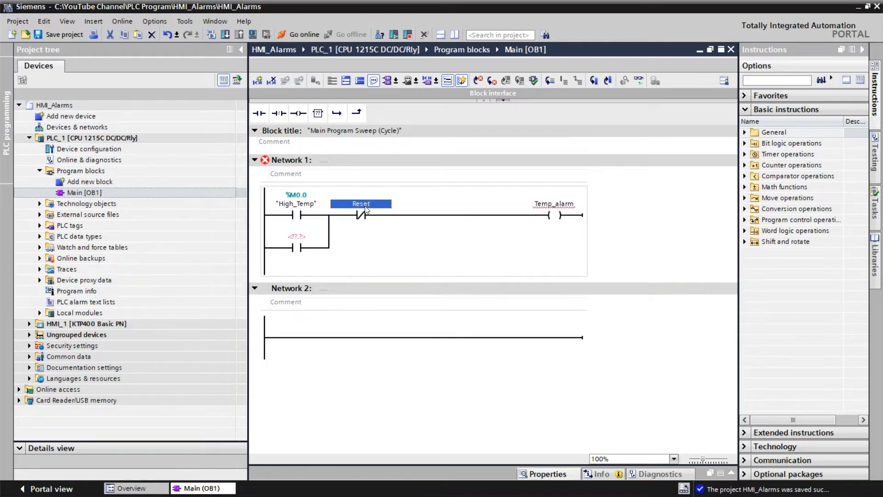
pyautogui.rightClick(366, 207)
pyautogui.click(399, 252)
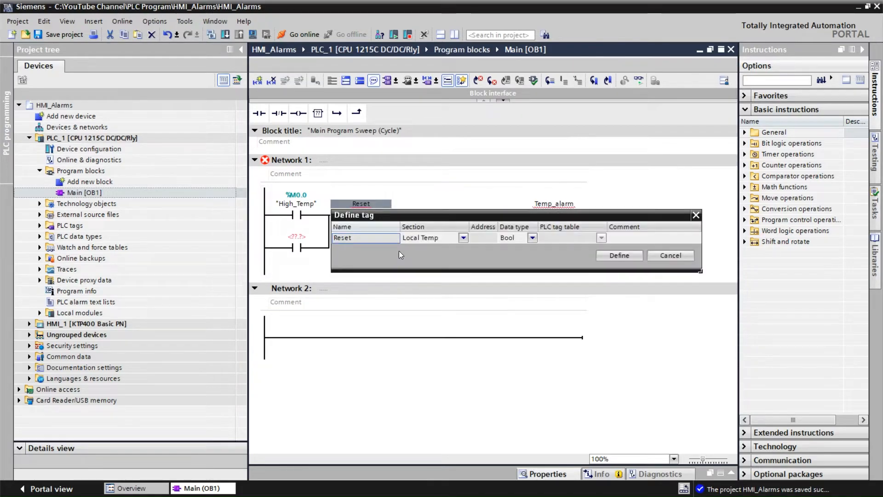
pyautogui.click(463, 239)
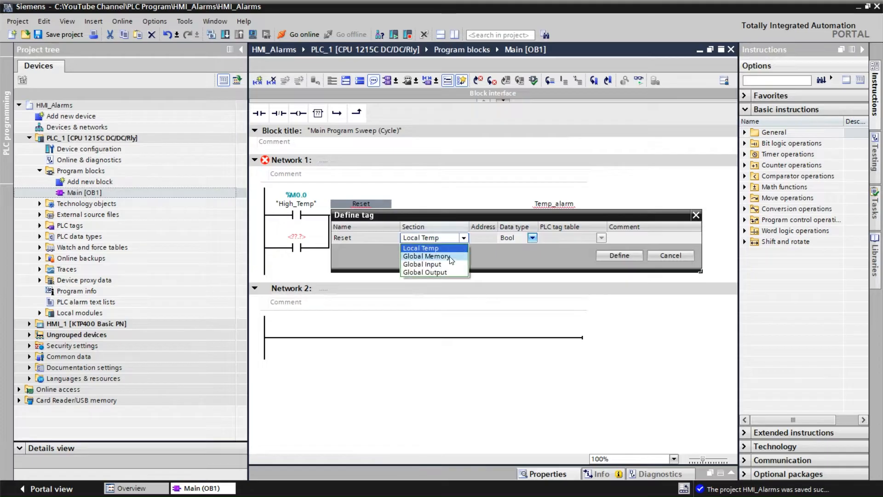
pyautogui.click(446, 256)
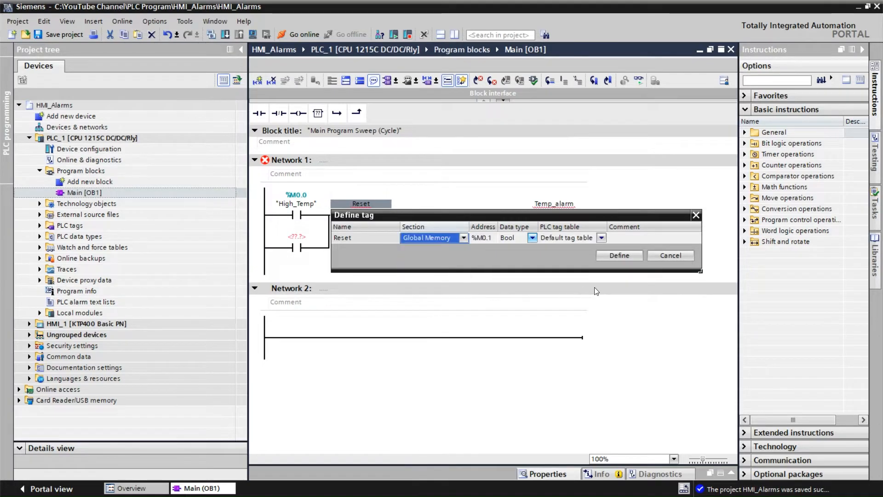
pyautogui.click(625, 257)
# Define the coil's Temp_alarm tag as a Bool in Global Memory, in the default tag table.
pyautogui.click(568, 206)
pyautogui.rightClick(567, 207)
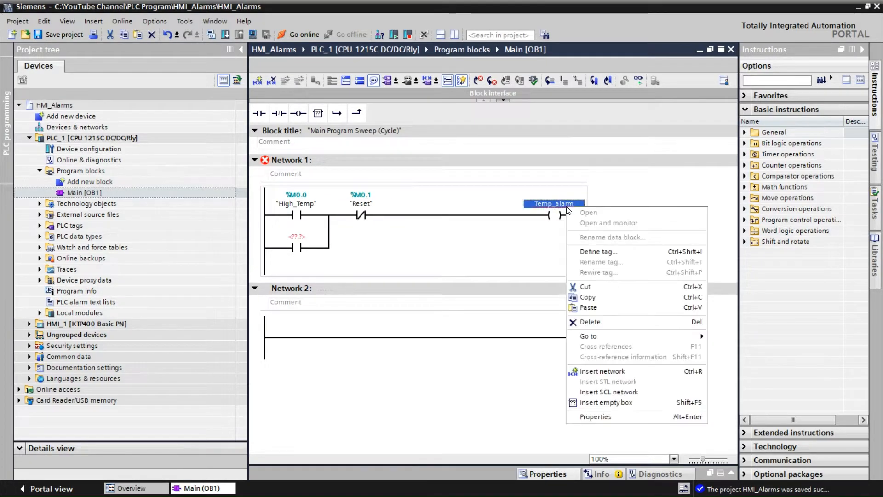
pyautogui.click(591, 253)
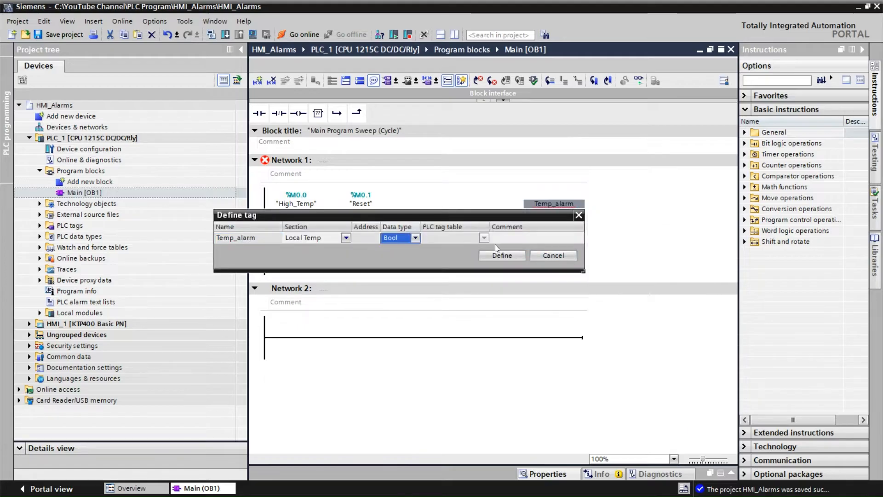
pyautogui.click(347, 238)
pyautogui.click(346, 239)
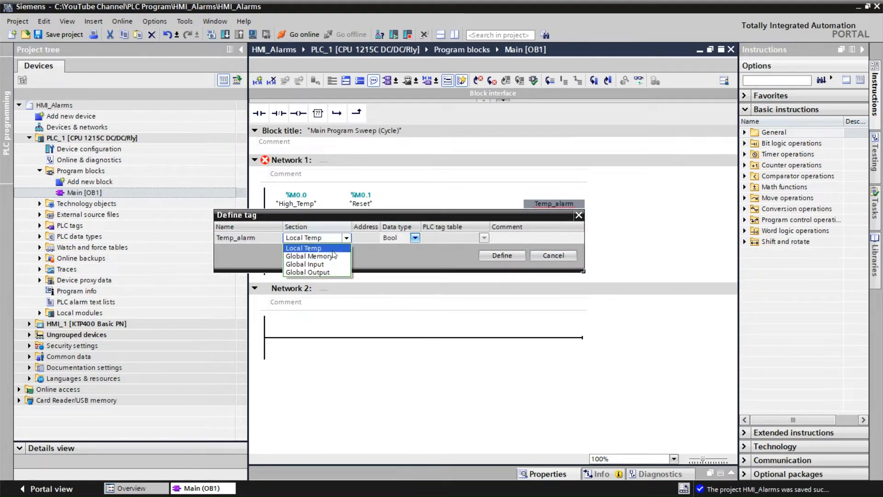
pyautogui.click(308, 257)
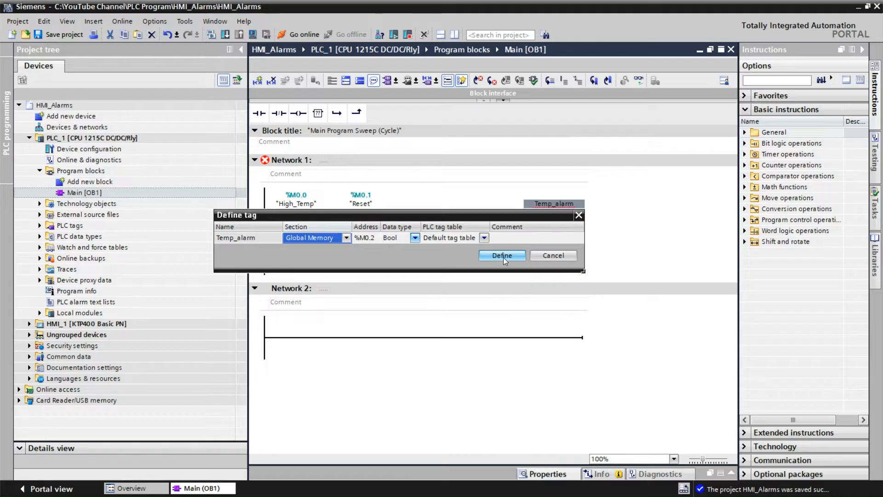
pyautogui.click(502, 256)
pyautogui.click(512, 251)
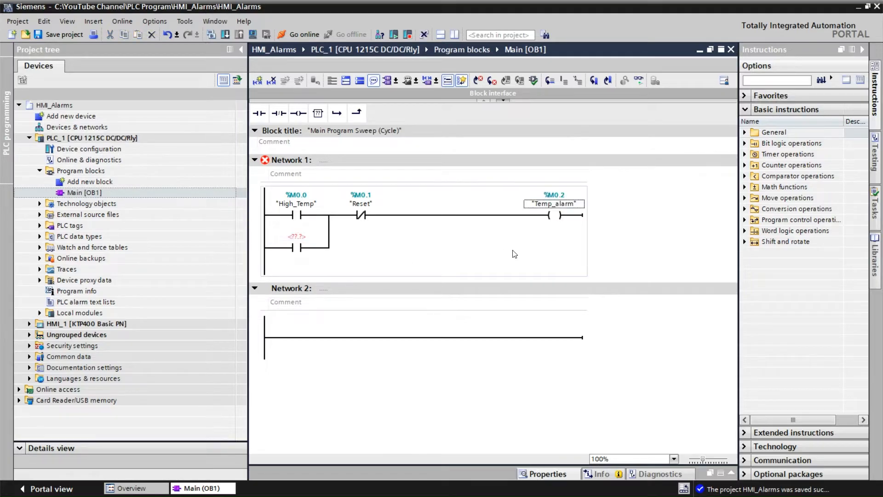
# Copy the coil's Temp_alarm tag to the parallel branch contact as the latching operand.
pyautogui.click(560, 204)
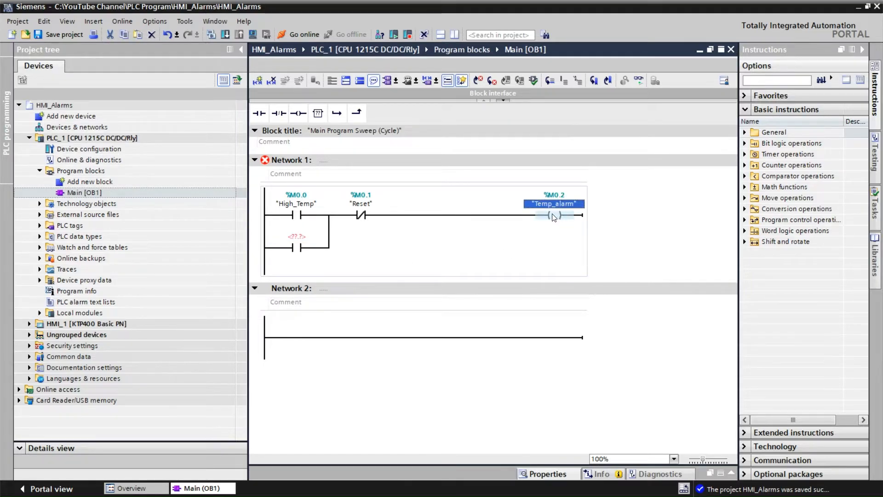
pyautogui.moveTo(297, 227); pyautogui.dragTo(297, 236)
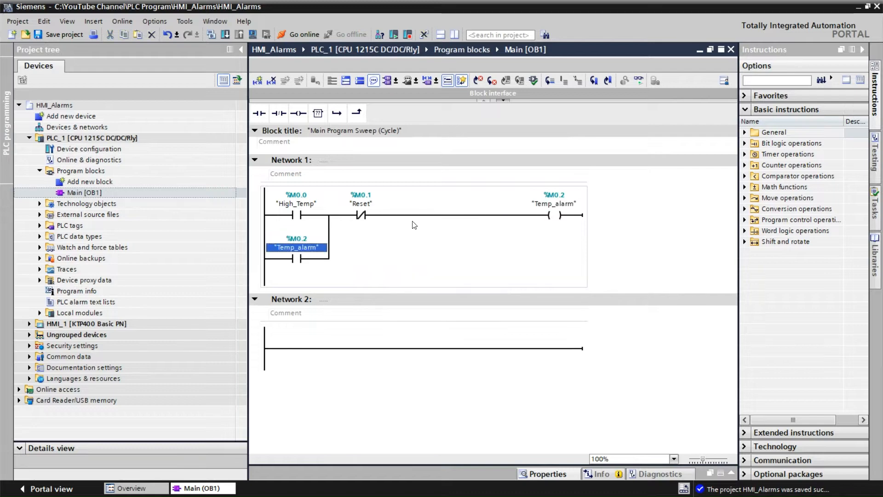
pyautogui.click(526, 349)
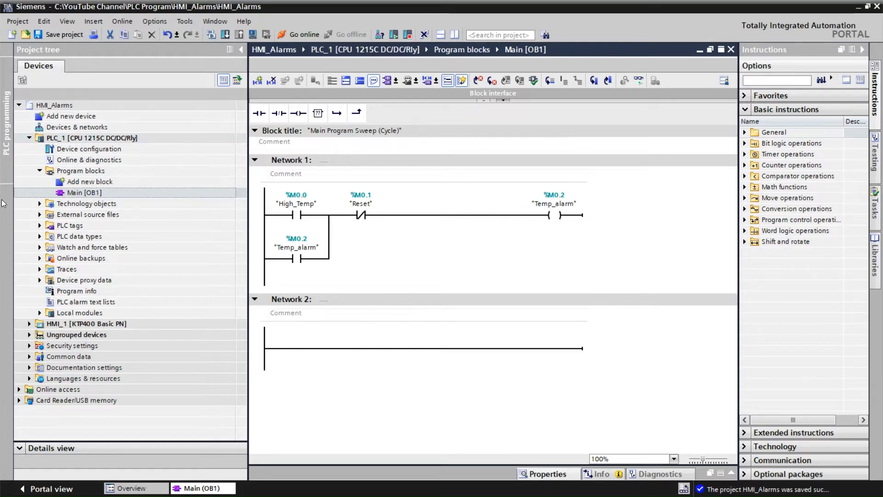
# Add a tag named Alarm_Tags with data type Word to PLC_1's default tag table.
pyautogui.click(39, 226)
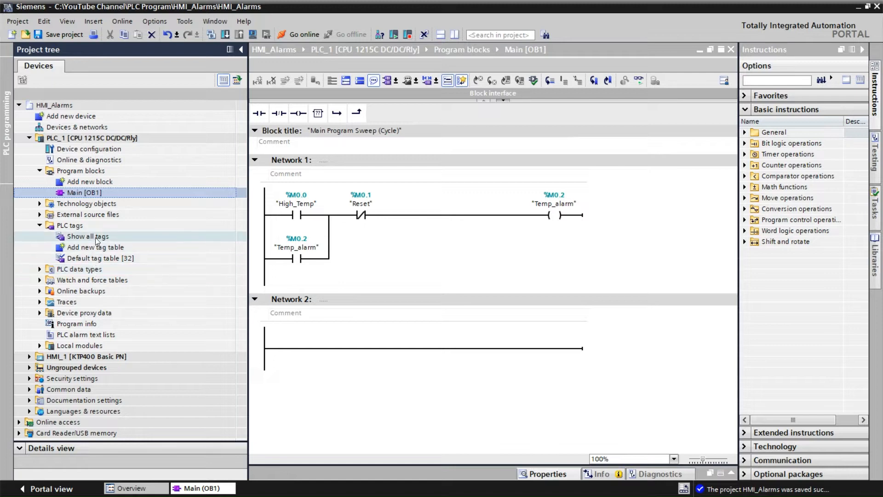
pyautogui.click(96, 259)
pyautogui.doubleClick(96, 259)
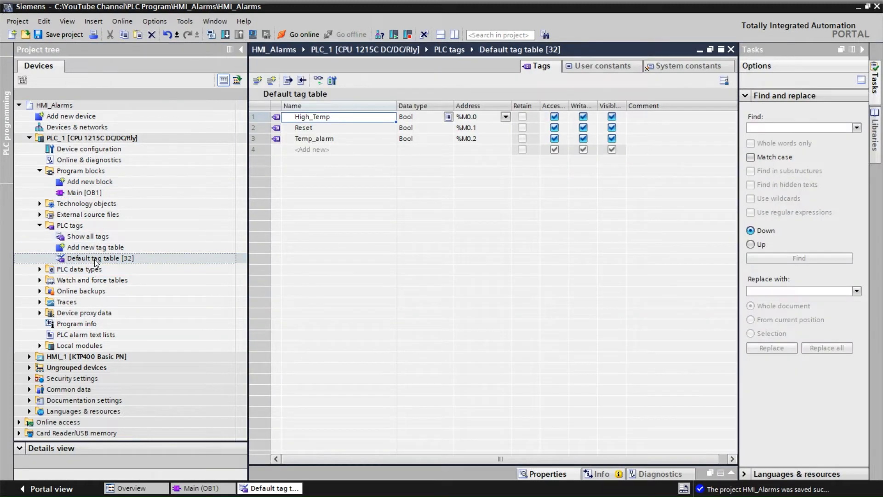
pyautogui.click(300, 154)
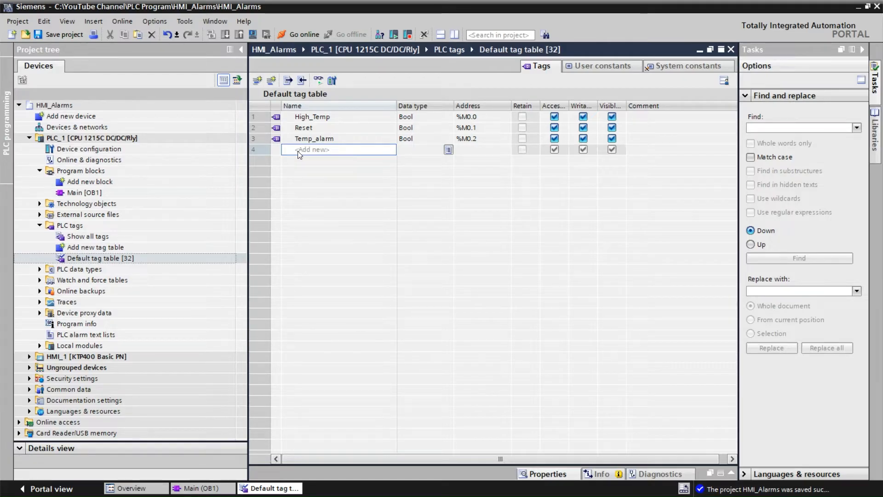
pyautogui.write('Alarm')
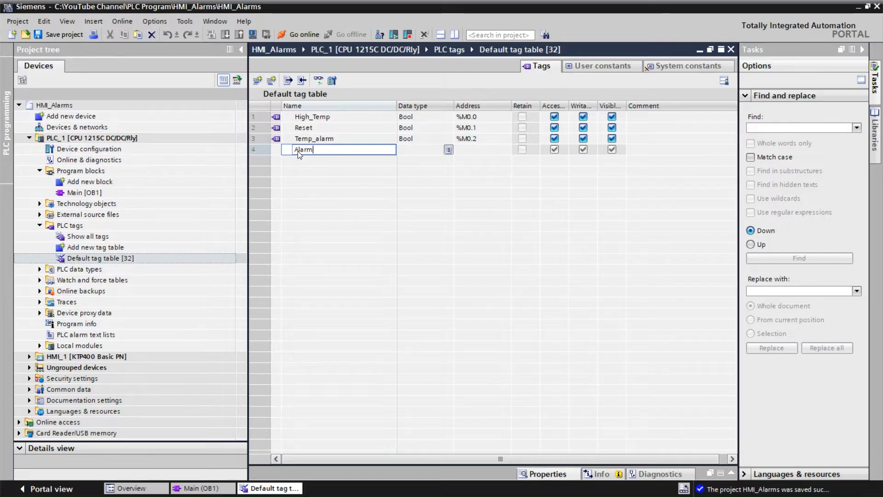
pyautogui.write('_Tags')
pyautogui.click(425, 153)
pyautogui.click(448, 150)
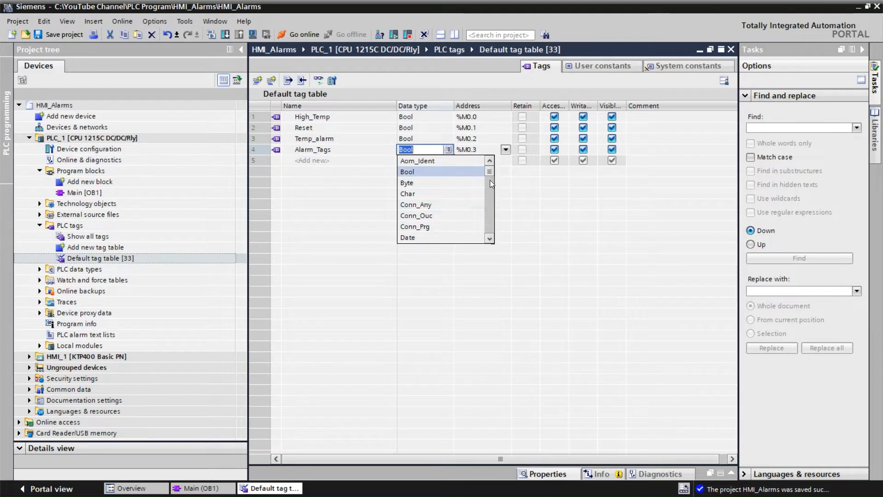
pyautogui.write('w')
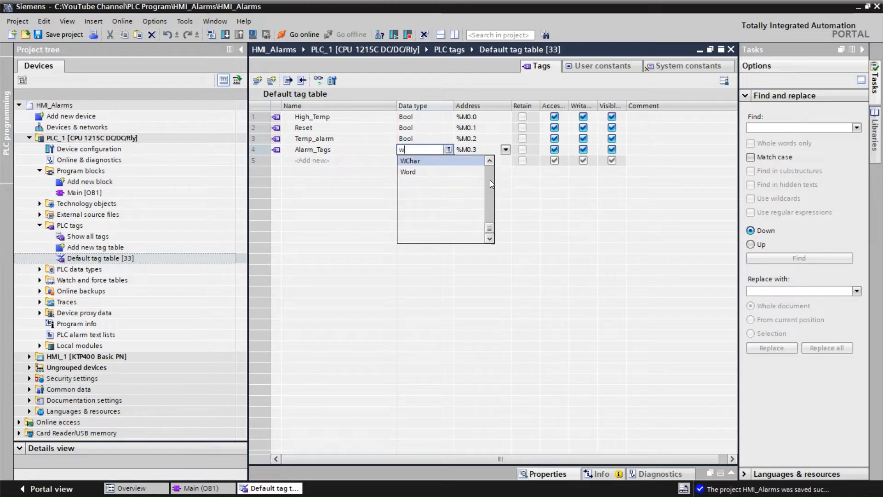
pyautogui.click(427, 173)
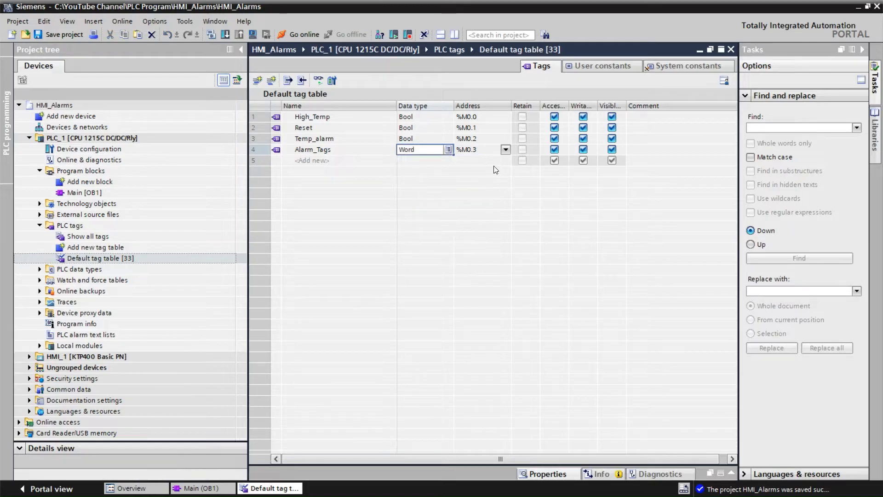
# Set the address of the Alarm_Tags tag to %MW10.
pyautogui.click(506, 150)
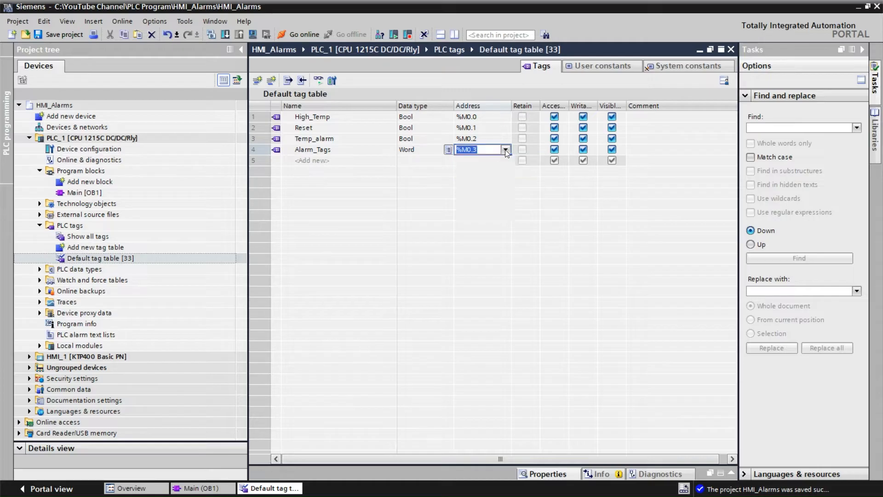
pyautogui.click(505, 150)
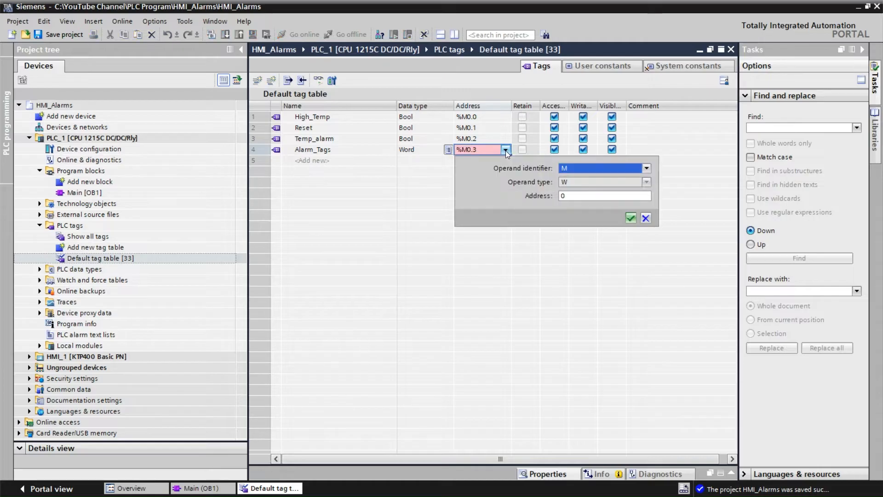
pyautogui.click(559, 197)
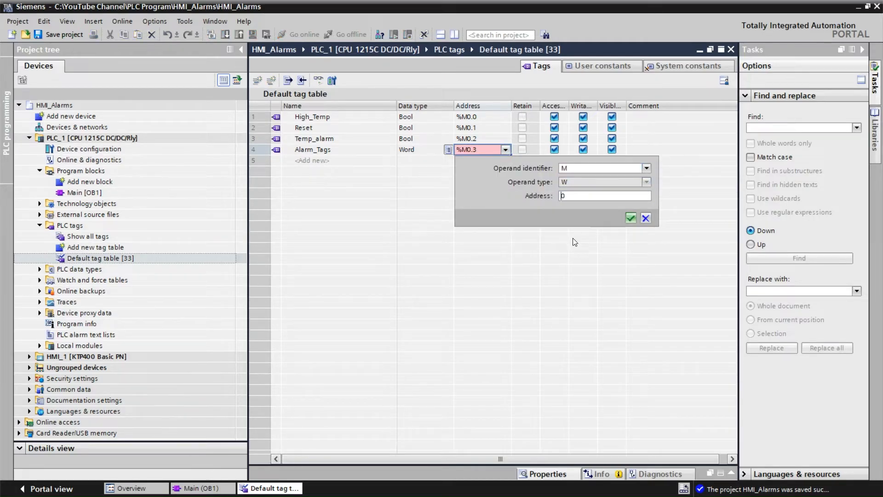
pyautogui.write('1')
pyautogui.click(631, 218)
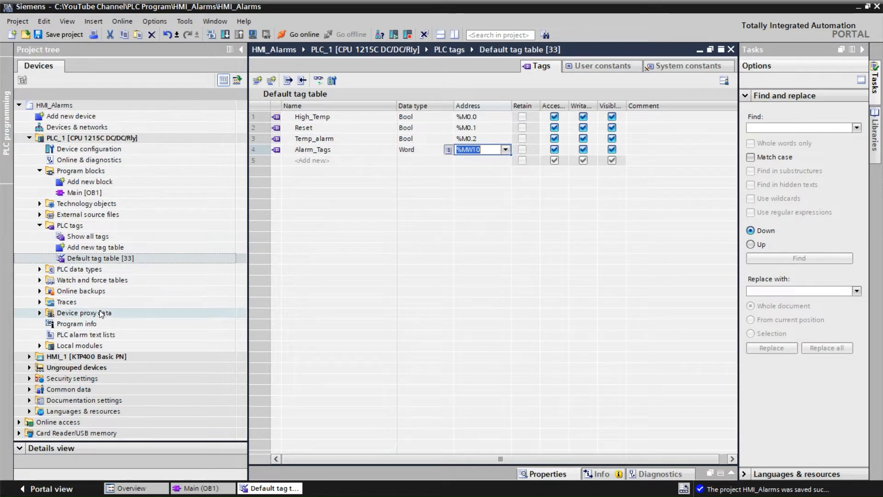
# Insert a normally open contact and an output coil in Network 2 of Main [OB1].
pyautogui.doubleClick(85, 193)
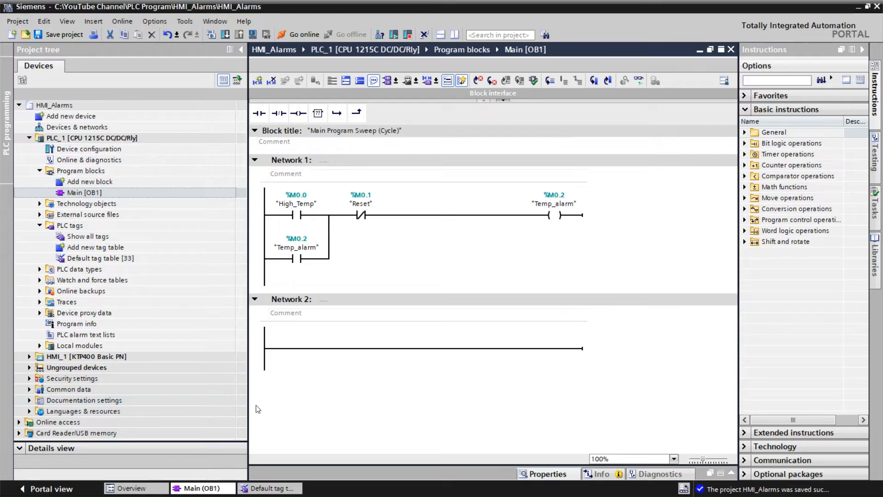
pyautogui.click(308, 360)
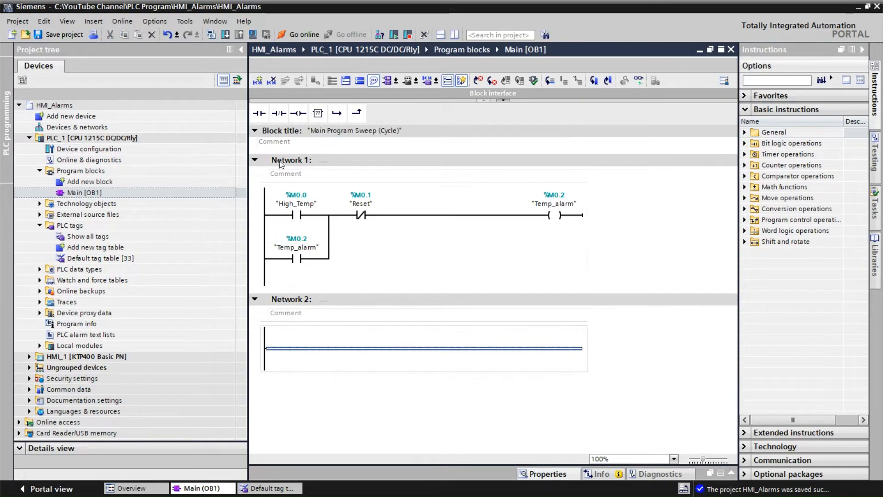
pyautogui.click(260, 116)
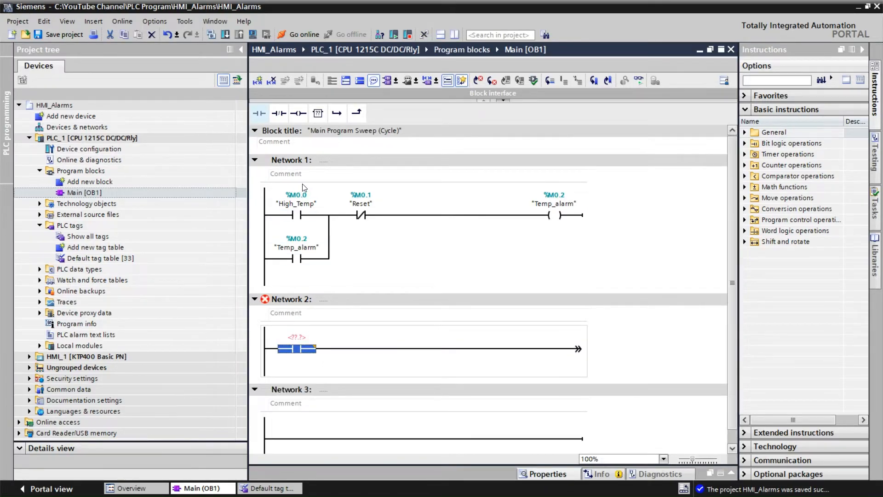
pyautogui.click(299, 115)
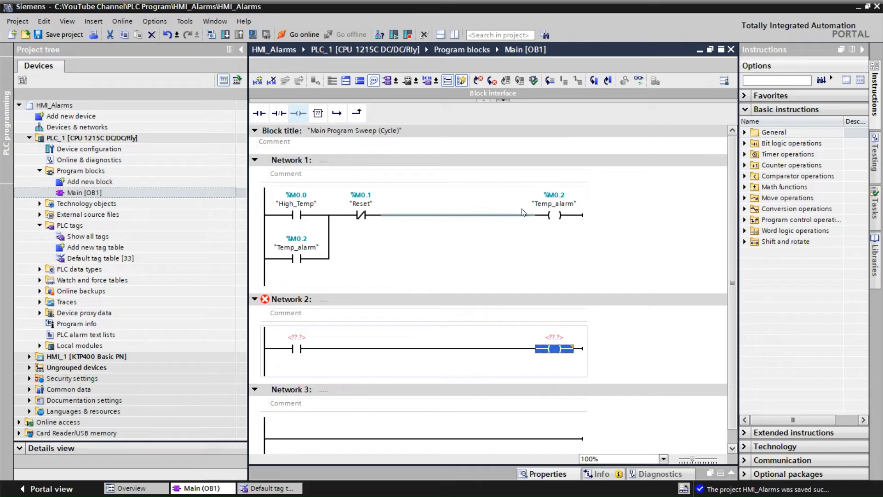
# Copy the Temp_alarm operand from the Network 1 coil to the Network 2 contact.
pyautogui.click(554, 203)
pyautogui.hotkey('ctrl', 'c')
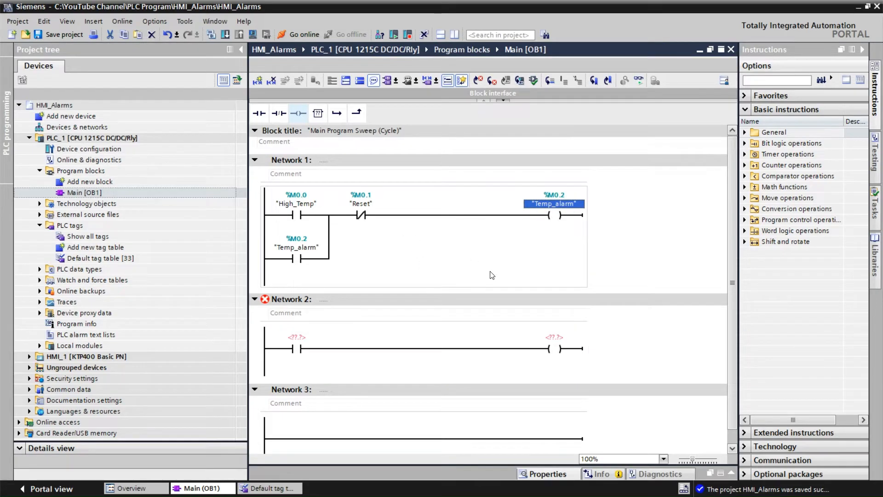
pyautogui.click(302, 338)
pyautogui.hotkey('ctrl', 'v')
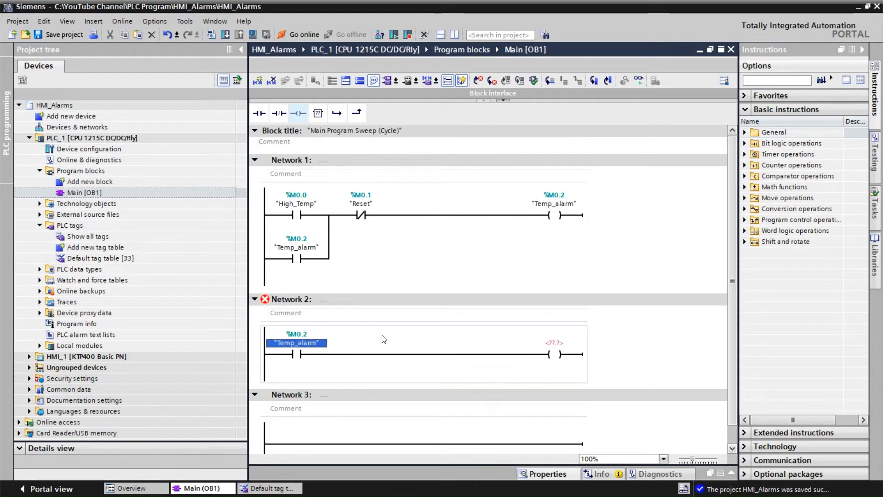
# Name the operand of the Network 2 coil HighTemp_Alarm.
pyautogui.click(558, 343)
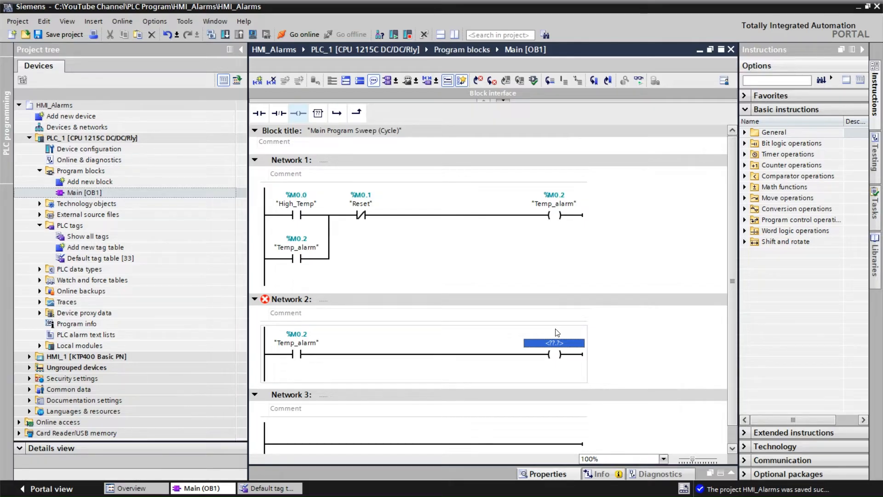
pyautogui.write('Hight')
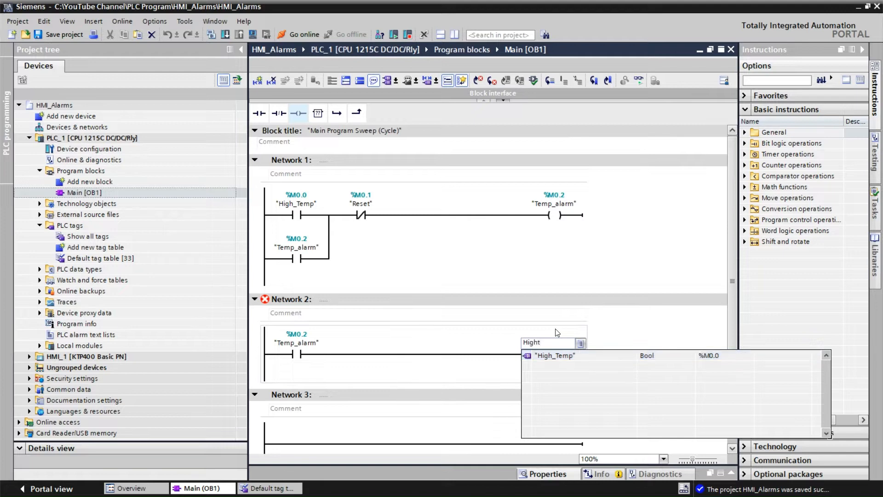
pyautogui.press('Down')
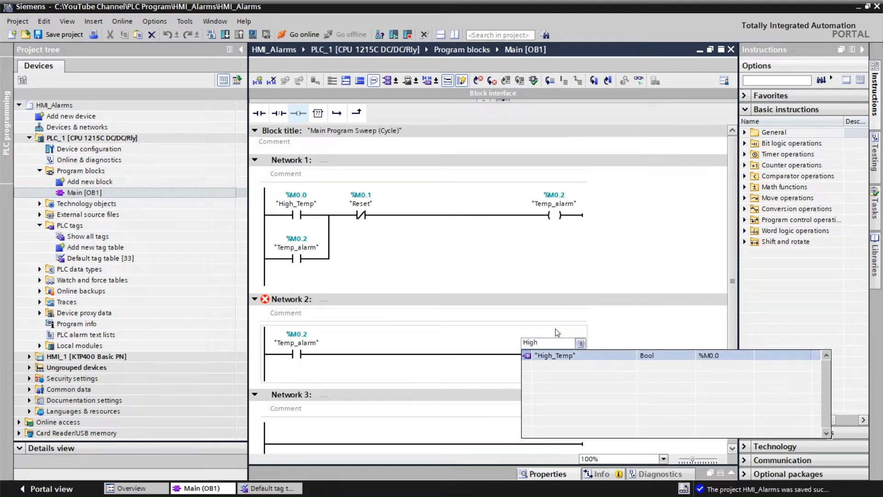
pyautogui.write('Temp')
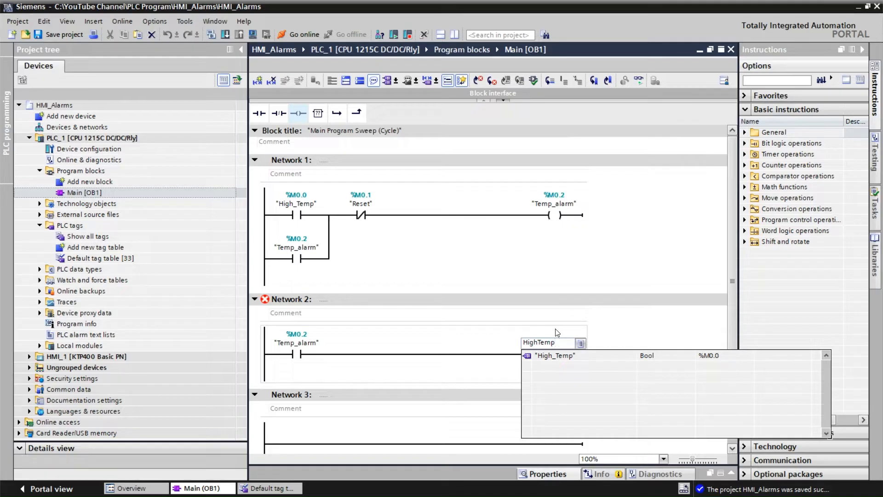
pyautogui.write('eAlarm')
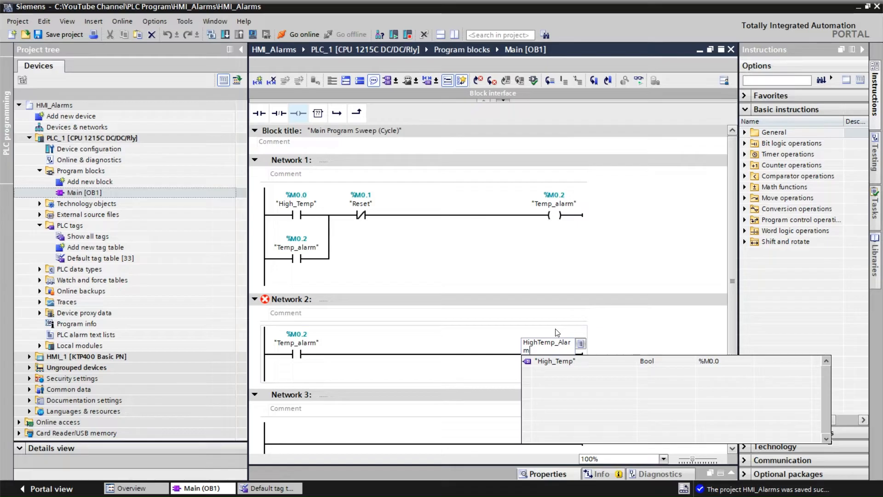
pyautogui.press('Return')
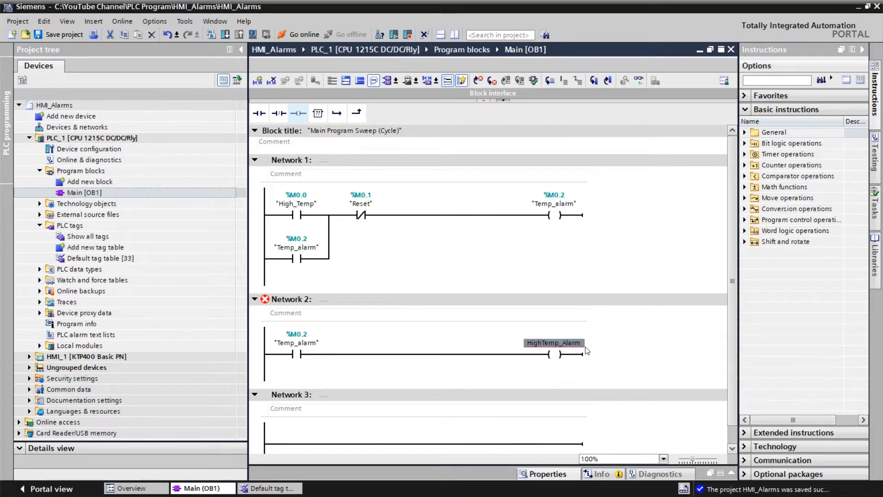
# Define the HighTemp_Alarm tag as a Bool in Global Memory at address %M10.0, in the default tag table.
pyautogui.rightClick(557, 350)
pyautogui.click(593, 173)
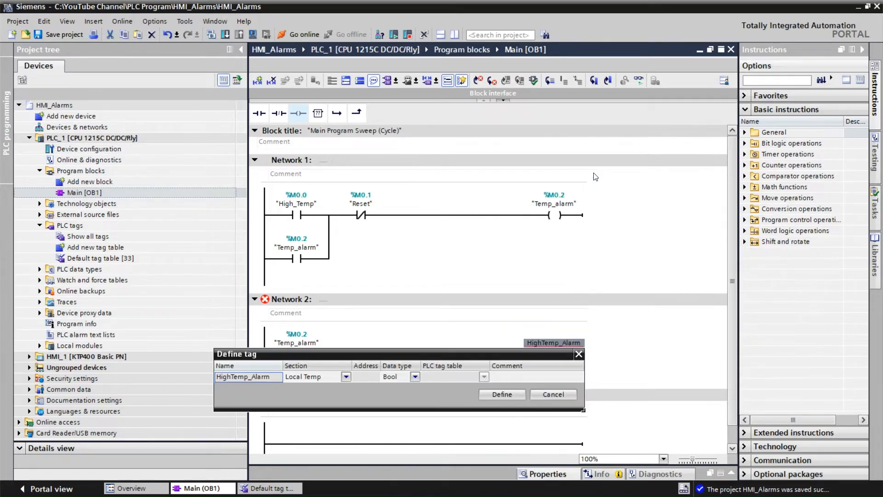
pyautogui.click(347, 376)
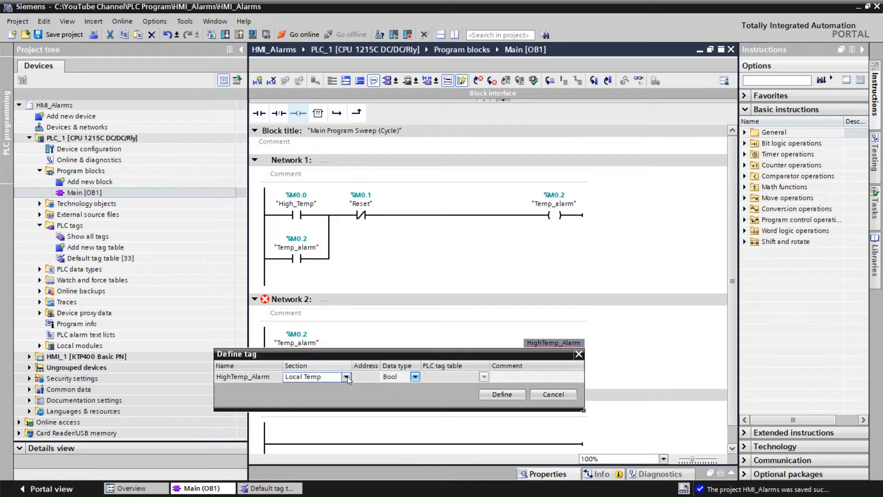
pyautogui.click(347, 377)
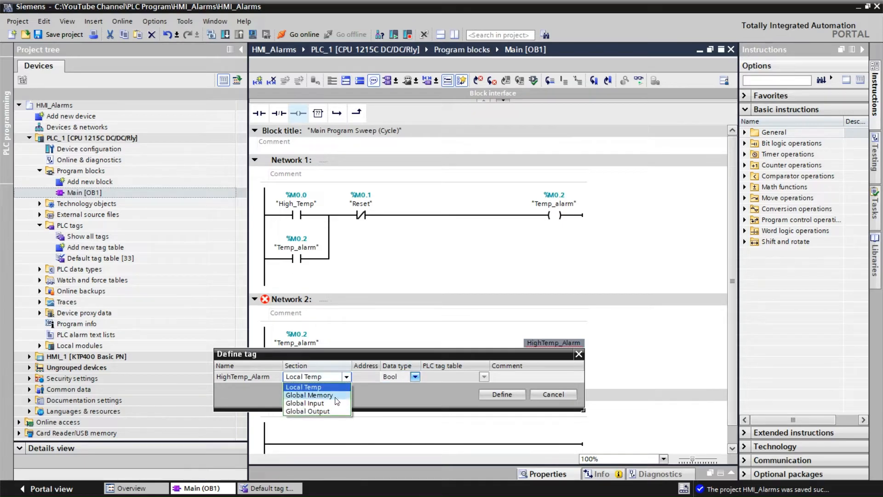
pyautogui.click(335, 396)
pyautogui.click(370, 381)
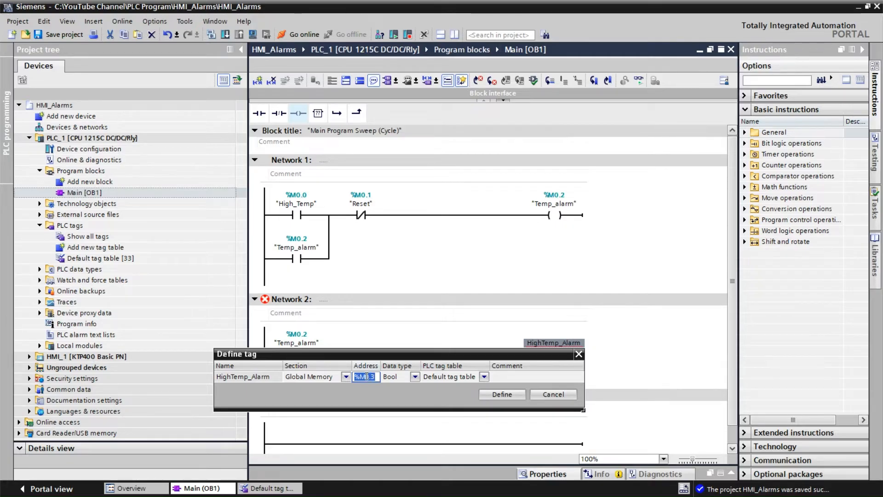
pyautogui.click(367, 376)
pyautogui.write('1')
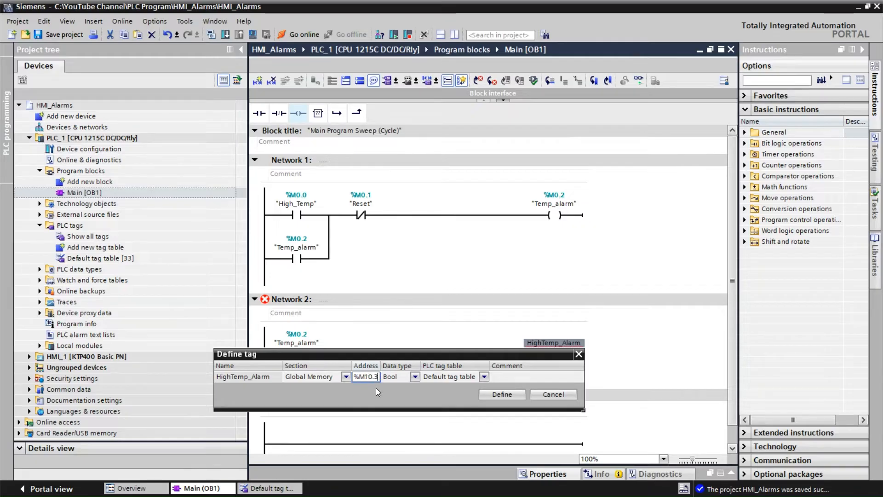
pyautogui.press('BackSpace')
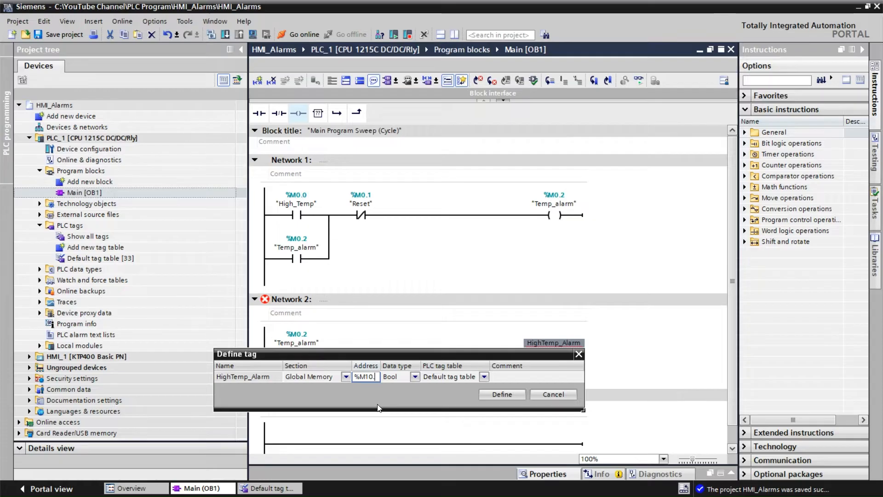
pyautogui.write('0')
pyautogui.click(510, 394)
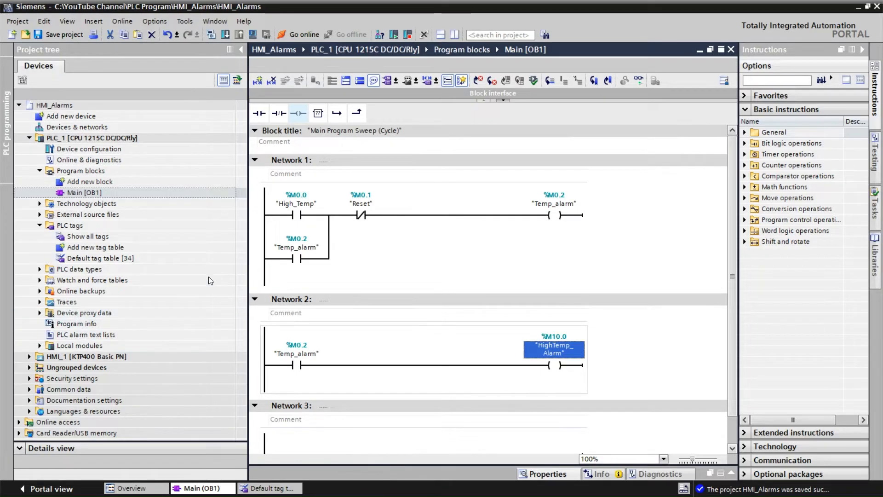
# Open the Root screen of HMI_1 [KTP400 Basic PN] for editing.
pyautogui.click(29, 358)
pyautogui.click(29, 357)
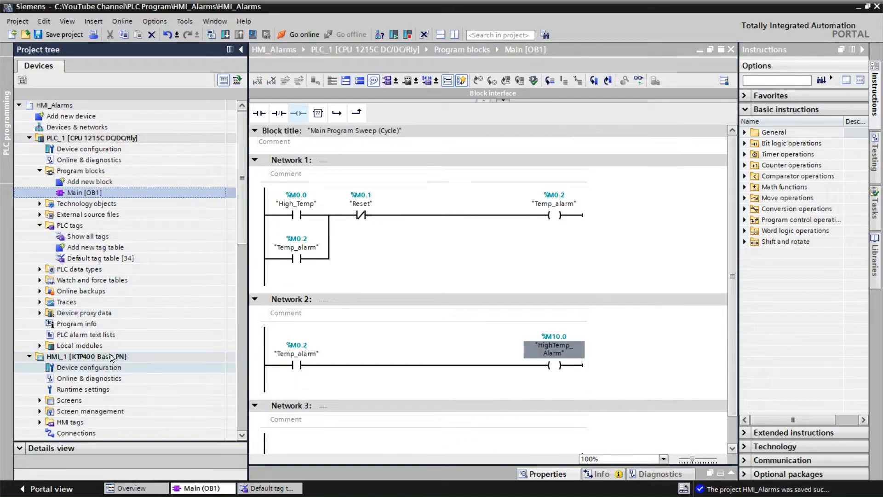
pyautogui.scroll(-5, 231, 253)
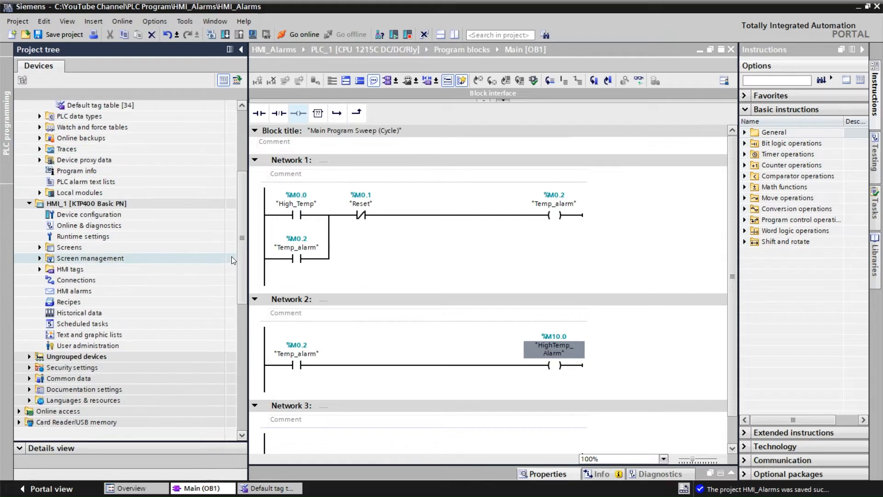
pyautogui.scroll(-3, 229, 277)
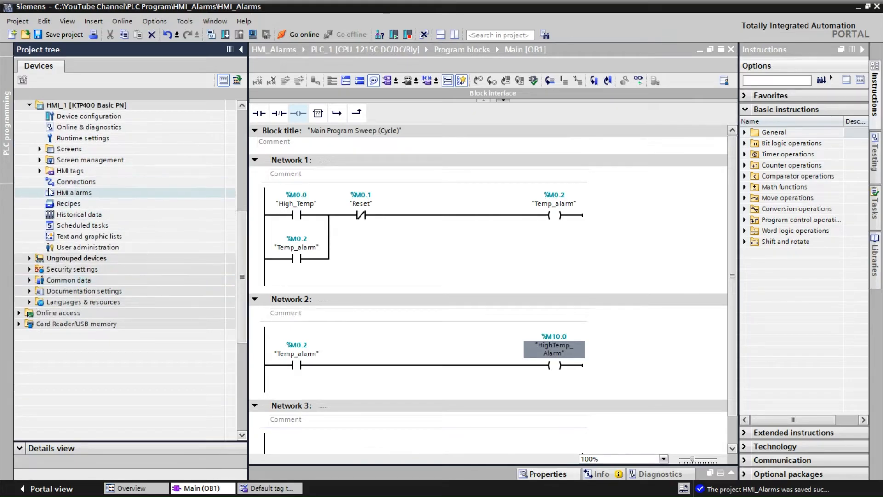
pyautogui.click(40, 149)
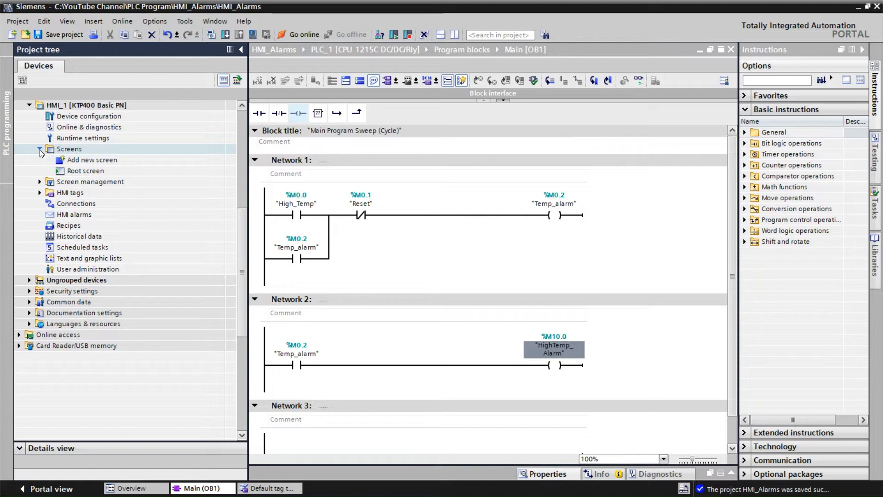
pyautogui.click(78, 172)
pyautogui.doubleClick(78, 172)
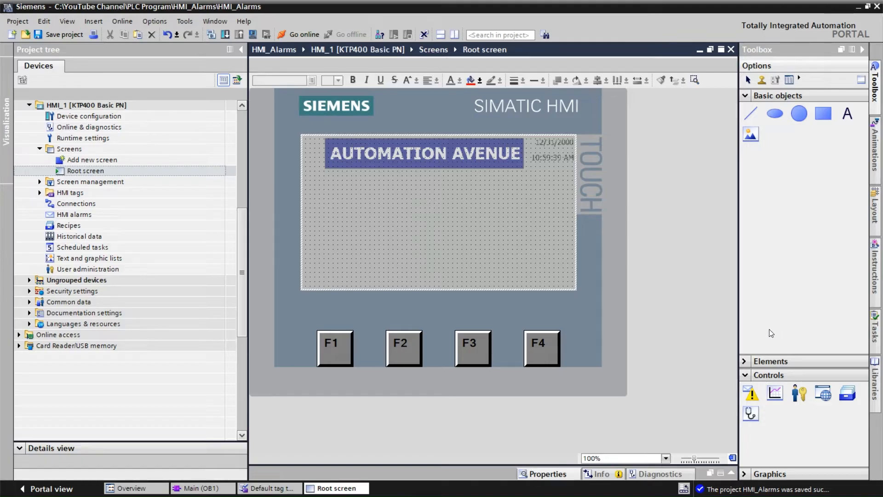
# Draw a button below the AUTOMATION AVENUE title, starting at about x/y 58,102, and label it High Temp.
pyautogui.click(746, 361)
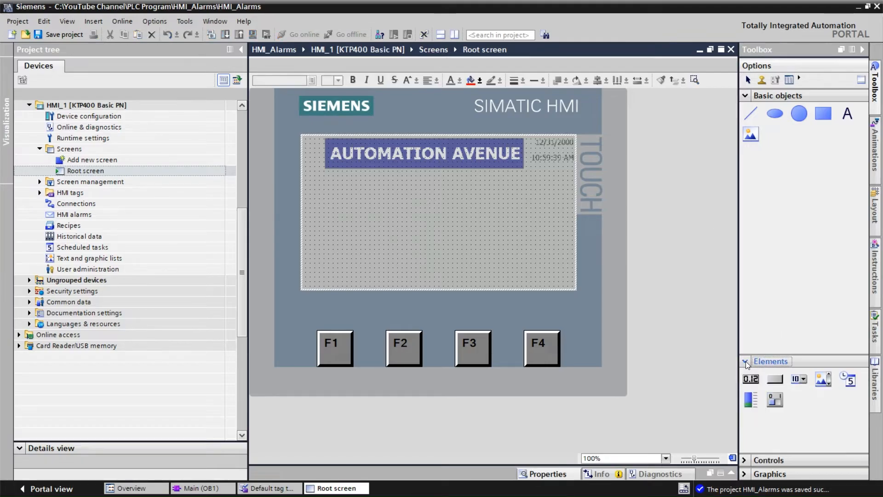
pyautogui.click(775, 379)
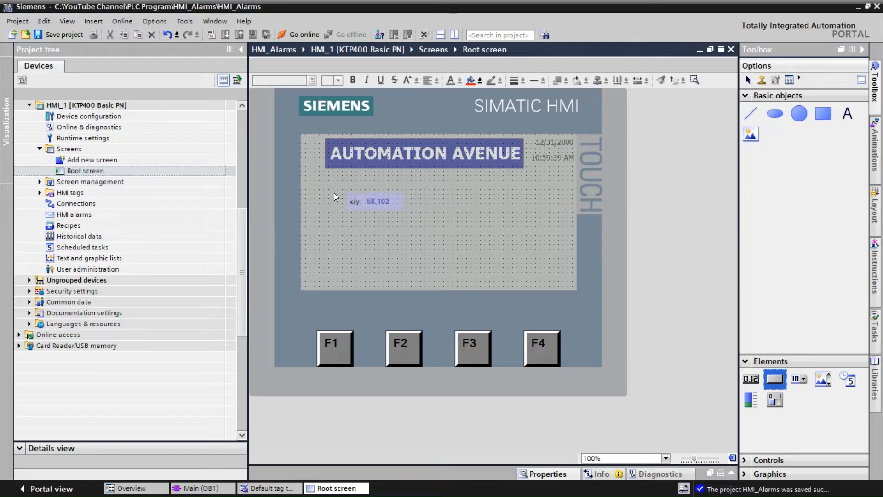
pyautogui.moveTo(333, 192)
pyautogui.mouseDown()
pyautogui.moveTo(353, 218)
pyautogui.moveTo(414, 228)
pyautogui.moveTo(402, 222)
pyautogui.mouseUp()
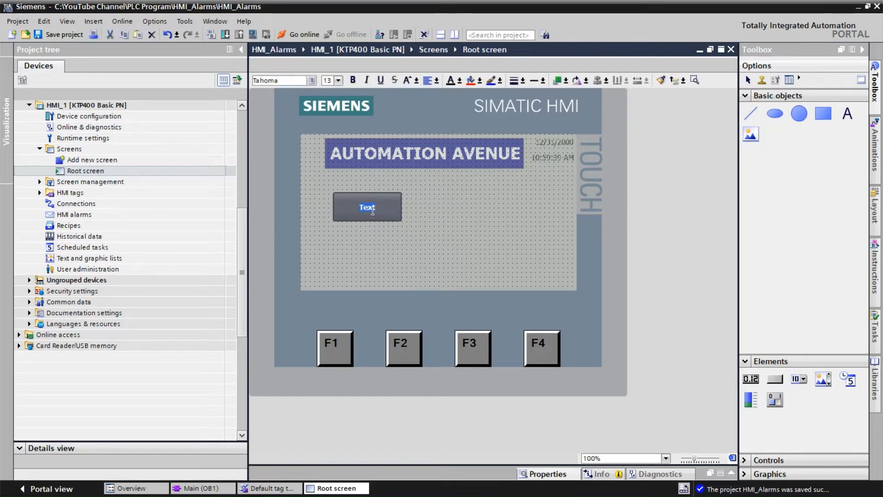
pyautogui.write('High')
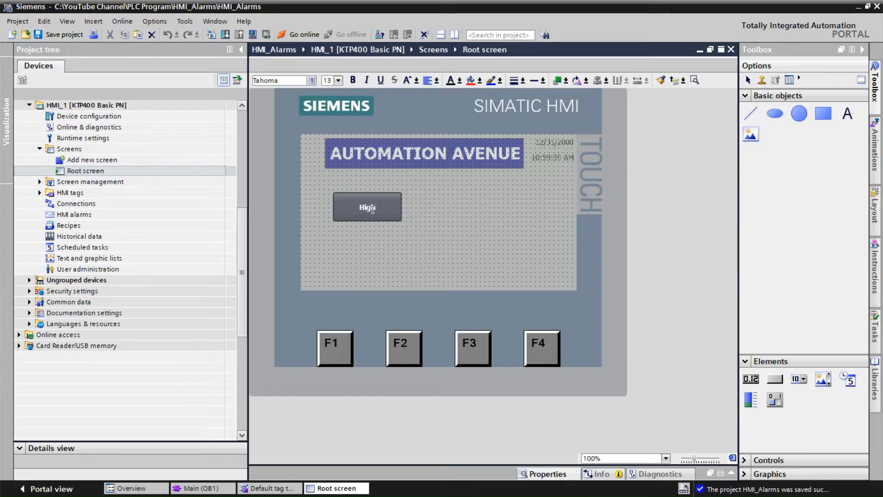
pyautogui.write(' Temp')
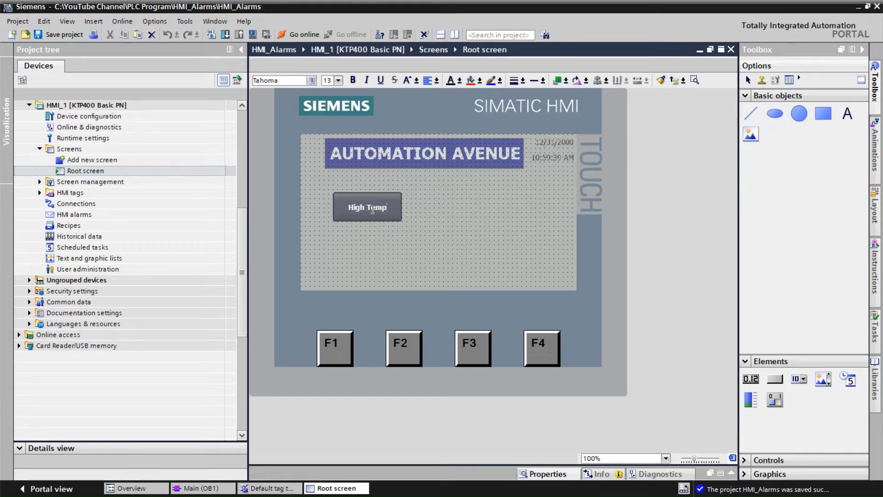
pyautogui.click(385, 212)
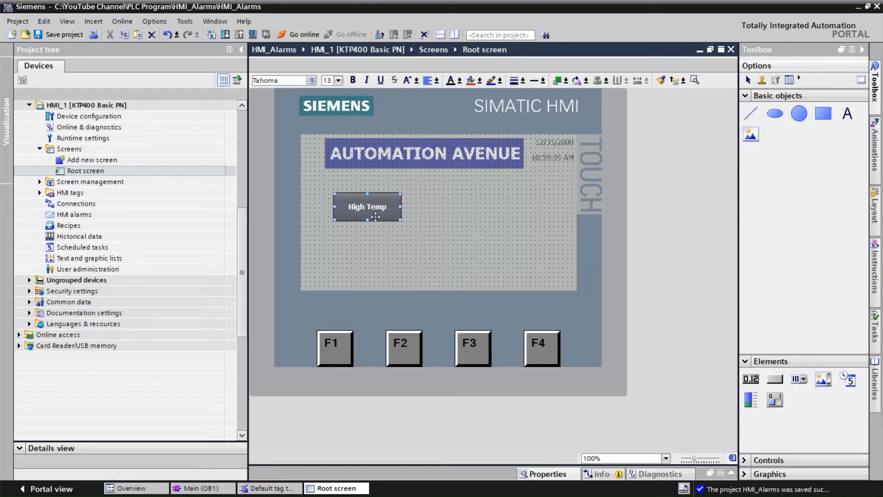
# Assign the SetBitWhileKeyPressed function to the Press event of the High Temp button.
pyautogui.rightClick(375, 217)
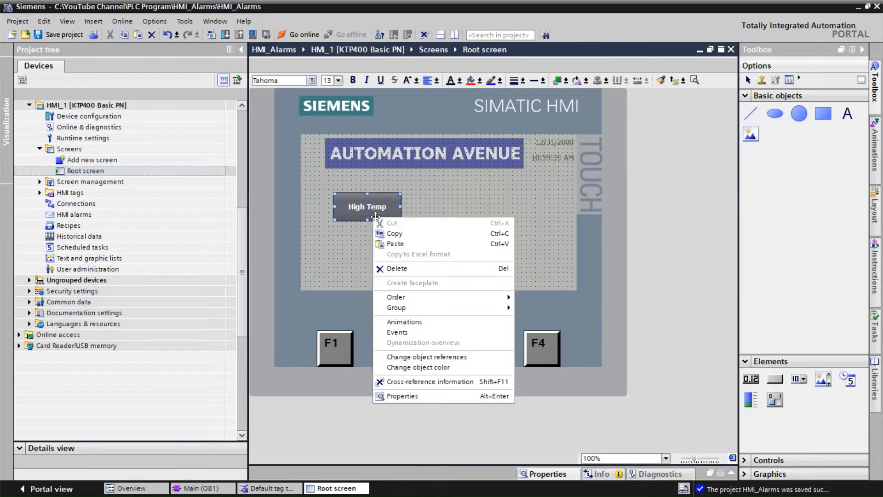
pyautogui.click(394, 396)
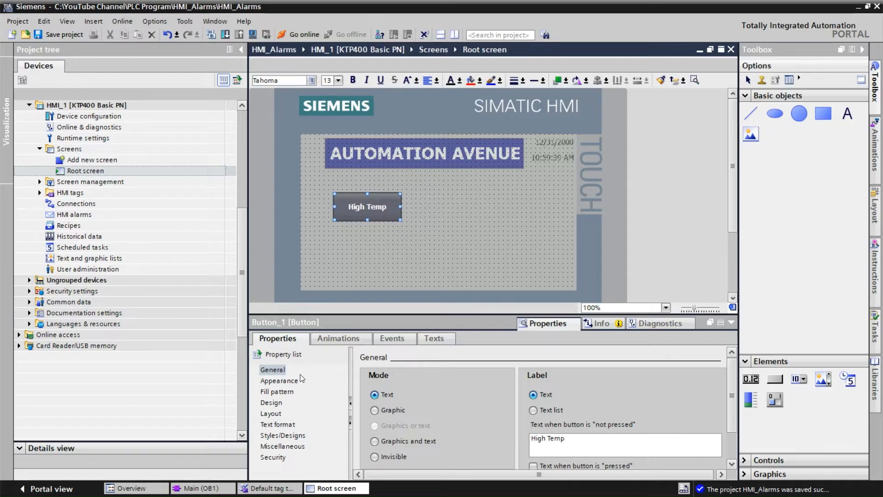
pyautogui.click(392, 340)
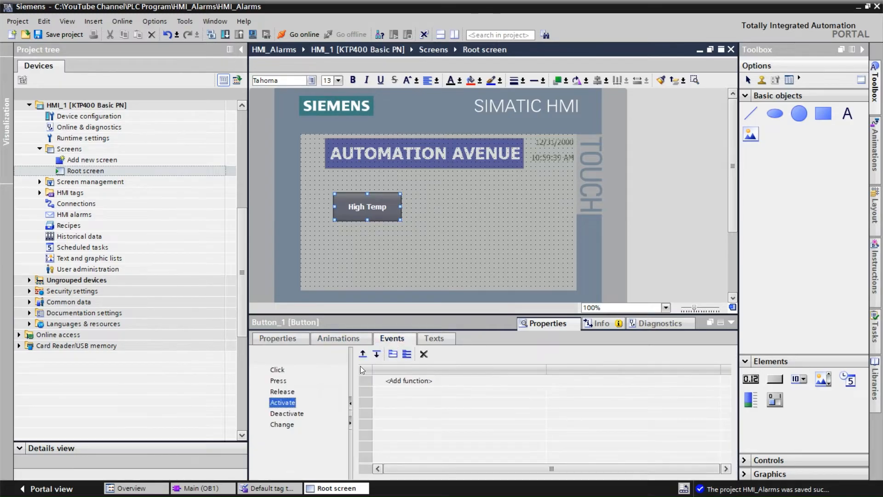
pyautogui.click(279, 381)
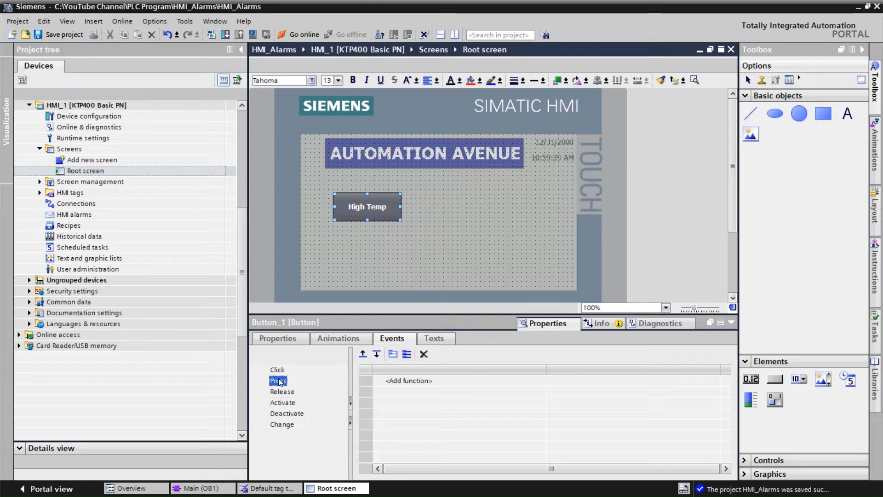
pyautogui.click(420, 381)
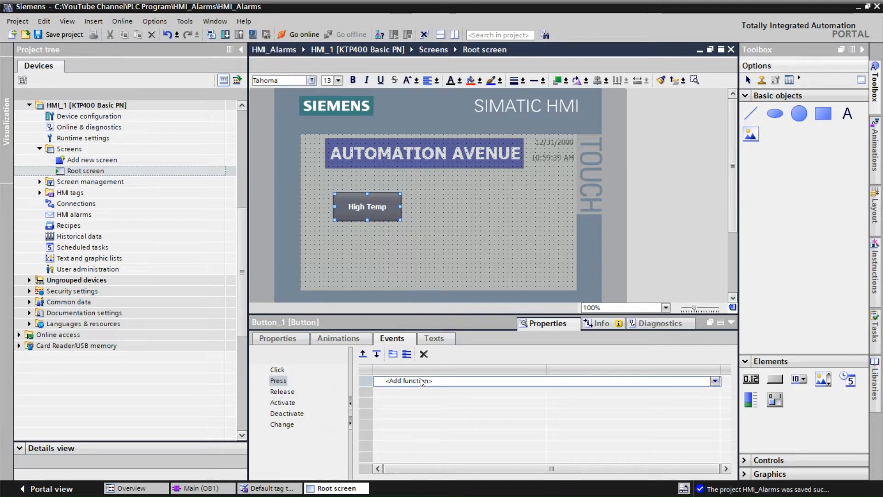
pyautogui.write('se')
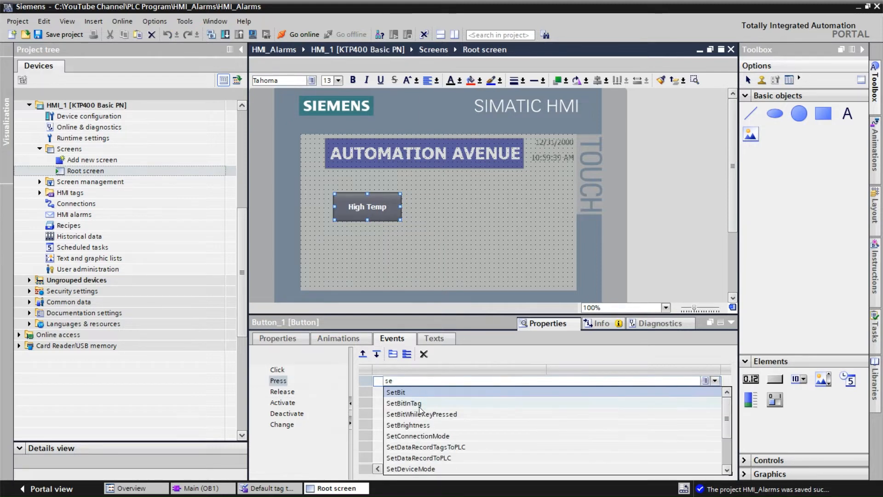
pyautogui.click(420, 414)
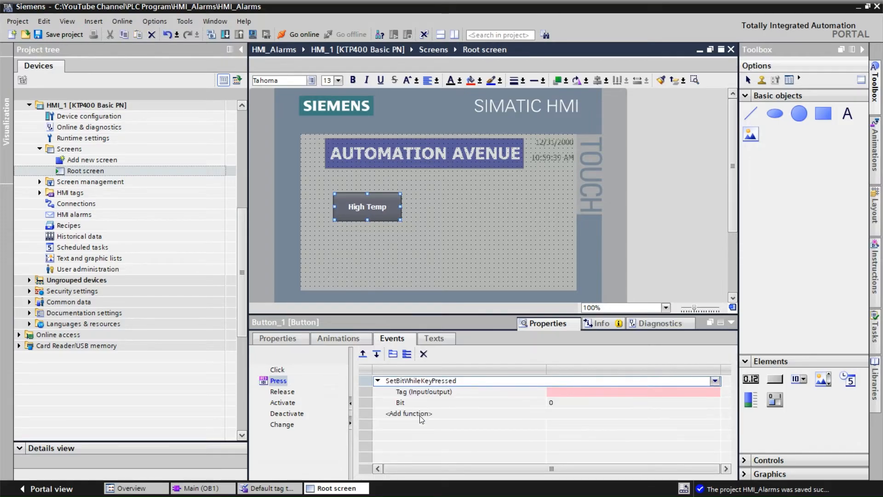
# Link the High Temp button's SetBitWhileKeyPressed function to the High_Temp tag from the PLC's default tag table.
pyautogui.click(634, 392)
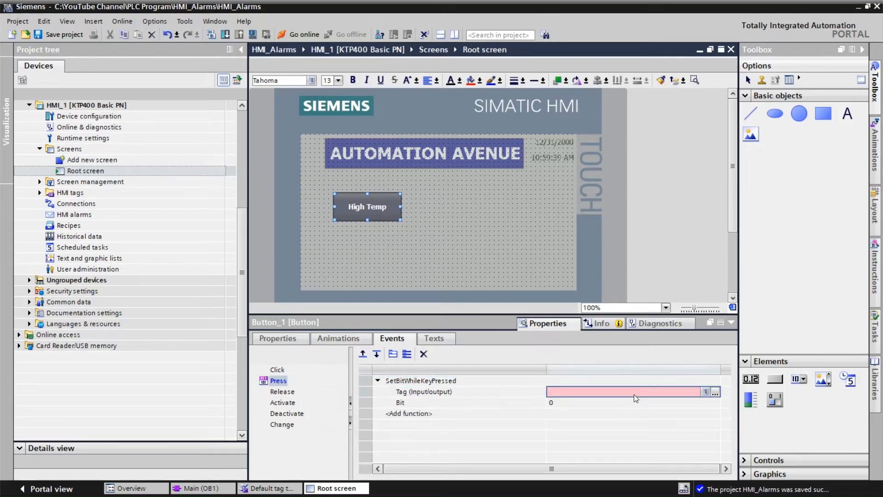
pyautogui.click(715, 393)
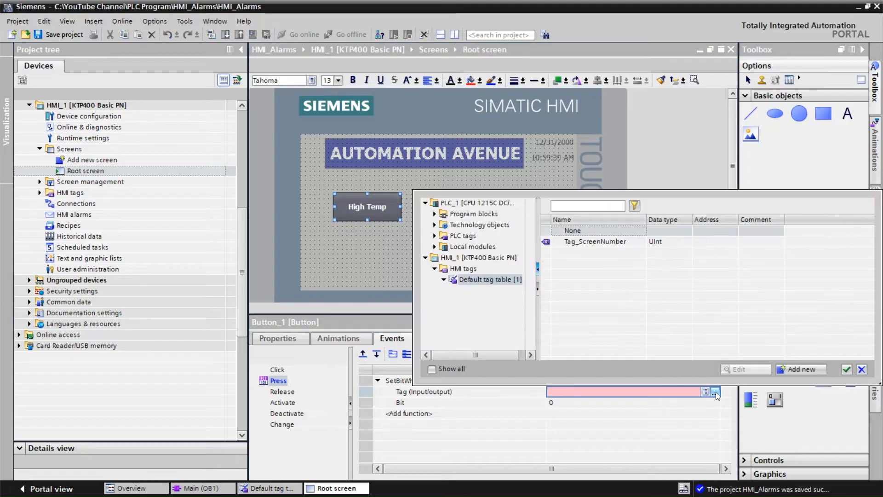
pyautogui.click(434, 236)
pyautogui.click(482, 247)
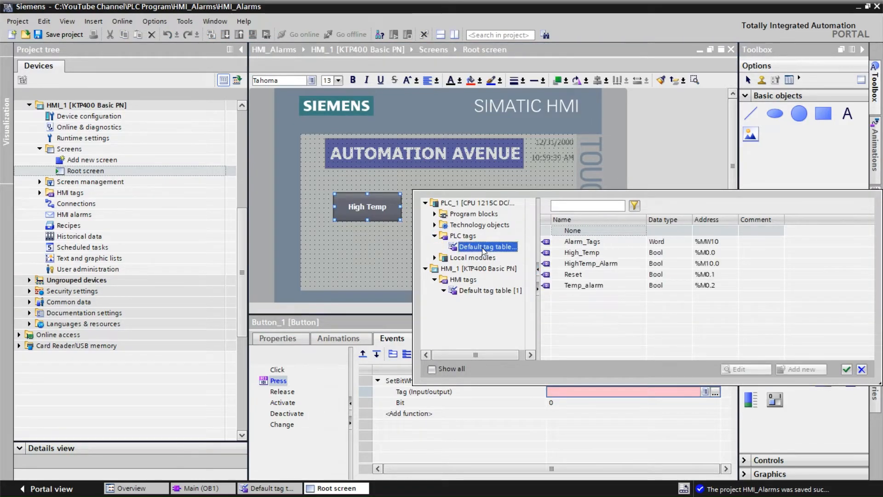
pyautogui.click(593, 252)
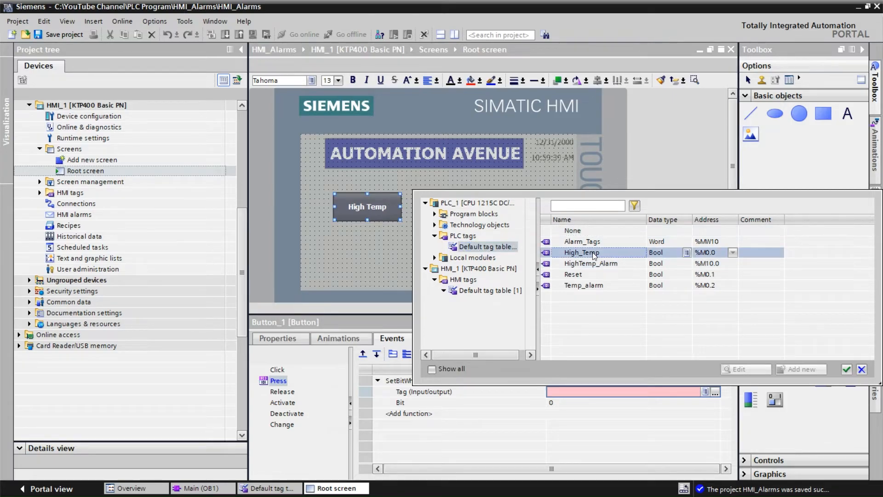
pyautogui.click(846, 369)
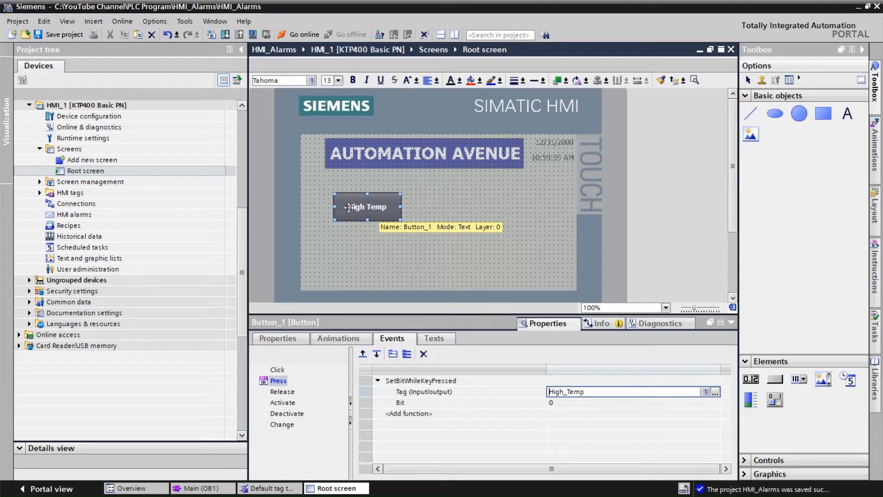
# Duplicate the High Temp button, place the copy beside it in the same row, and label it Reset.
pyautogui.click(438, 229)
pyautogui.click(390, 219)
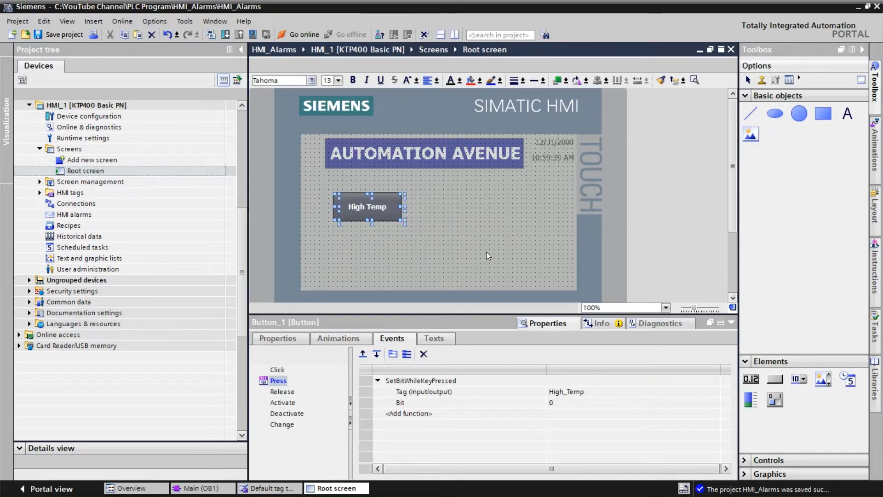
pyautogui.hotkey('ctrl', 'v')
pyautogui.moveTo(392, 227); pyautogui.dragTo(482, 222)
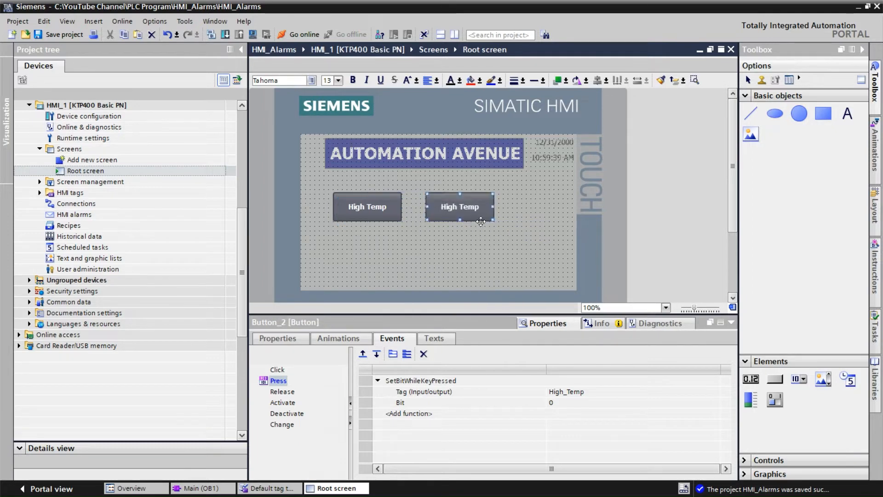
pyautogui.doubleClick(462, 209)
pyautogui.write('Reset')
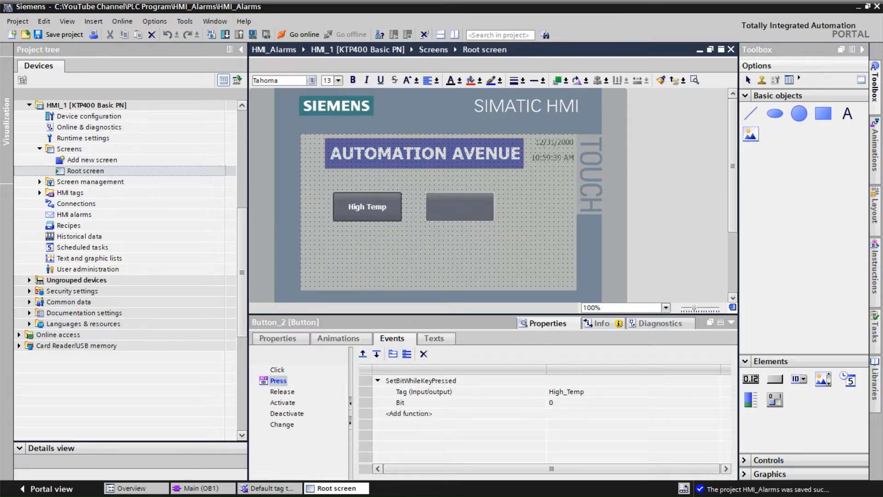
pyautogui.click(518, 250)
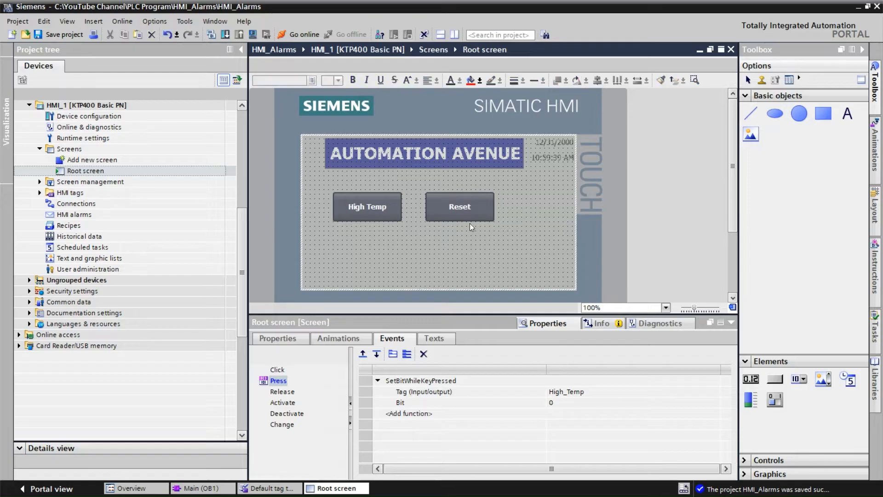
# Change the tag of the Reset button's SetBitWhileKeyPressed function to Reset from the PLC's default tag table.
pyautogui.click(468, 219)
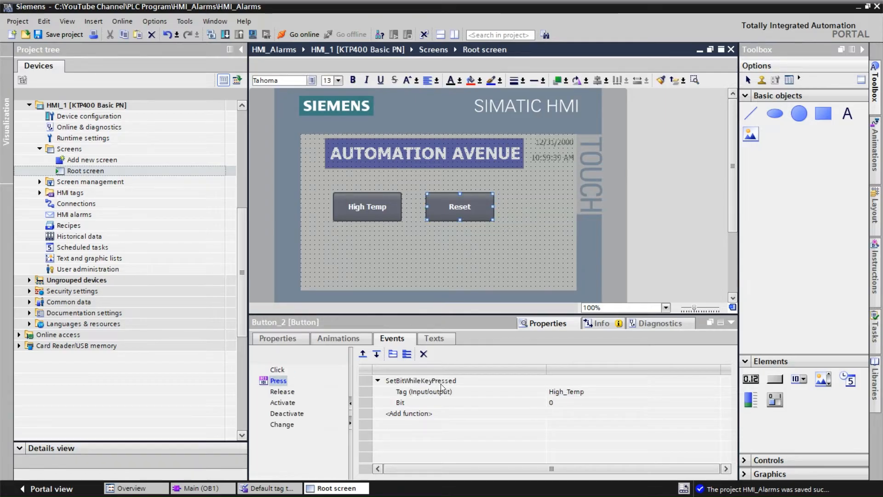
pyautogui.click(564, 396)
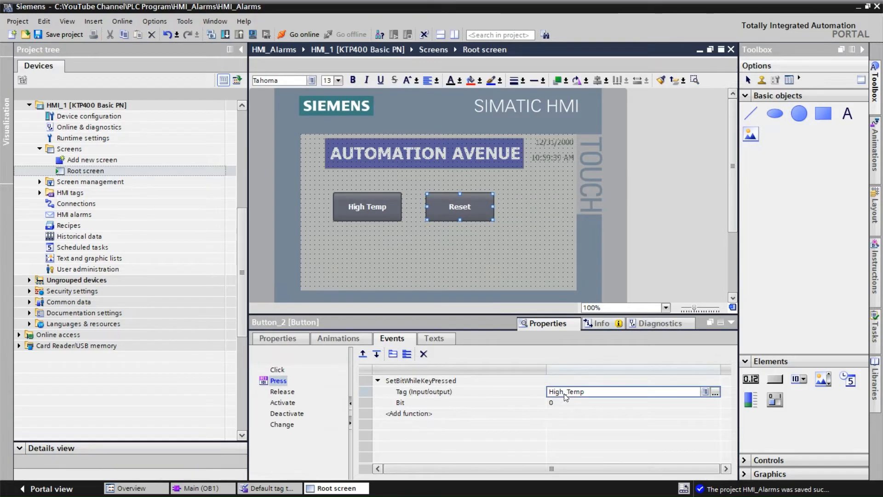
pyautogui.click(715, 392)
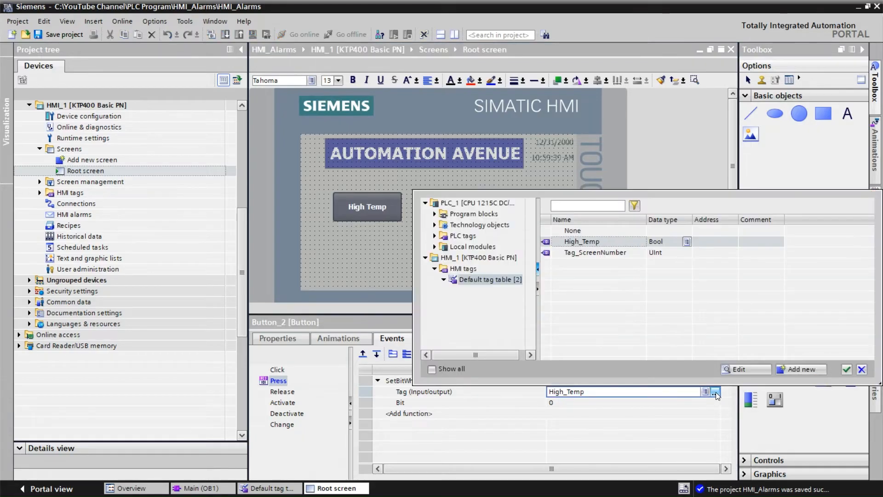
pyautogui.click(435, 235)
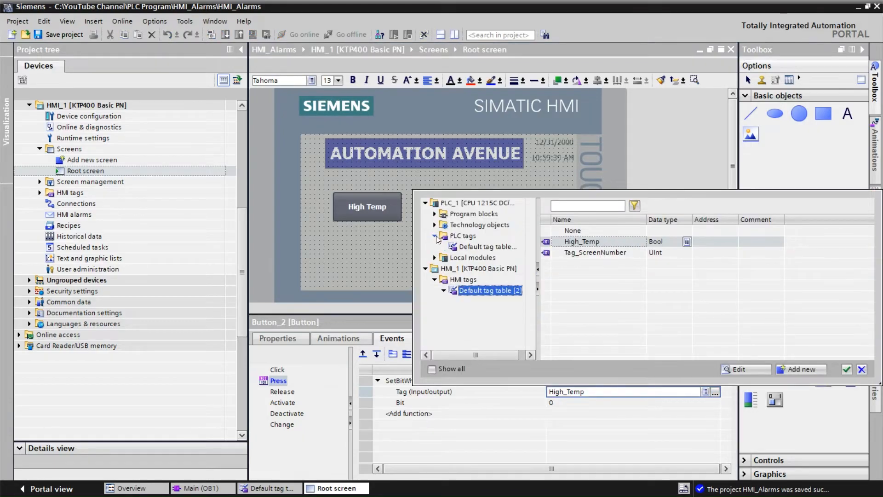
pyautogui.click(481, 247)
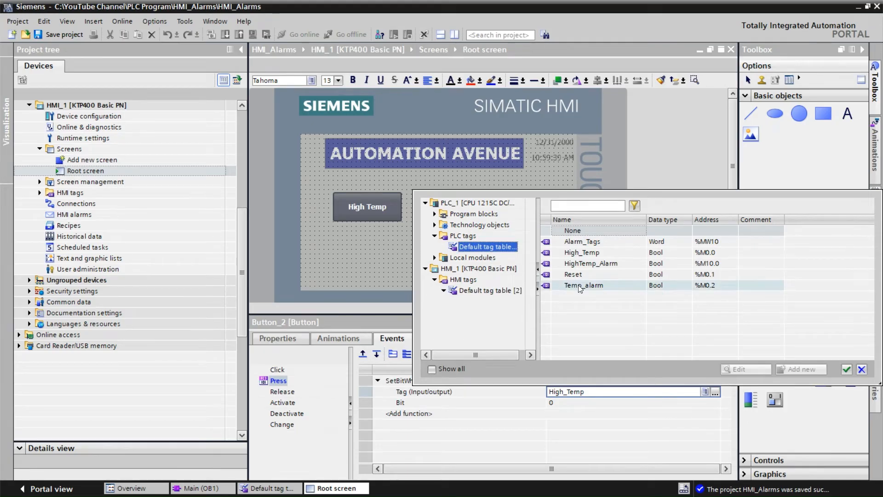
pyautogui.click(586, 275)
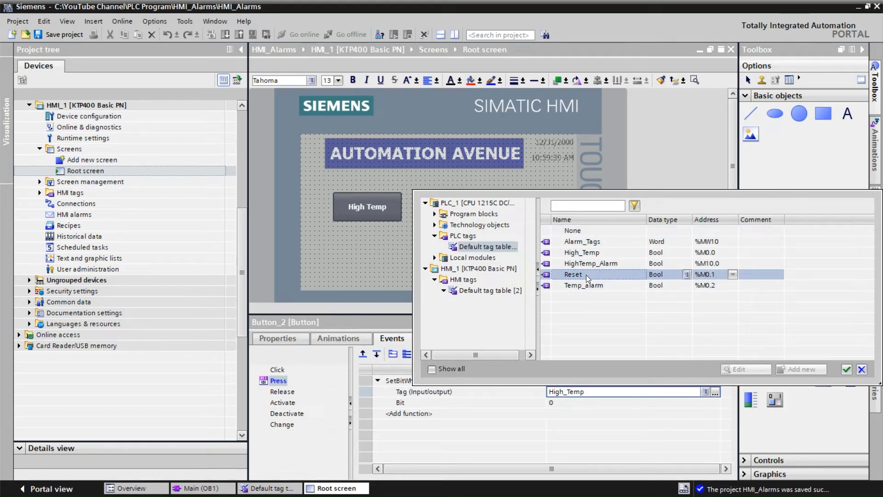
pyautogui.click(847, 371)
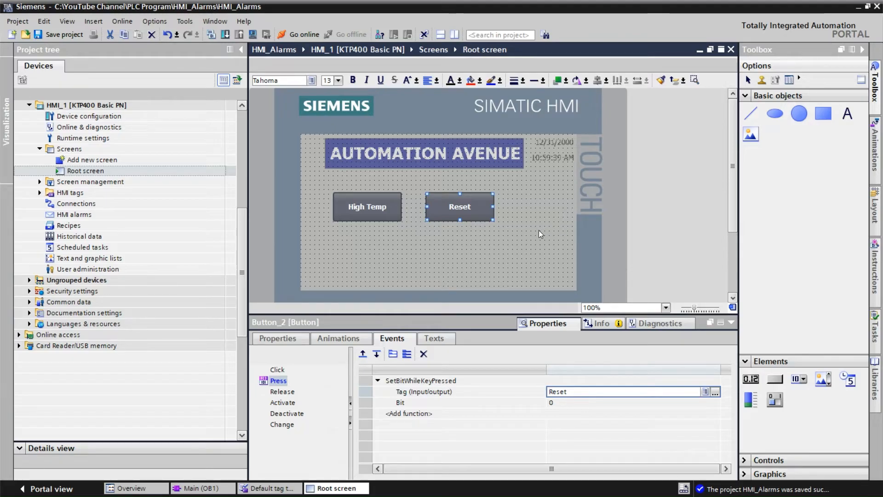
pyautogui.click(529, 254)
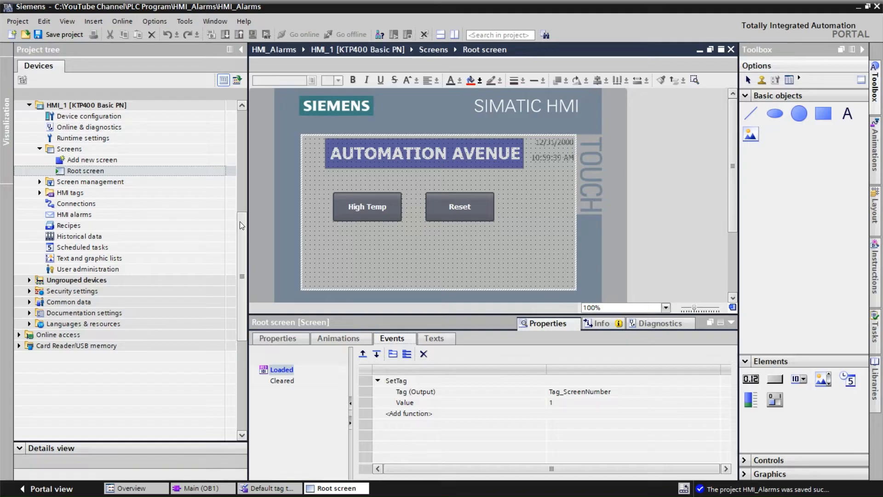
# Add a new screen to HMI_1 and rename it Alarm.
pyautogui.scroll(1, 239, 222)
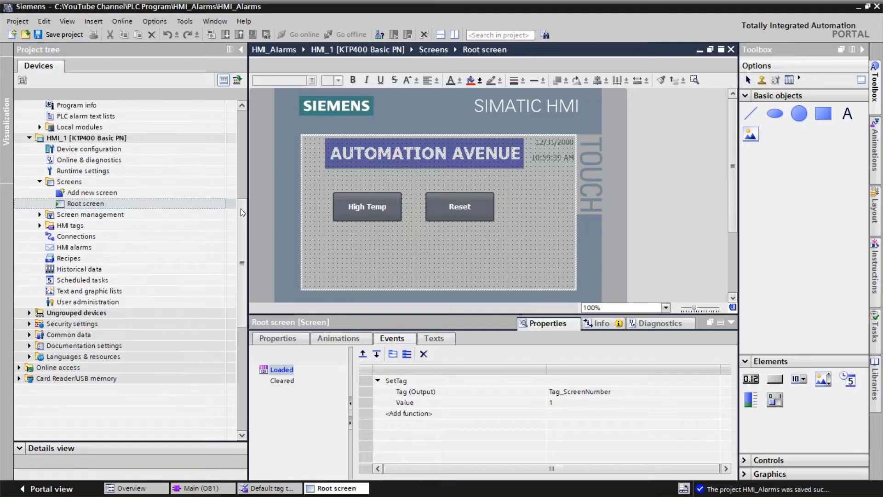
pyautogui.doubleClick(85, 195)
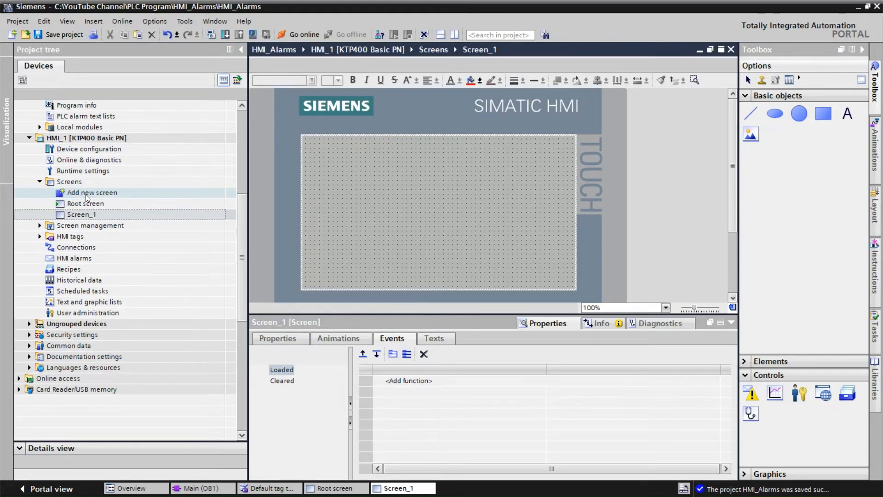
pyautogui.click(82, 215)
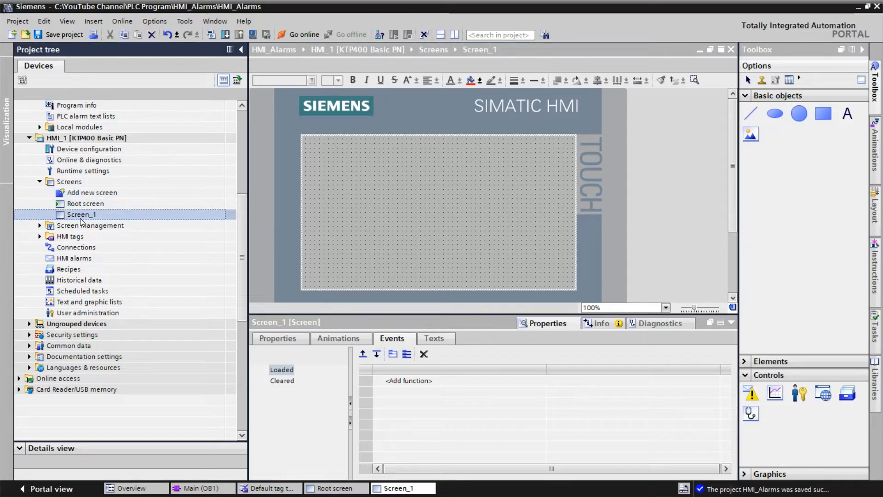
pyautogui.rightClick(80, 217)
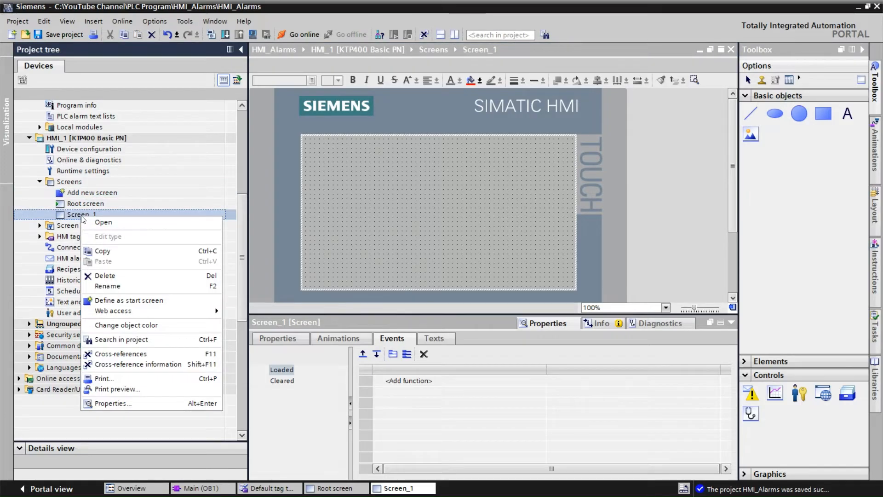
pyautogui.click(126, 287)
pyautogui.write('larm')
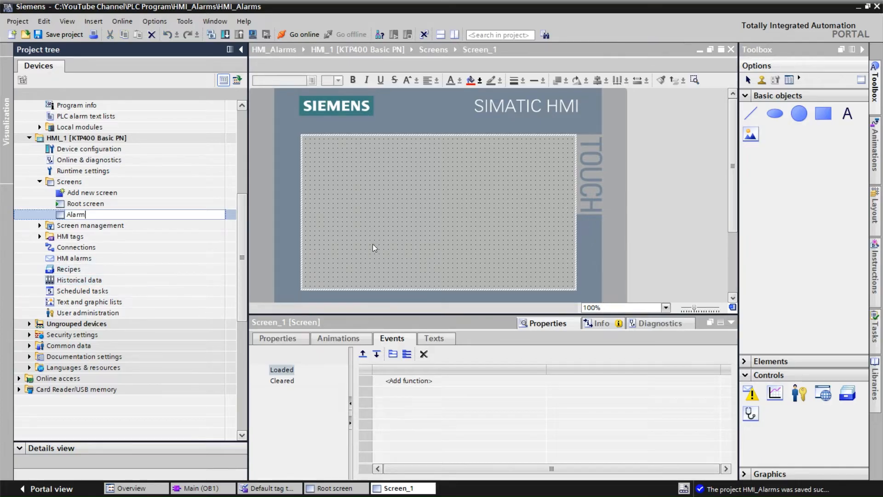
pyautogui.press('Return')
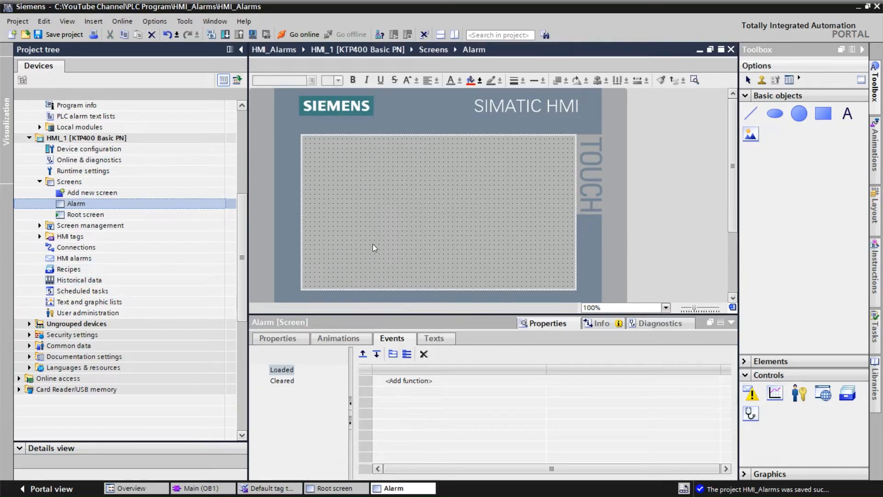
# Place an alarm view on the Alarm screen, sized about 450 by 240 and centred with margins on both sides.
pyautogui.click(389, 210)
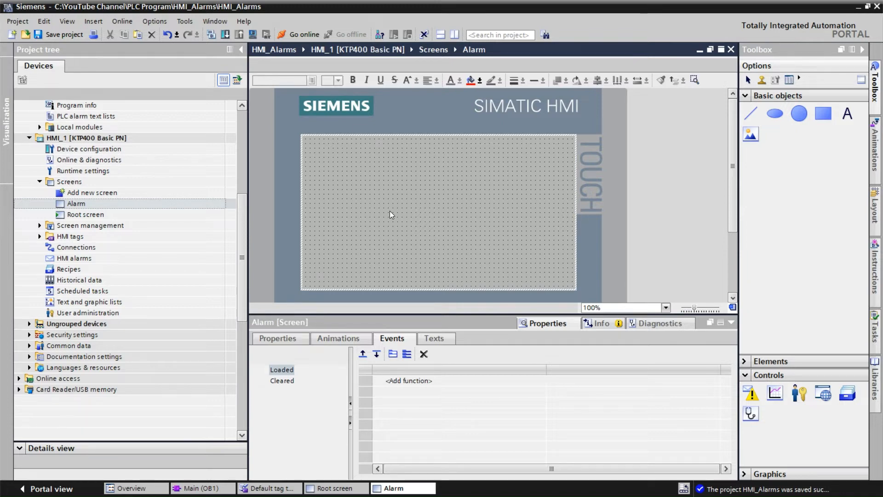
pyautogui.click(752, 395)
pyautogui.moveTo(752, 394); pyautogui.dragTo(442, 209)
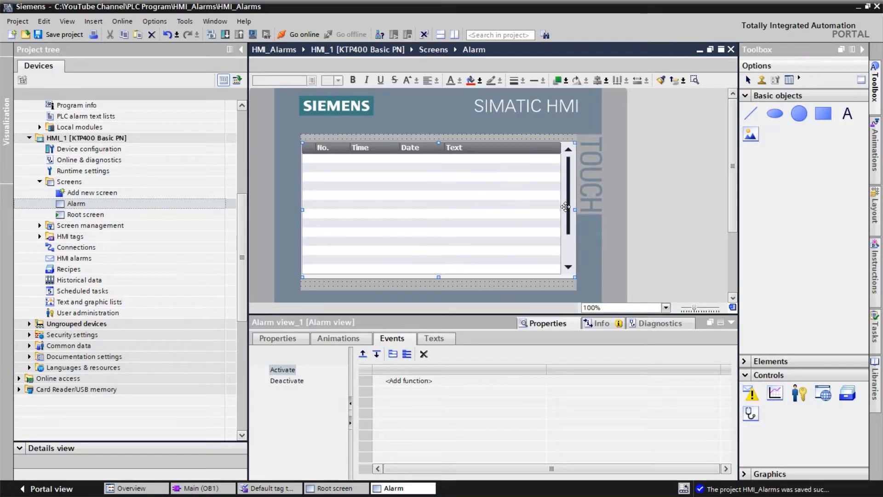
pyautogui.moveTo(576, 210); pyautogui.dragTo(558, 210)
pyautogui.moveTo(486, 197); pyautogui.dragTo(490, 197)
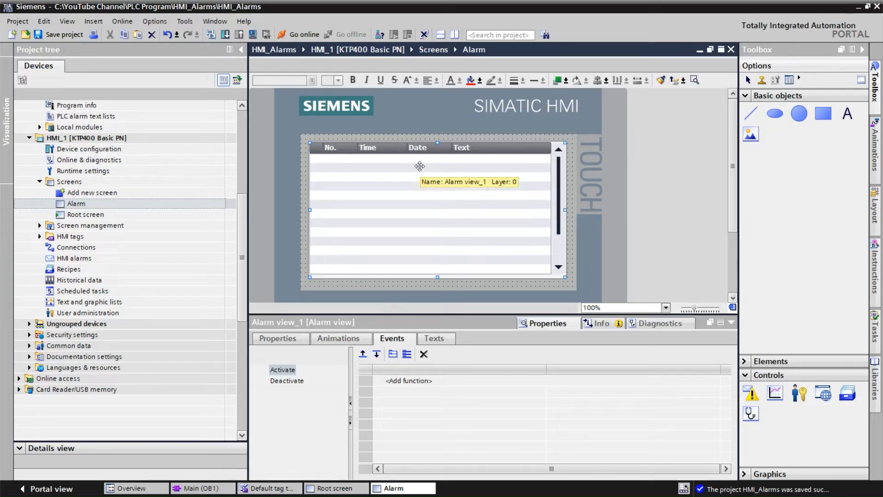
# Set the alarm view to display the alarm buffer, trying the alarm log option along the way.
pyautogui.click(278, 339)
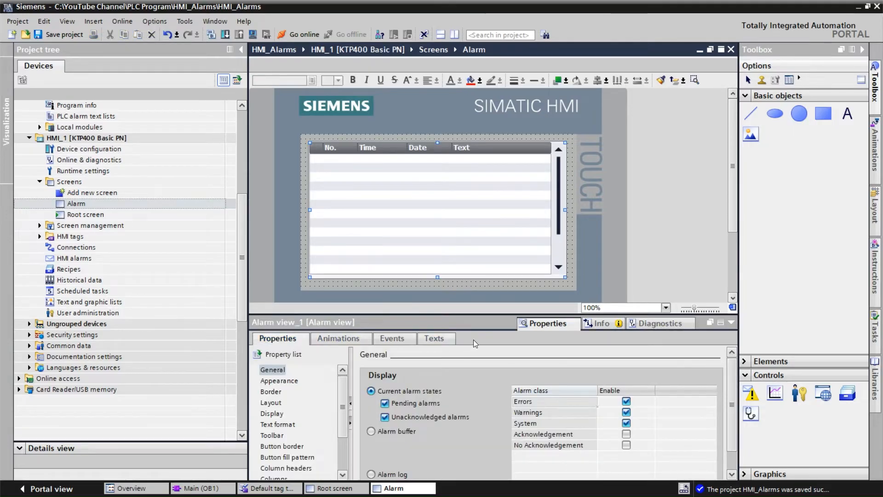
pyautogui.scroll(-1, 475, 343)
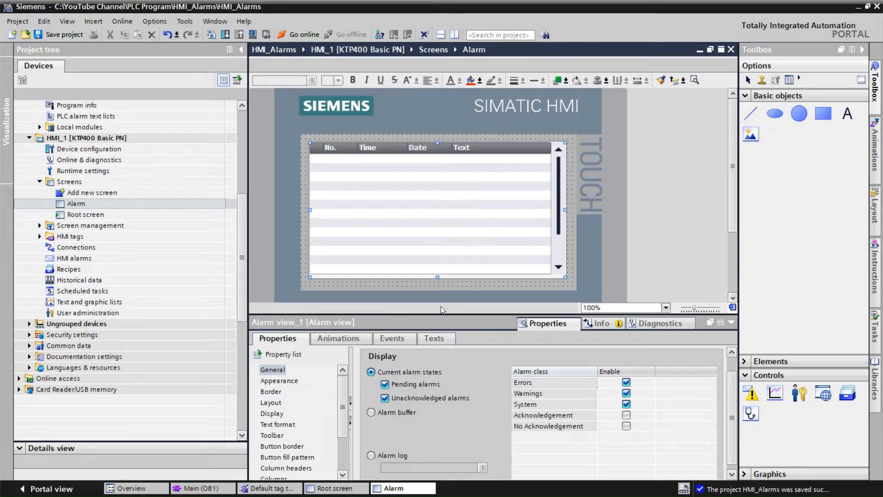
pyautogui.click(387, 412)
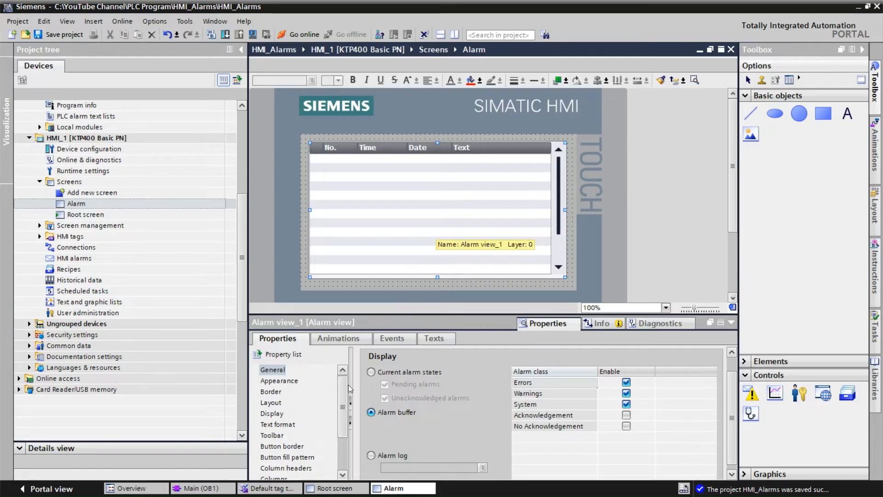
pyautogui.click(371, 456)
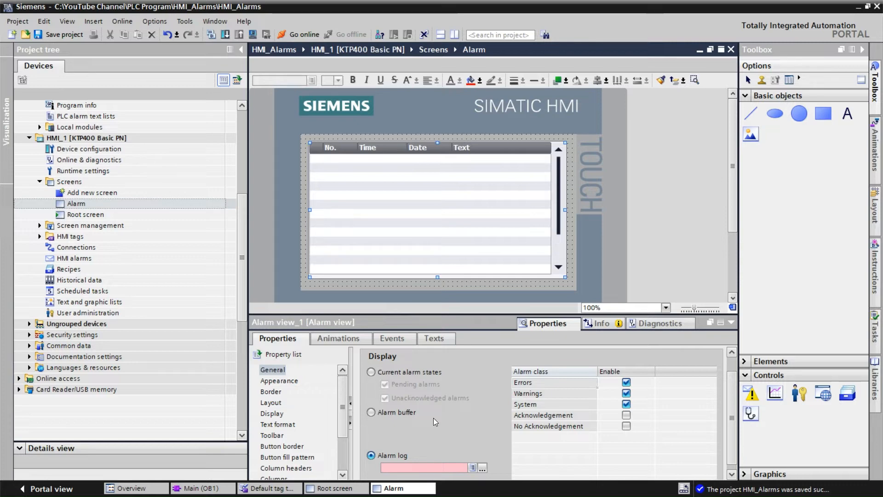
pyautogui.click(371, 412)
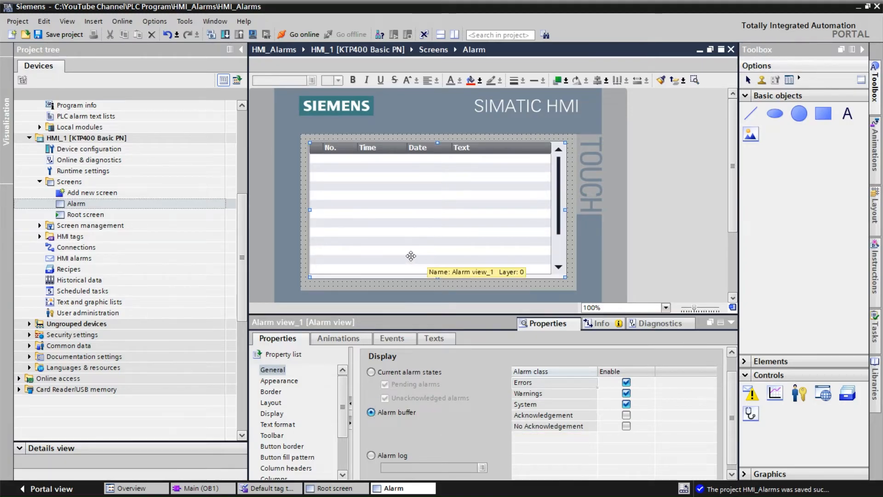
pyautogui.click(276, 383)
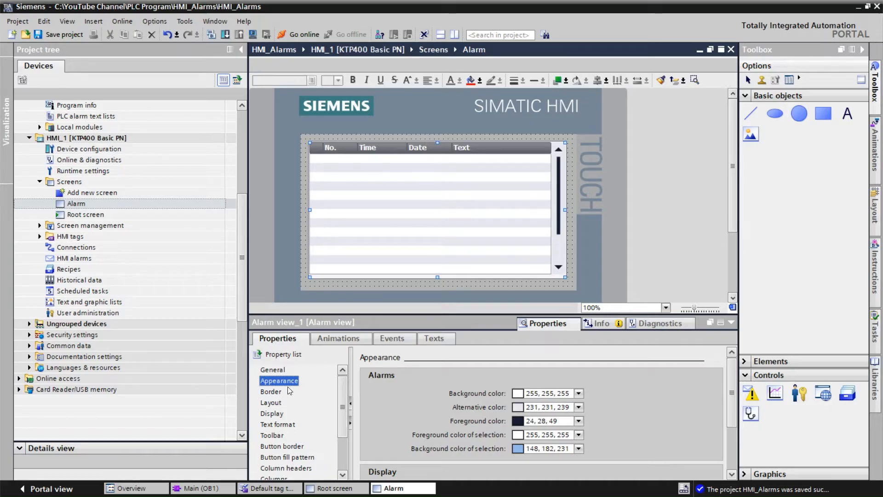
pyautogui.click(269, 393)
pyautogui.click(270, 403)
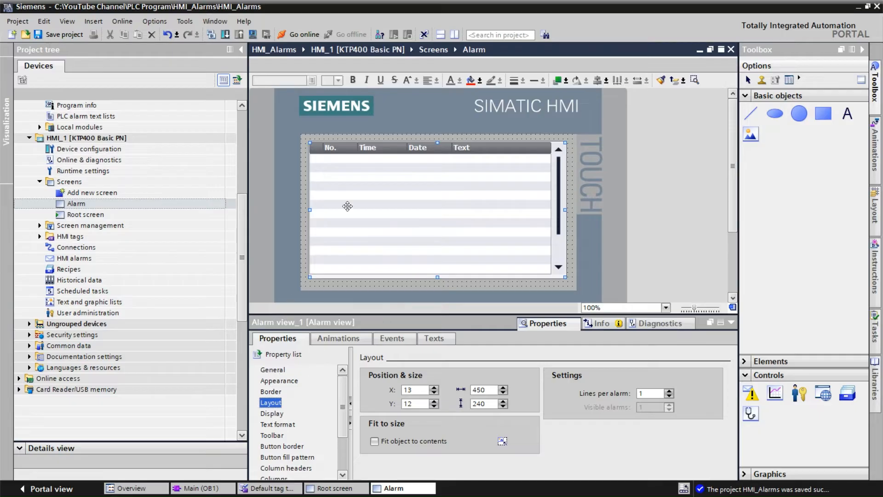
pyautogui.click(274, 413)
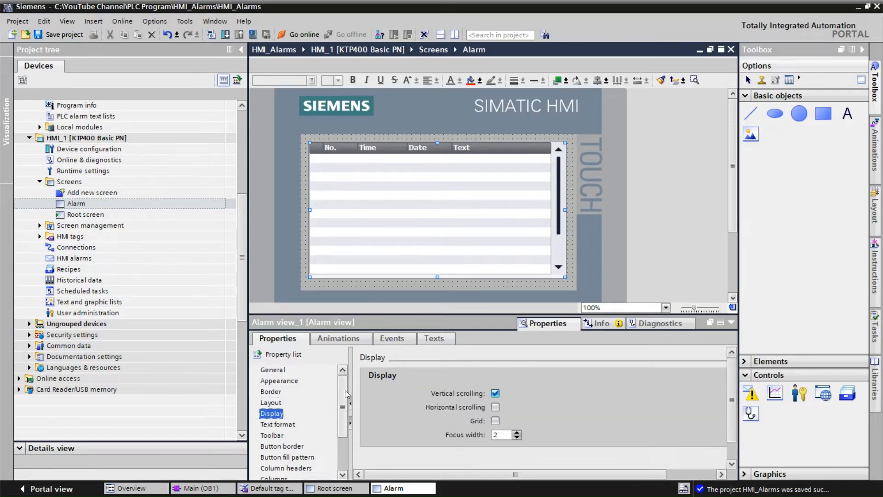
# Hide the Alarm number and Alarm class columns in the alarm view.
pyautogui.moveTo(344, 390); pyautogui.dragTo(344, 407)
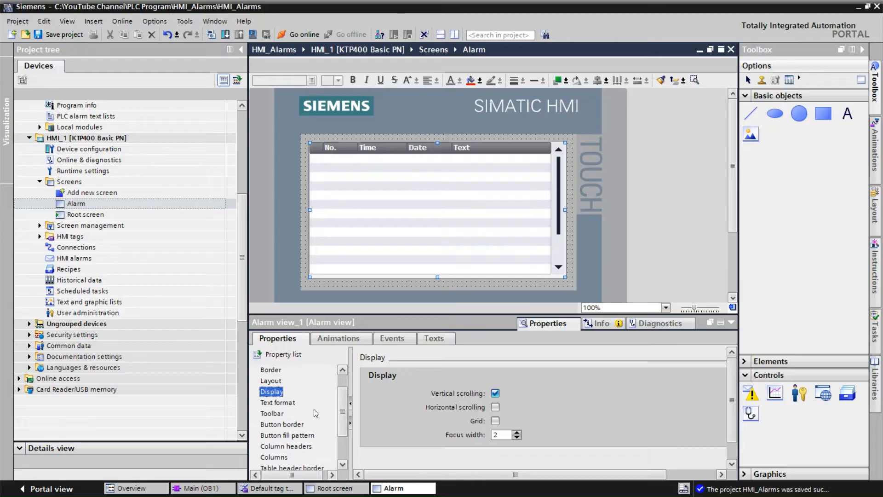
pyautogui.click(274, 457)
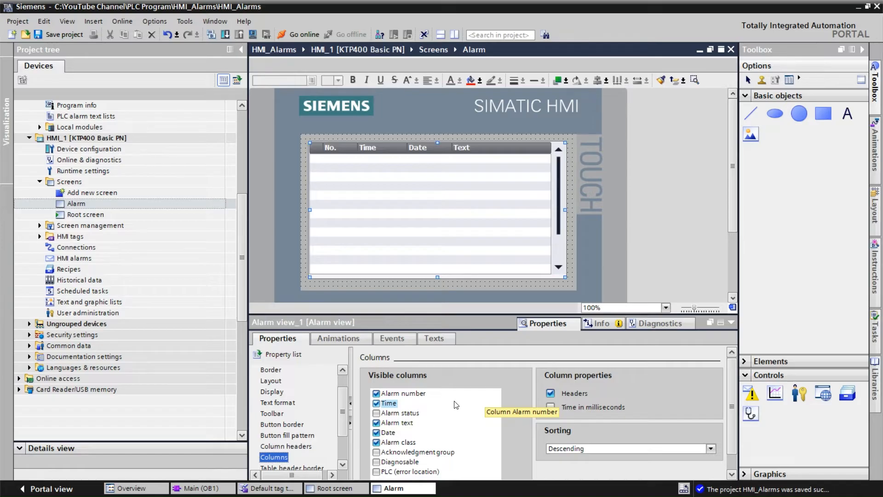
pyautogui.click(377, 394)
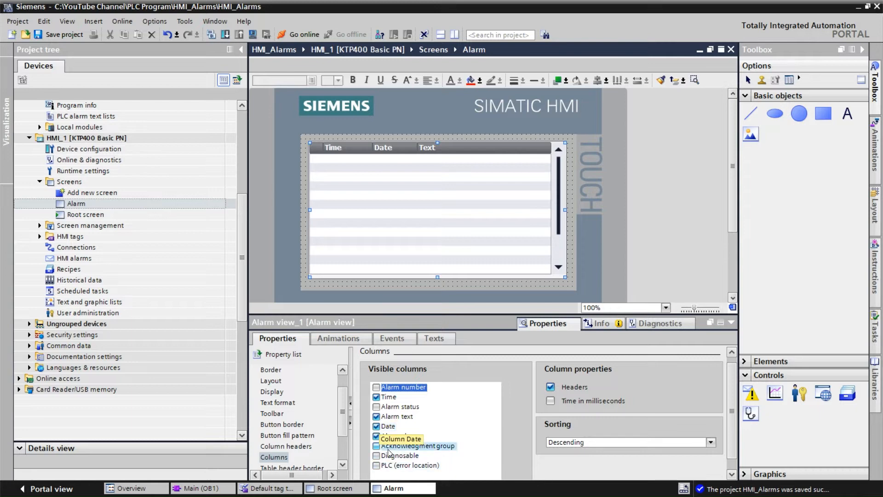
pyautogui.click(379, 437)
pyautogui.click(376, 436)
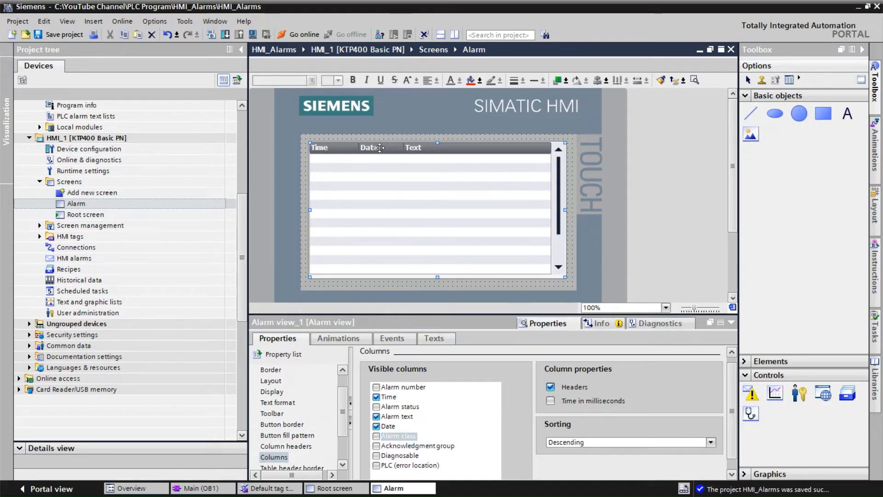
# Edit the alarm view's column layout so that the Date column comes before the Time column.
pyautogui.moveTo(380, 147); pyautogui.dragTo(376, 153)
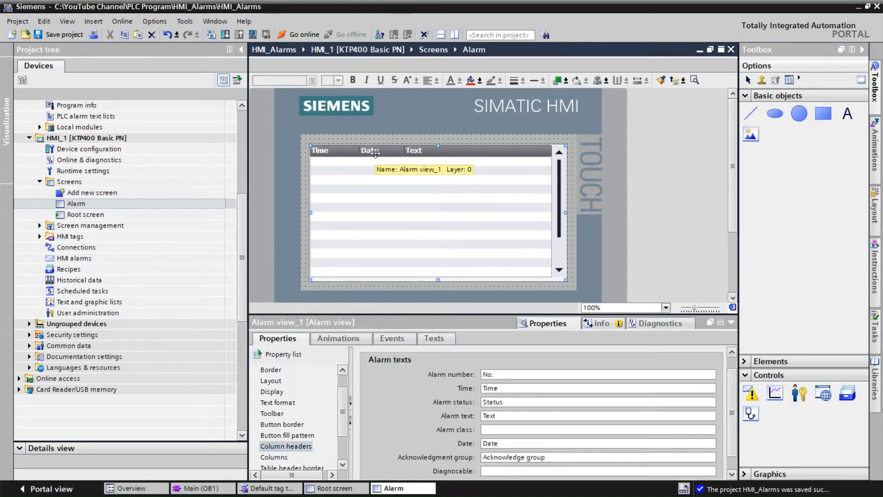
pyautogui.rightClick(376, 153)
pyautogui.moveTo(408, 236)
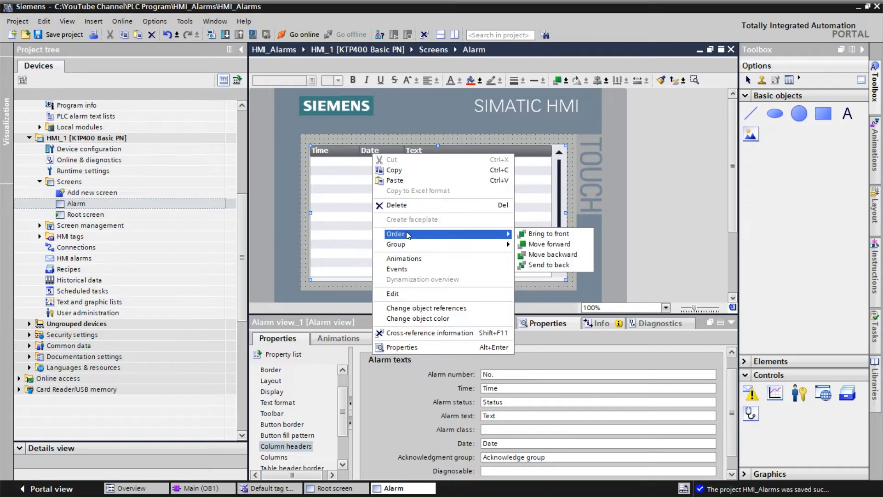
pyautogui.click(404, 293)
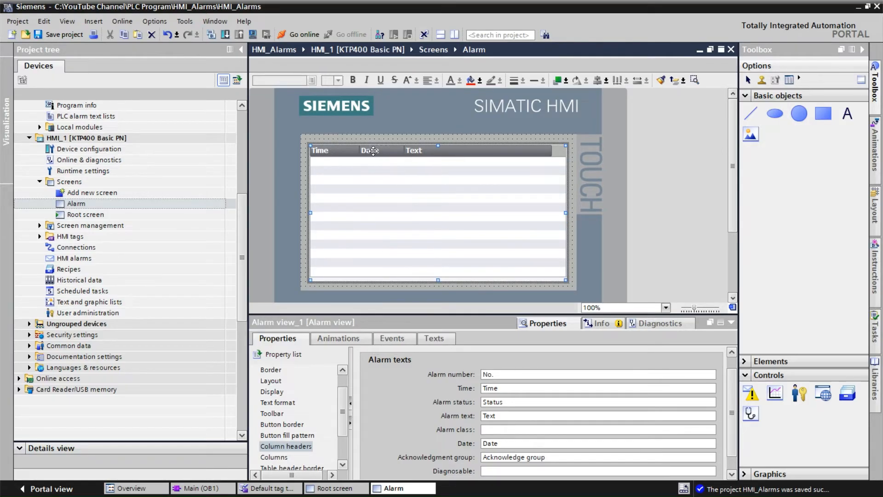
pyautogui.moveTo(372, 151); pyautogui.dragTo(322, 150)
pyautogui.click(511, 389)
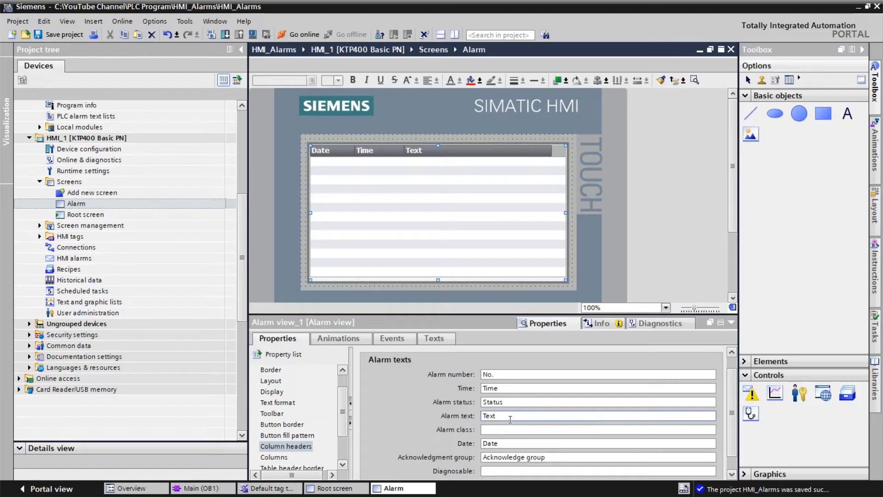
pyautogui.click(552, 416)
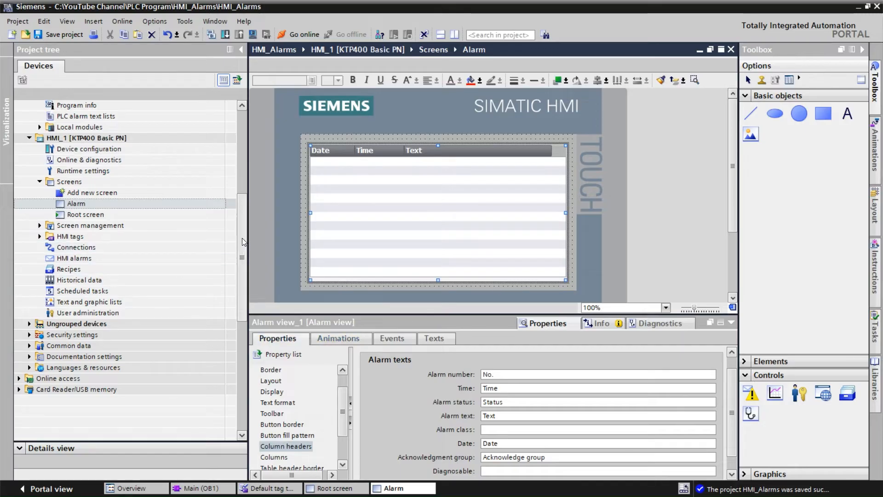
# Add a discrete alarm to HMI_1's HMI alarms and name it Temperature.
pyautogui.moveTo(242, 238); pyautogui.dragTo(242, 231)
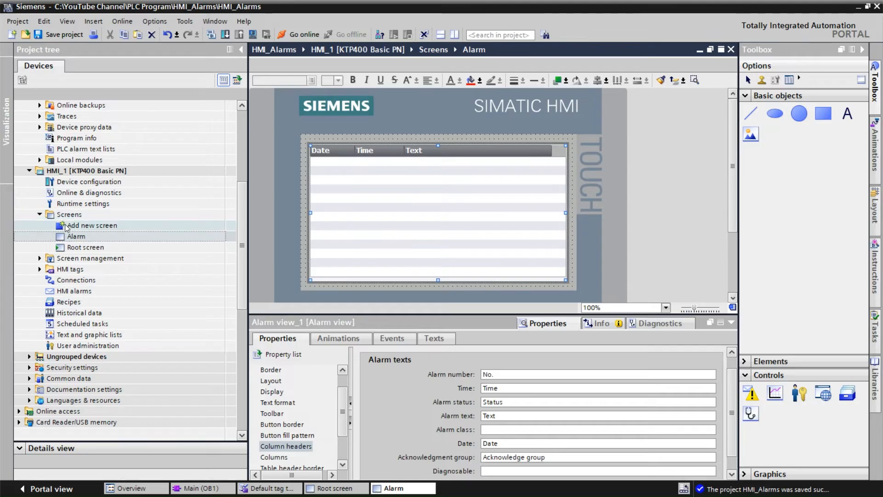
pyautogui.doubleClick(74, 292)
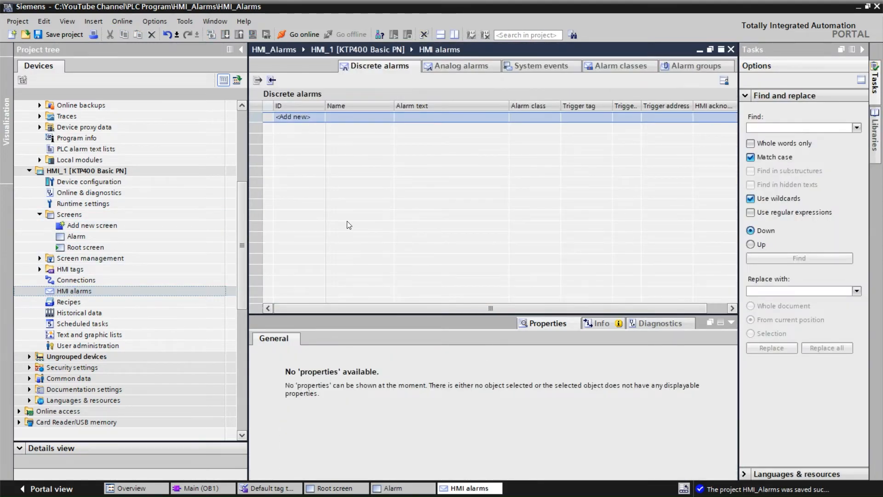
pyautogui.doubleClick(300, 118)
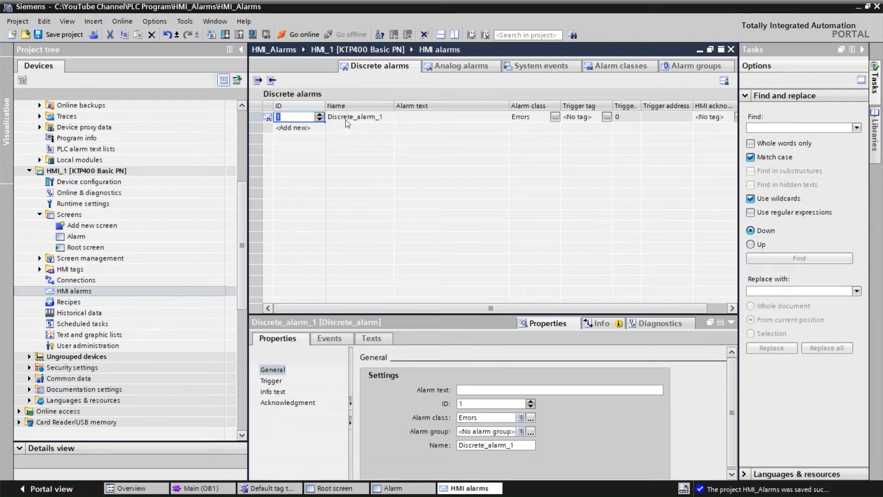
pyautogui.click(358, 118)
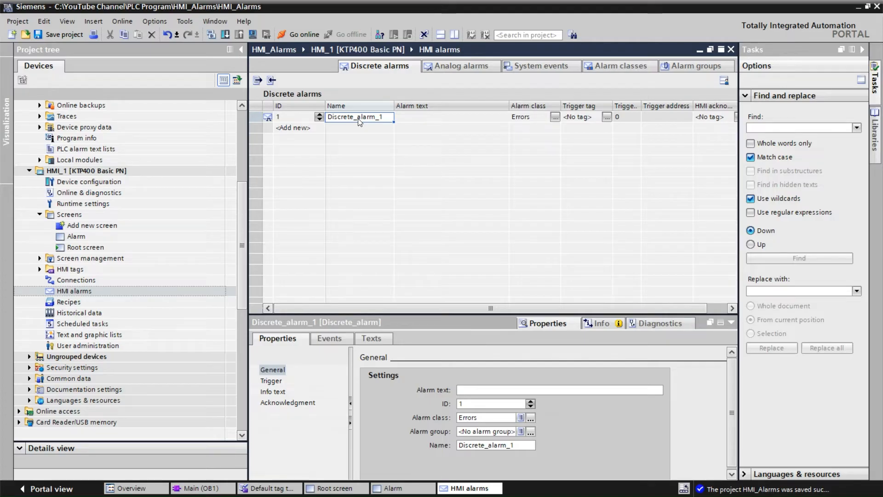
pyautogui.write('Temper')
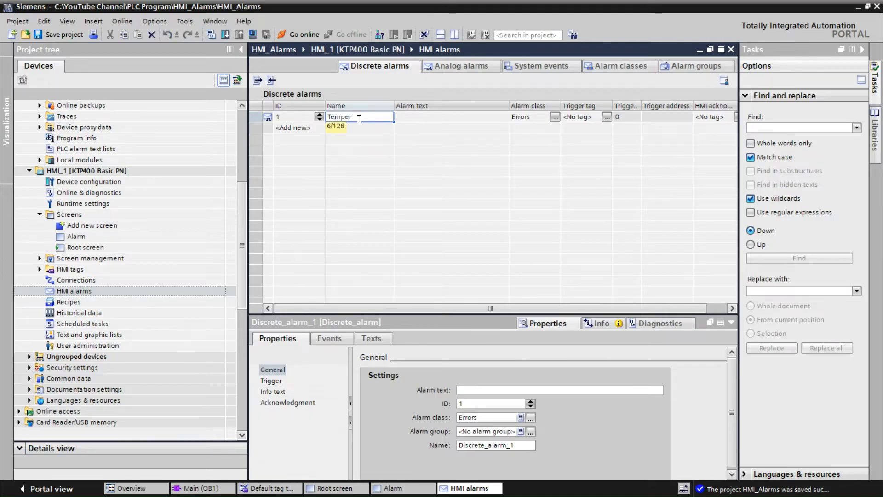
pyautogui.write('ature')
# Set the Temperature discrete alarm's alarm text to High Temperature Alarm.
pyautogui.click(418, 115)
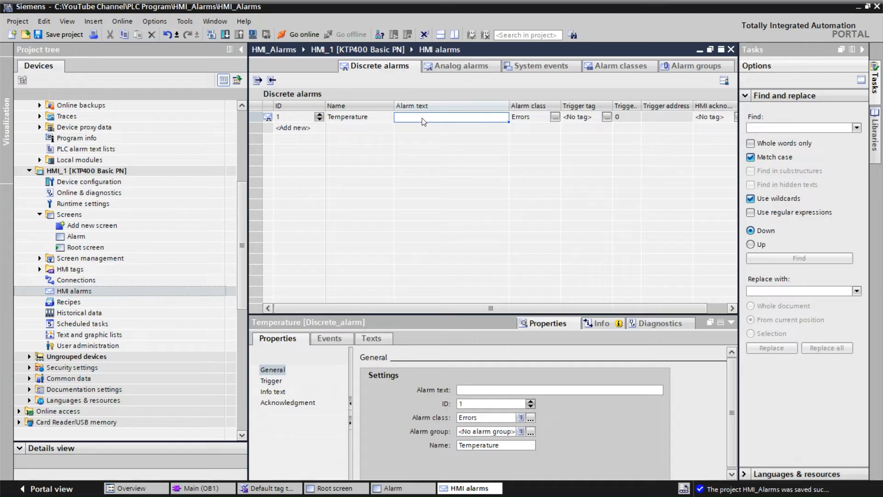
pyautogui.write('High')
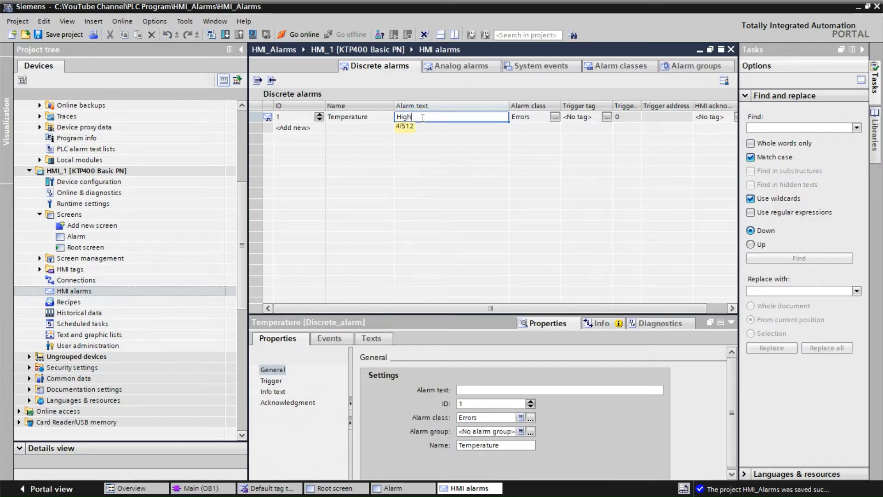
pyautogui.write(' Te')
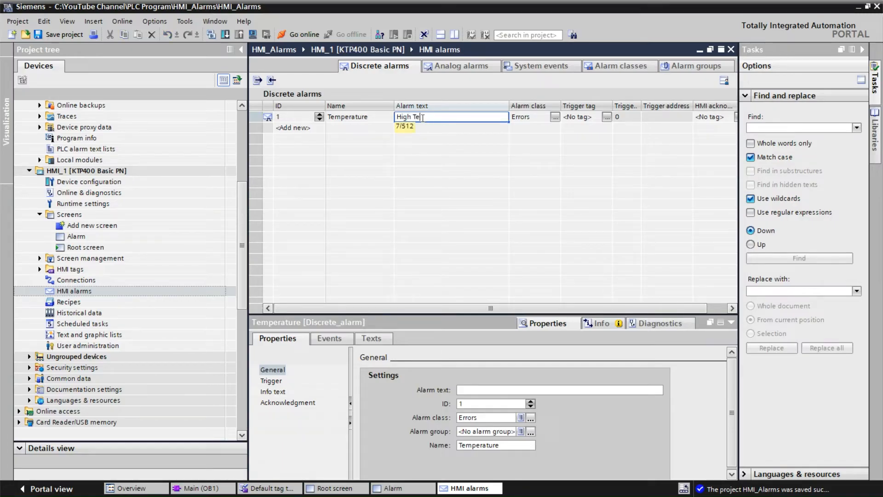
pyautogui.write('mpera')
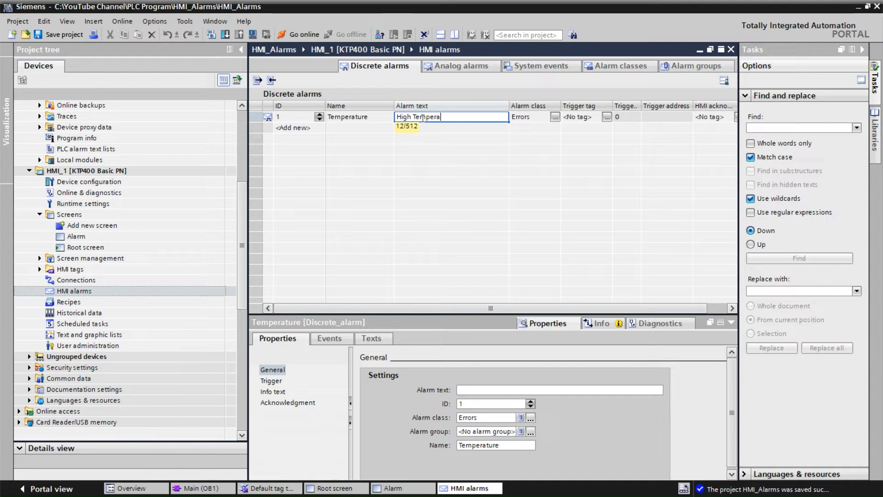
pyautogui.write('ture Alarm')
pyautogui.click(545, 136)
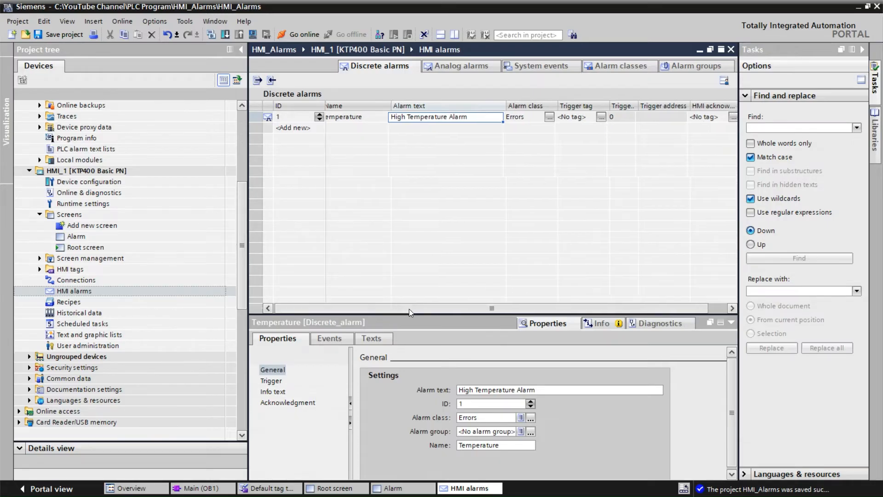
# Assign the PLC tag Alarm_Tags from the default tag table as the Temperature alarm's trigger tag.
pyautogui.moveTo(410, 308)
pyautogui.mouseDown()
pyautogui.moveTo(429, 317)
pyautogui.moveTo(420, 308)
pyautogui.mouseUp()
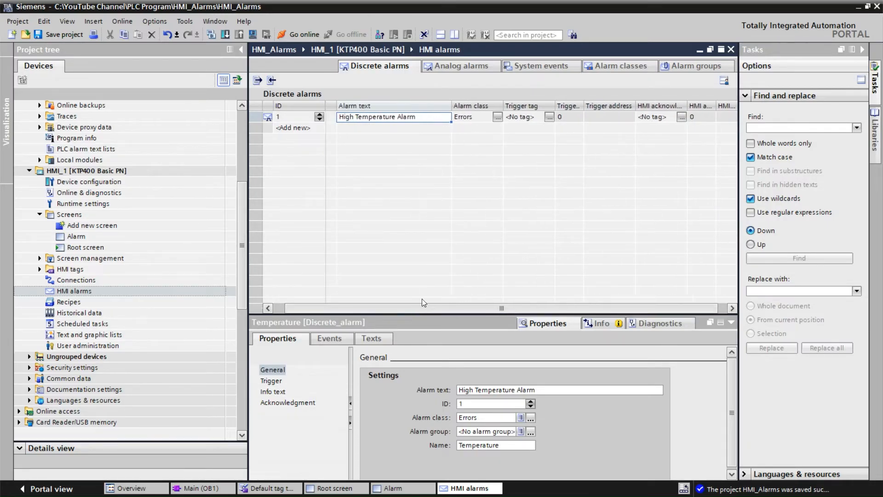
pyautogui.click(572, 117)
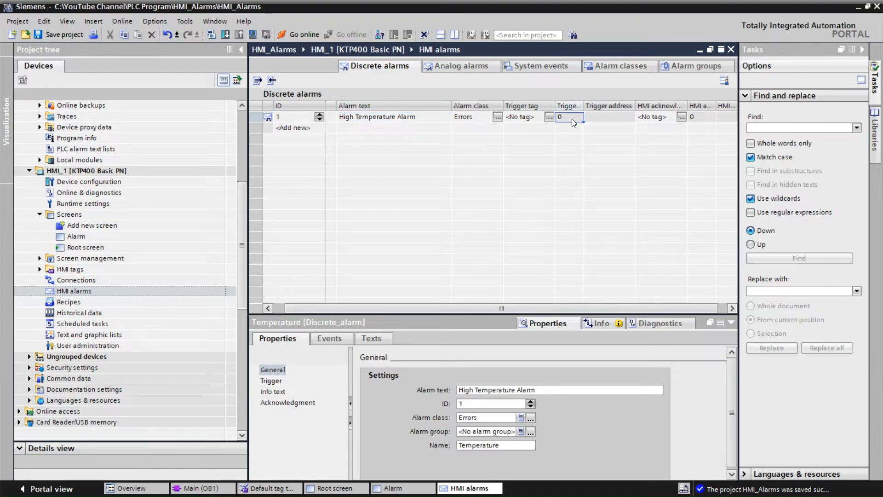
pyautogui.click(534, 118)
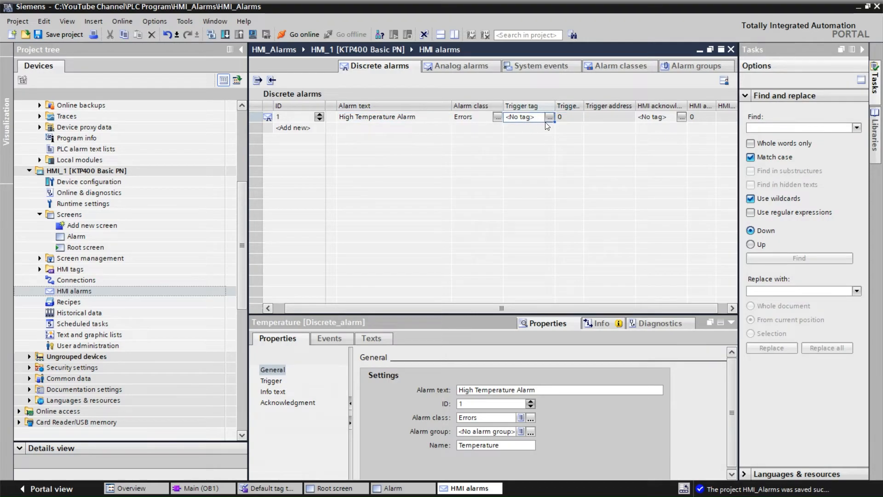
pyautogui.click(548, 118)
pyautogui.click(549, 117)
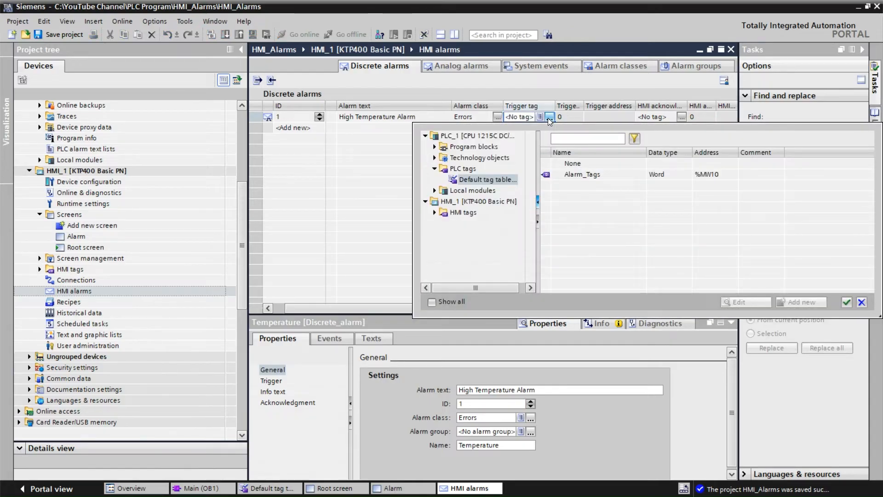
pyautogui.click(573, 175)
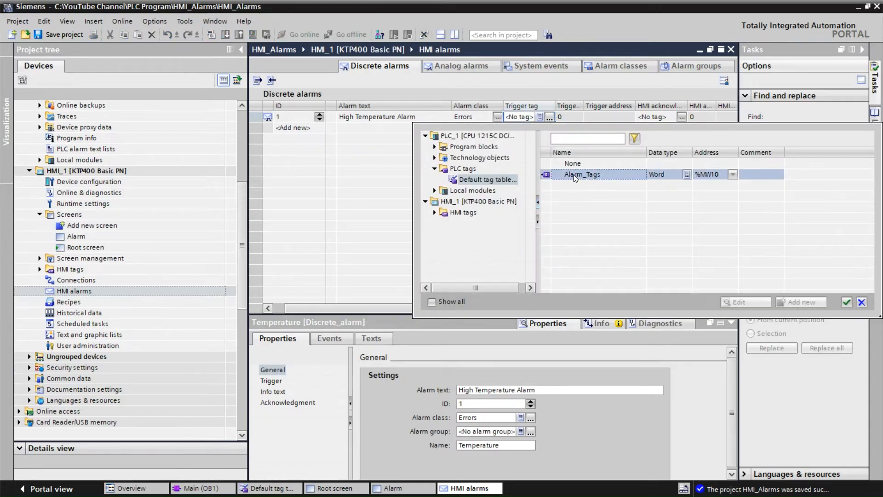
pyautogui.click(847, 303)
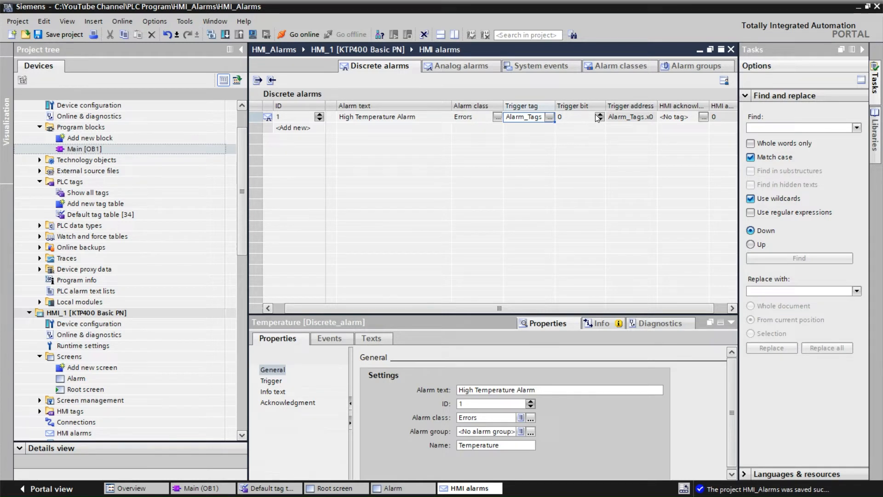
# Check the HighTemp_Alarm coil's address in Network 2 of Main [OB1] and set the Temperature alarm's trigger bit to 8.
pyautogui.doubleClick(85, 149)
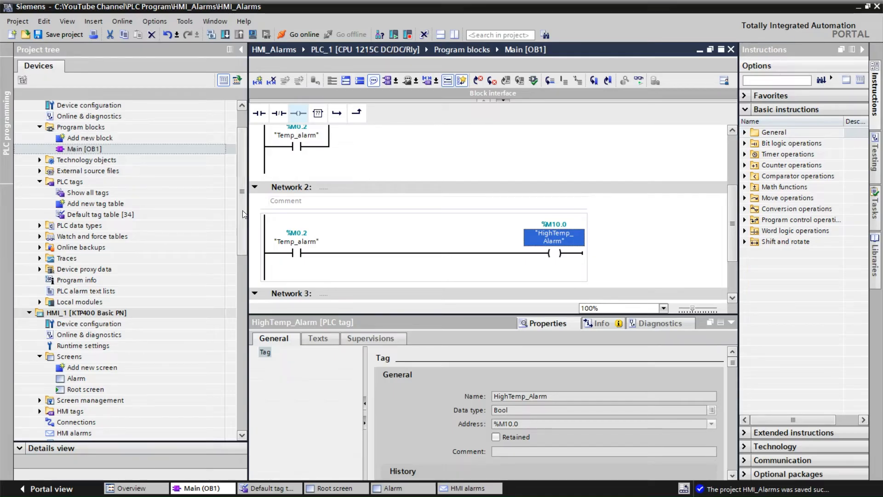
pyautogui.moveTo(239, 208); pyautogui.dragTo(239, 195)
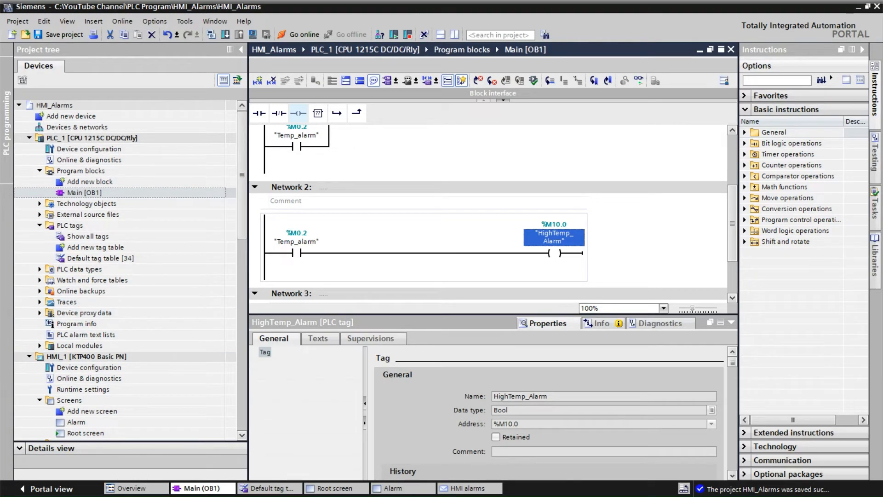
pyautogui.click(483, 489)
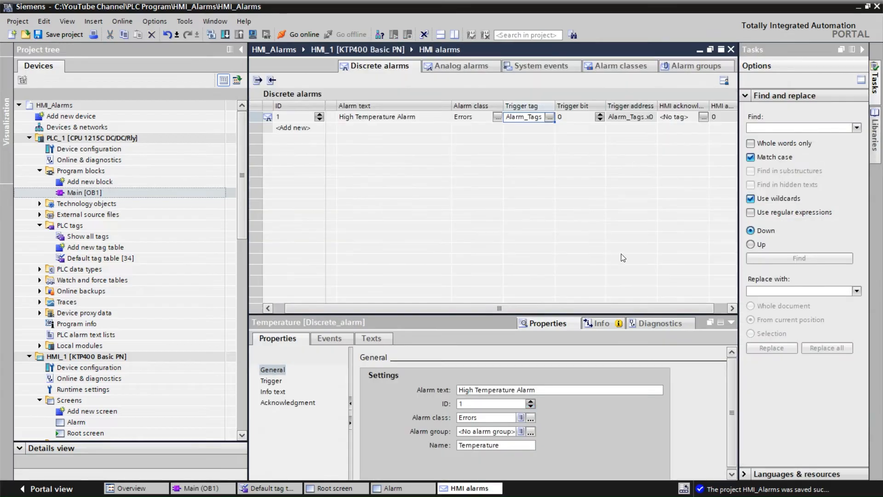
pyautogui.click(600, 116)
pyautogui.click(600, 116)
pyautogui.click(600, 116)
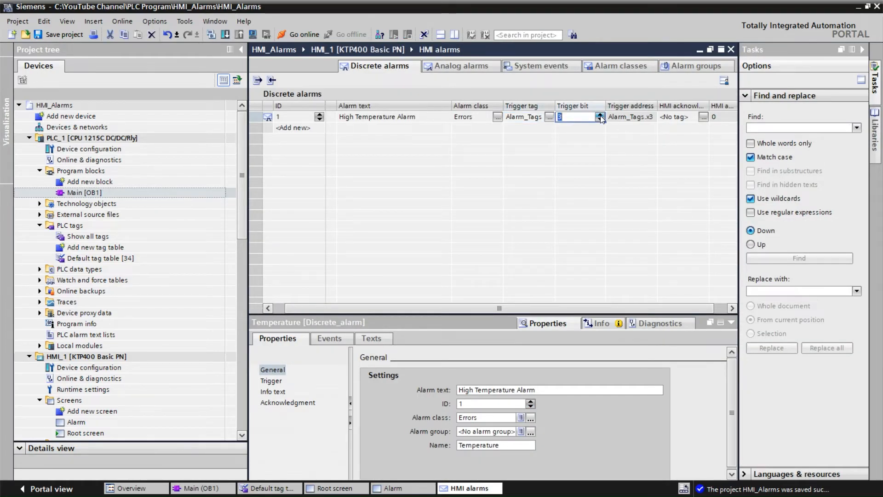
pyautogui.click(600, 116)
pyautogui.click(600, 116)
pyautogui.click(600, 116)
pyautogui.click(600, 116)
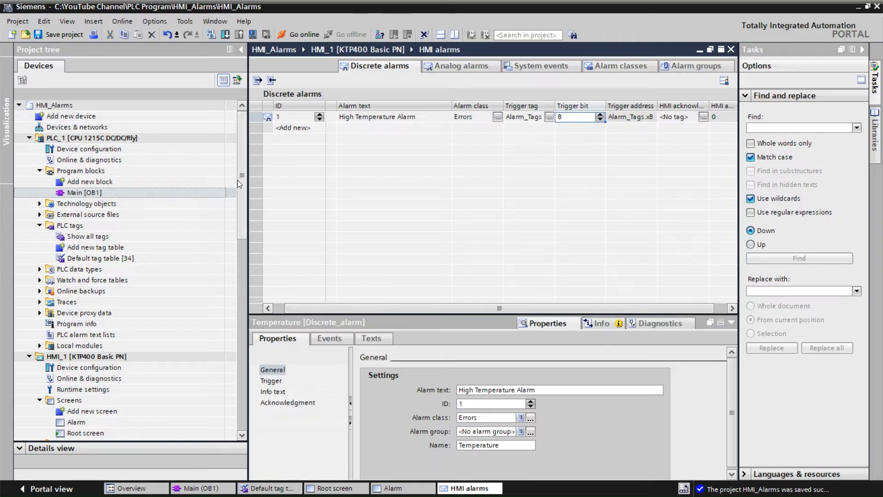
pyautogui.moveTo(238, 181); pyautogui.dragTo(239, 196)
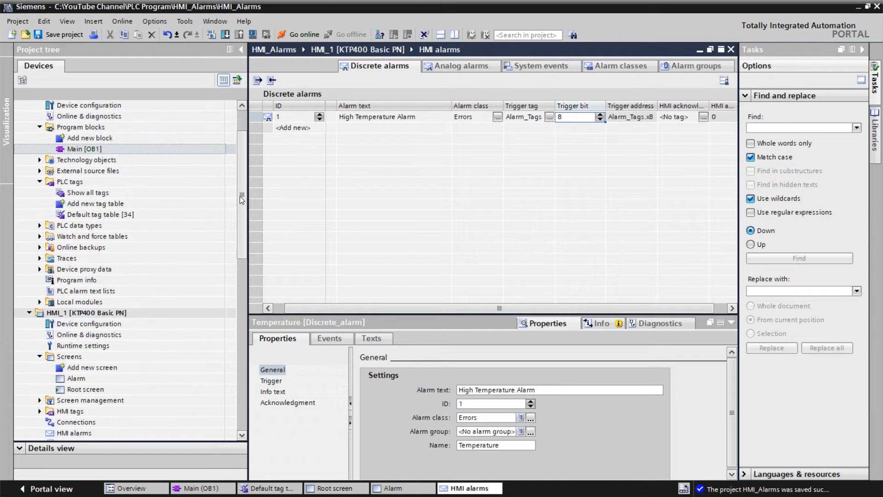
# Set the Errors alarm class's Incoming/Outgoing background color to green.
pyautogui.click(627, 67)
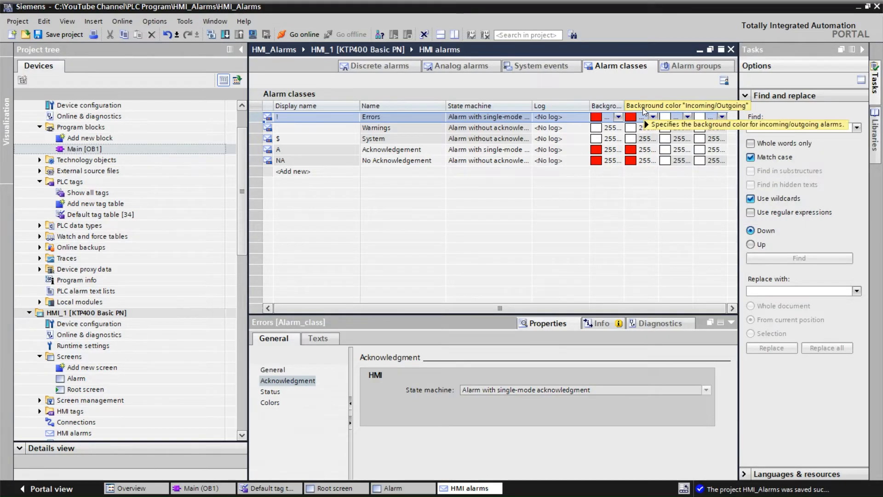
pyautogui.moveTo(644, 112)
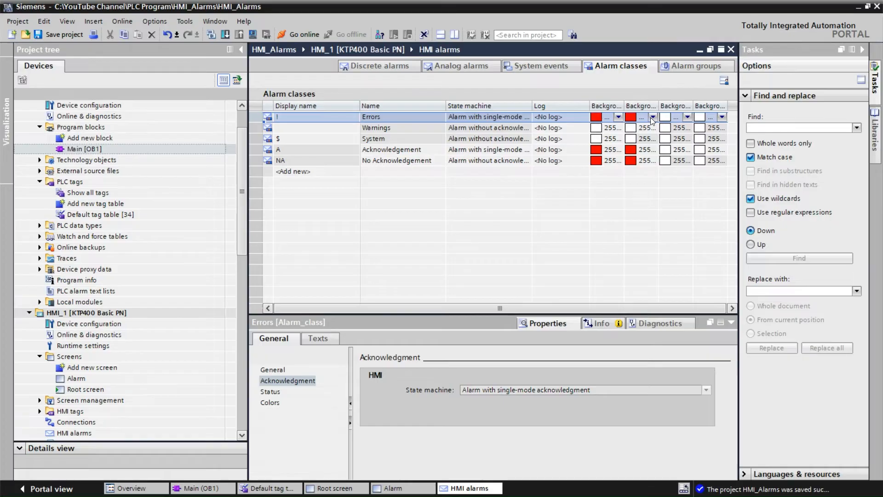
pyautogui.click(653, 117)
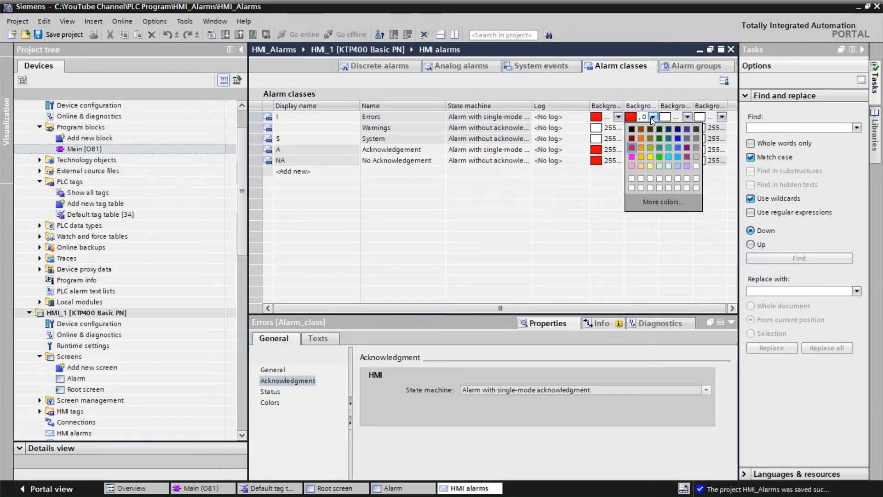
pyautogui.click(659, 158)
# Set the Errors class's third background color to yellow and its Incoming/Outgoing/Acknowledged background color to blue.
pyautogui.moveTo(672, 109)
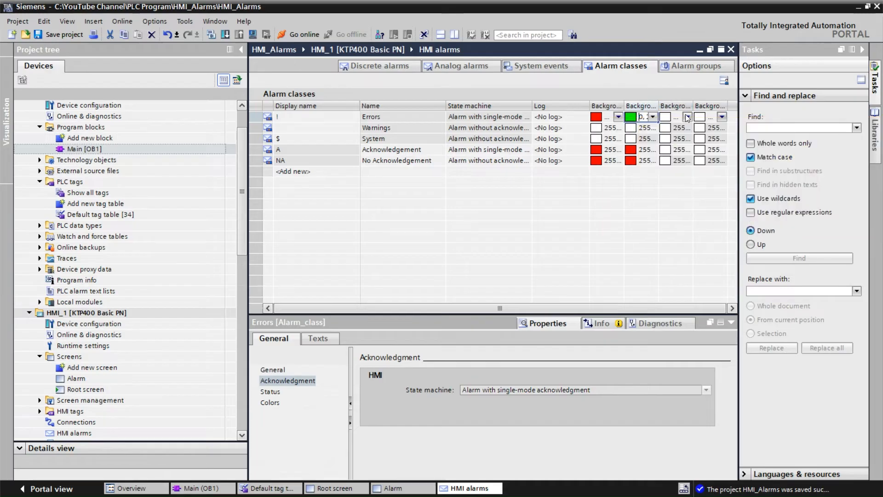
pyautogui.click(687, 117)
pyautogui.click(686, 116)
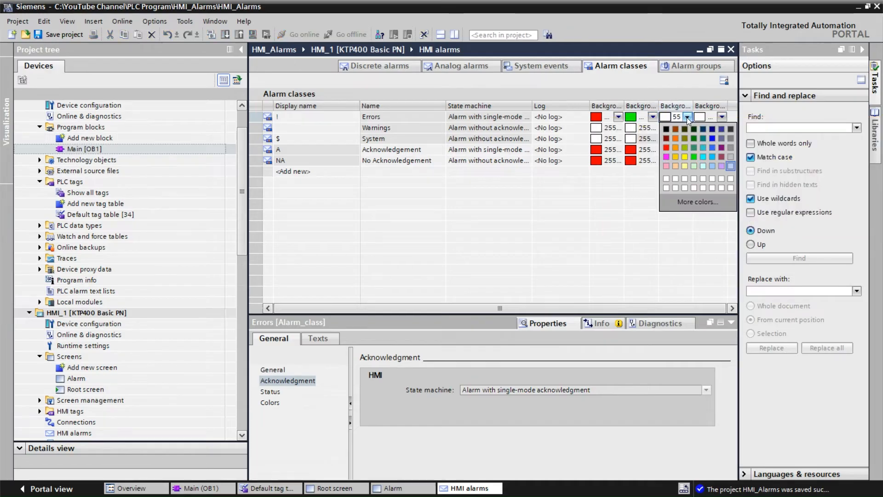
pyautogui.click(685, 157)
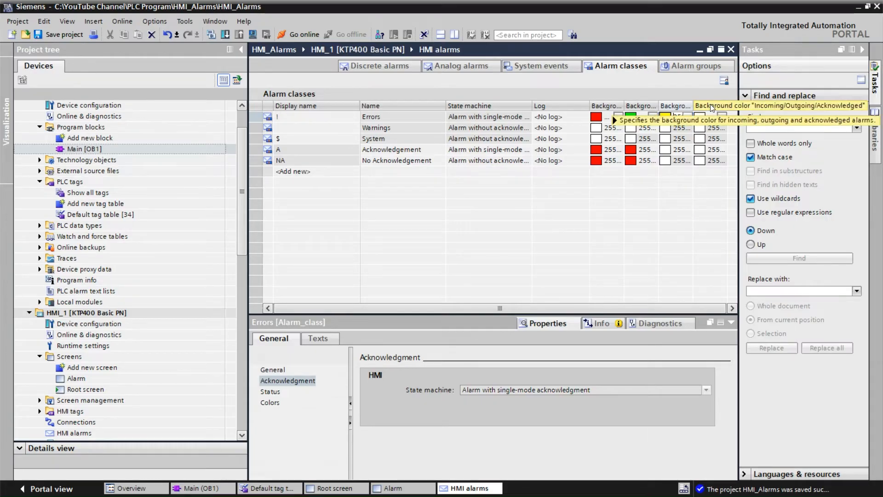
pyautogui.moveTo(710, 104)
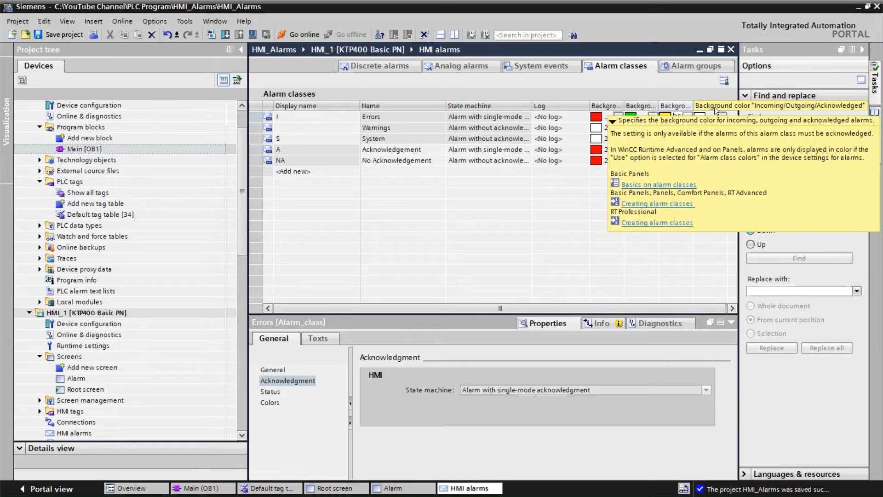
pyautogui.click(722, 115)
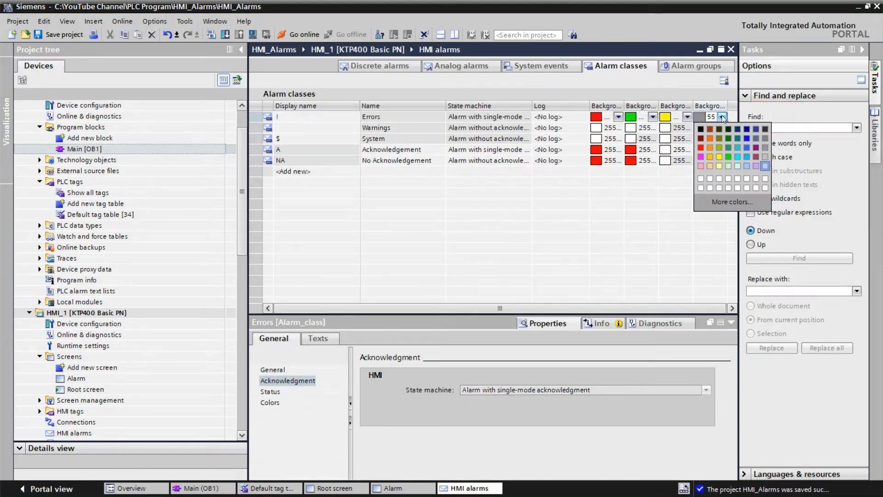
pyautogui.click(746, 138)
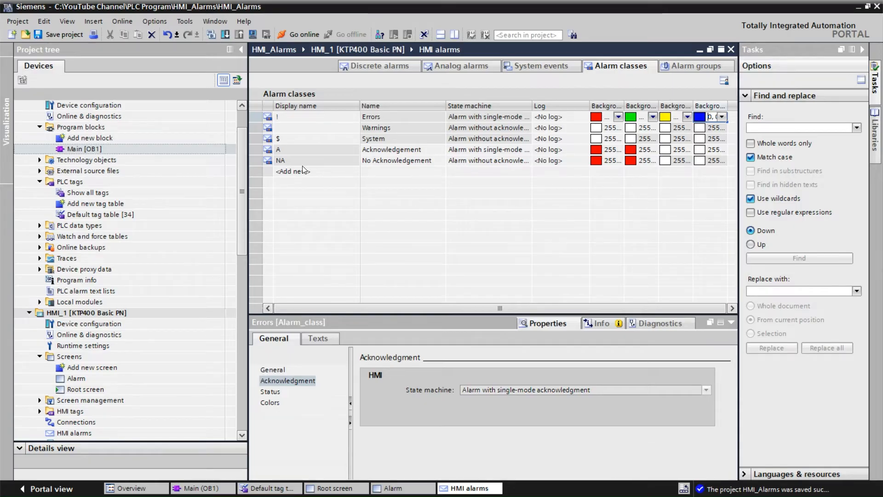
# Open HMI_1's Global screen from Screen management and delete the Active system events alarm window.
pyautogui.scroll(-4, 242, 176)
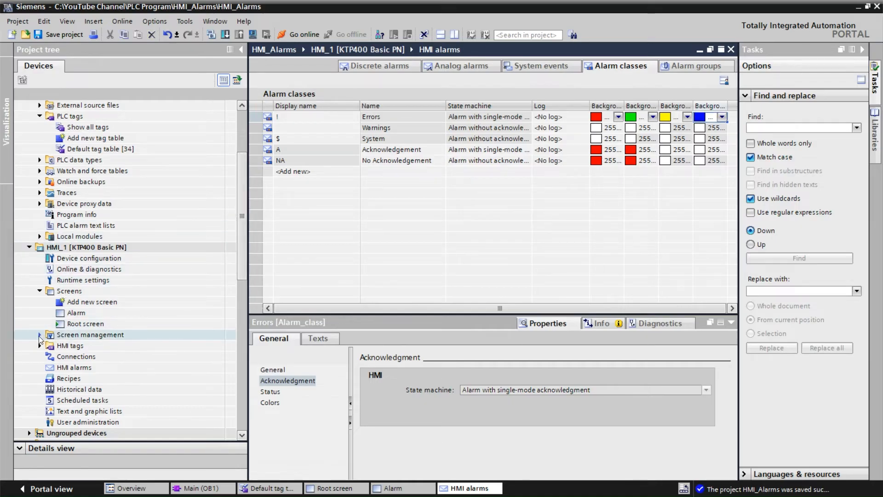
pyautogui.click(40, 338)
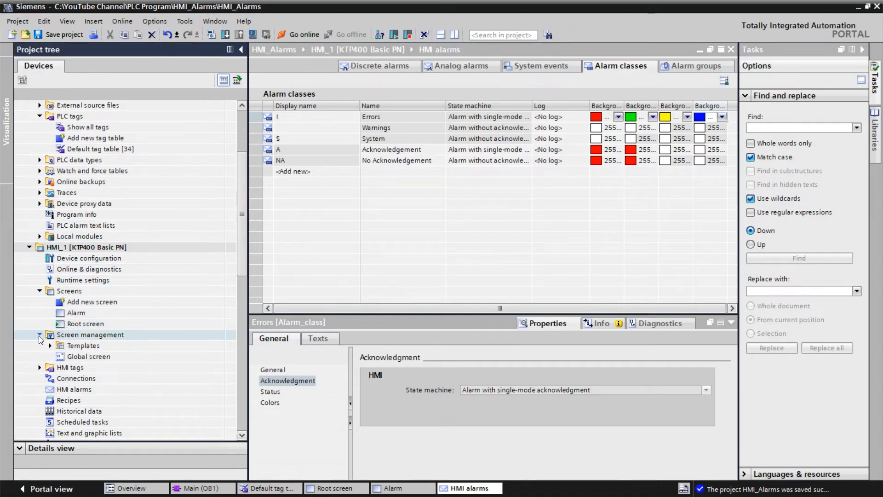
pyautogui.doubleClick(82, 357)
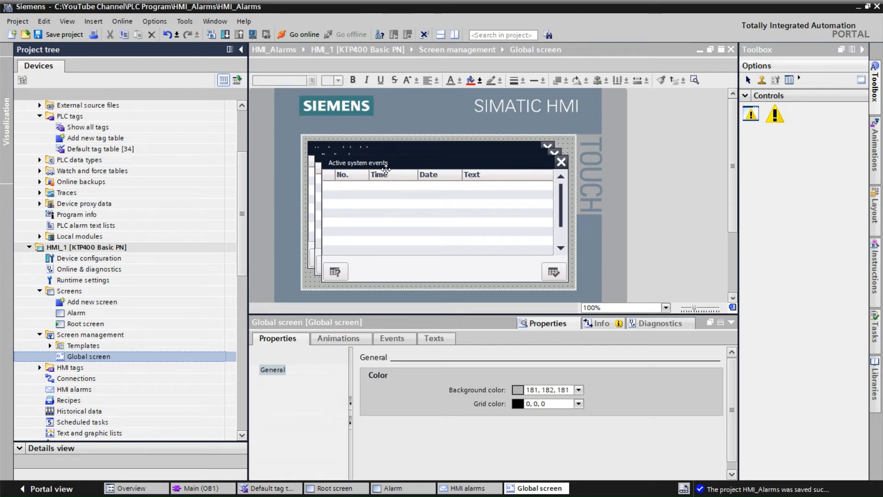
pyautogui.click(563, 164)
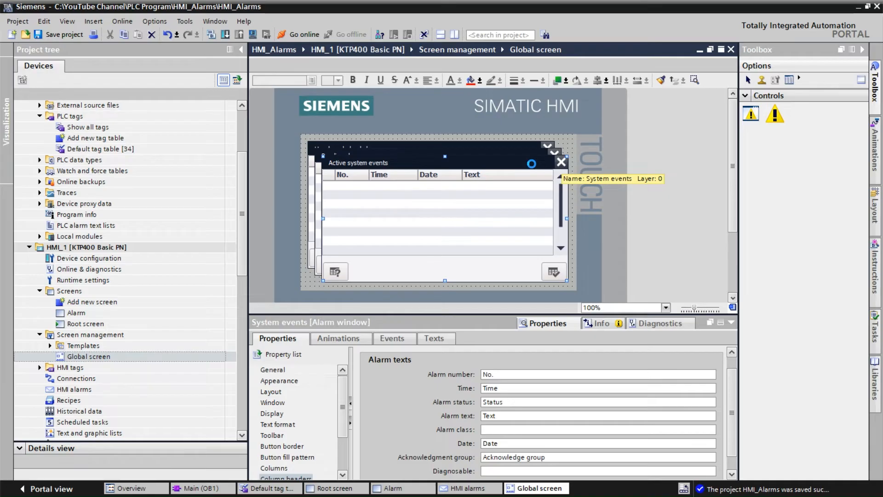
pyautogui.press('Delete')
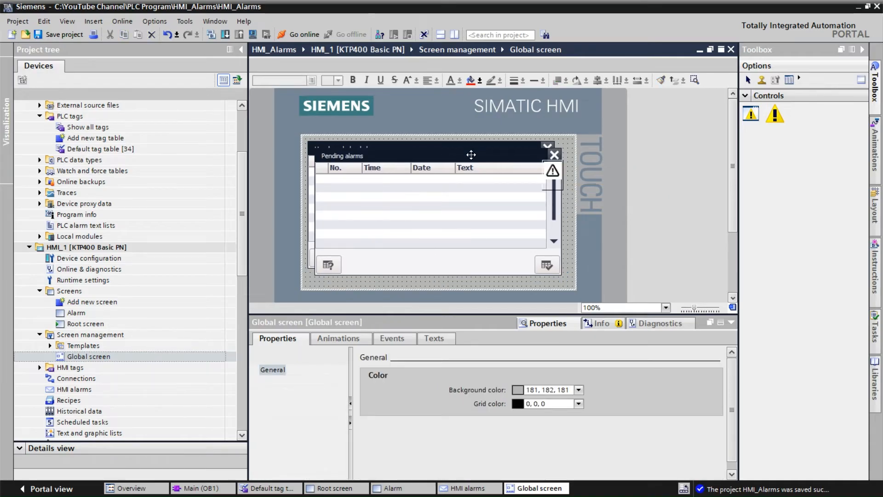
# Delete the Pending alarms window from the Global screen.
pyautogui.click(532, 165)
pyautogui.moveTo(532, 164); pyautogui.dragTo(533, 175)
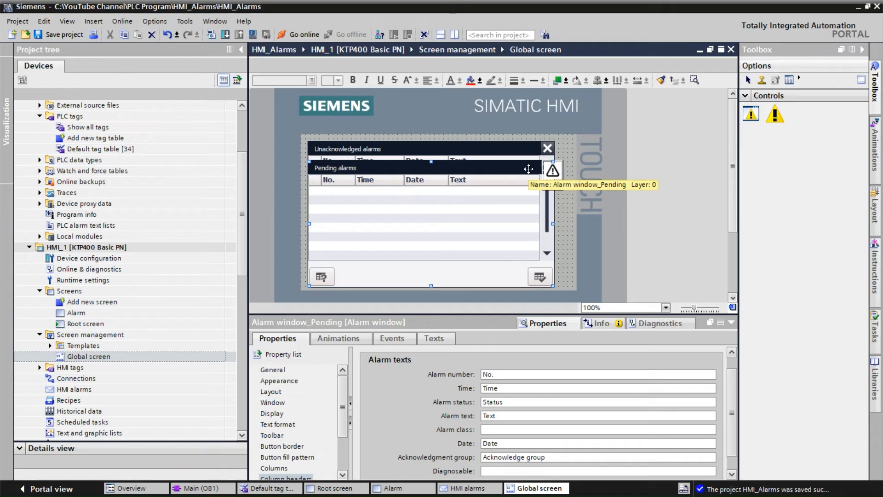
pyautogui.press('Delete')
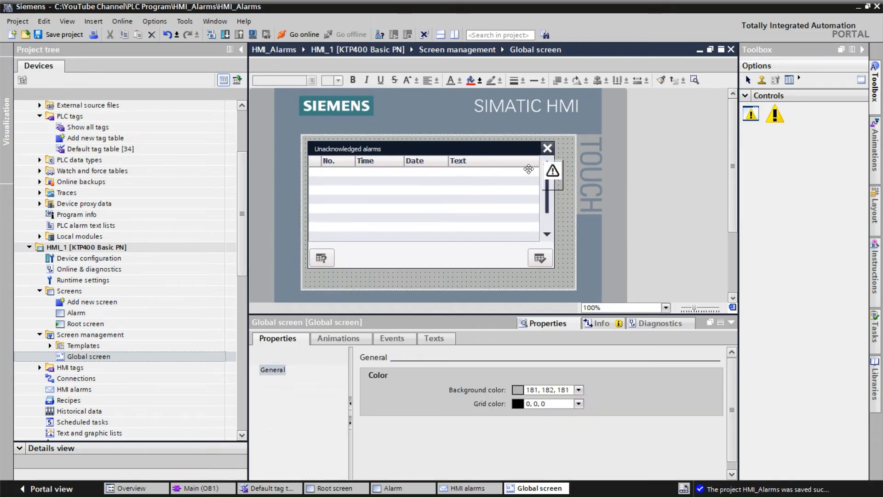
# Nudge the Unacknowledged alarms window slightly on the Global screen and delete the alarm indicator overlapping it.
pyautogui.click(462, 149)
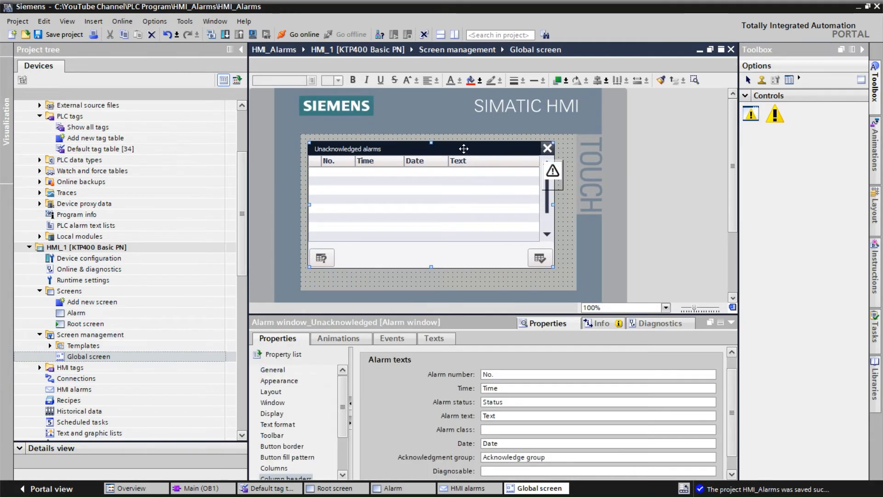
pyautogui.moveTo(463, 149); pyautogui.dragTo(466, 148)
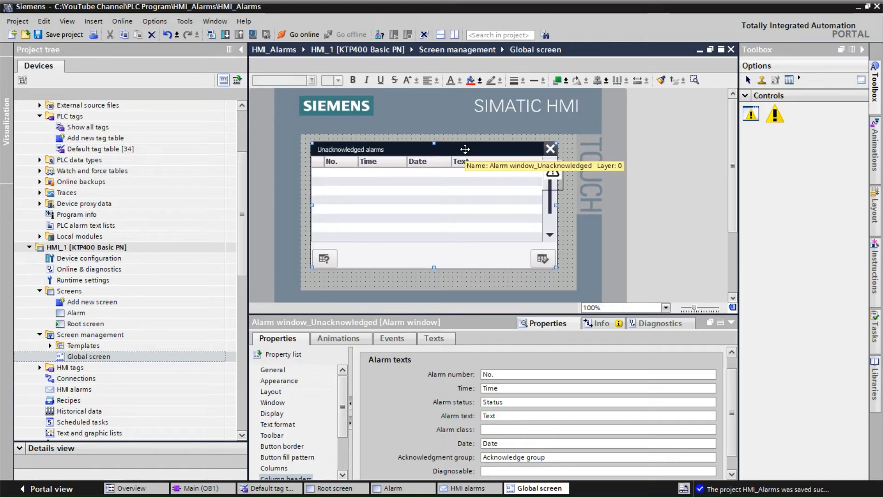
pyautogui.click(558, 185)
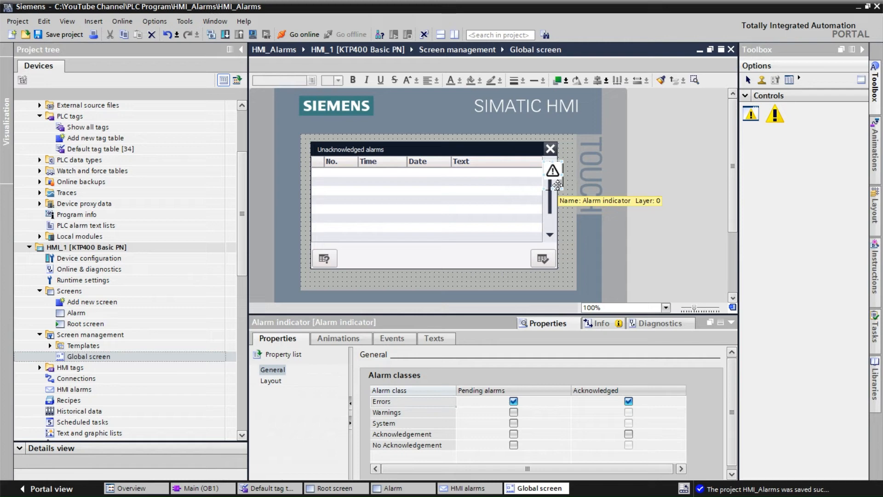
pyautogui.press('Delete')
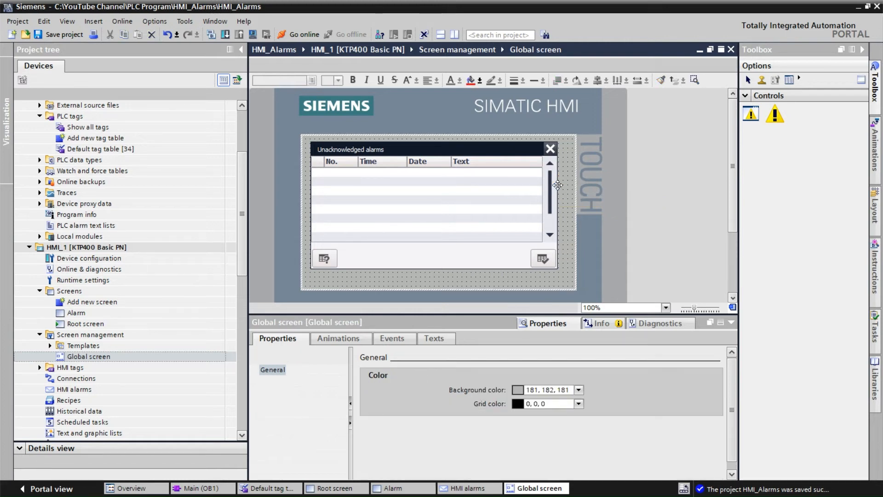
# Shorten and widen the Unacknowledged alarms window so it spans the upper part of the Global screen.
pyautogui.moveTo(481, 148); pyautogui.dragTo(489, 157)
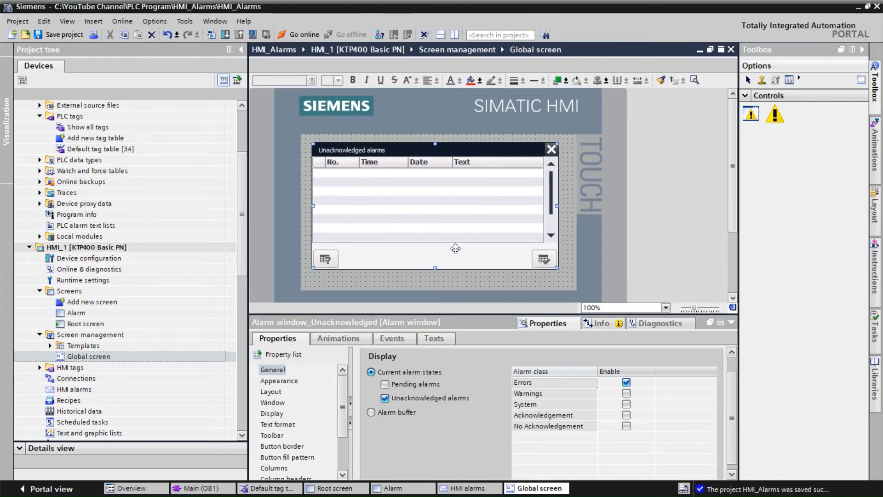
pyautogui.moveTo(436, 267); pyautogui.dragTo(435, 222)
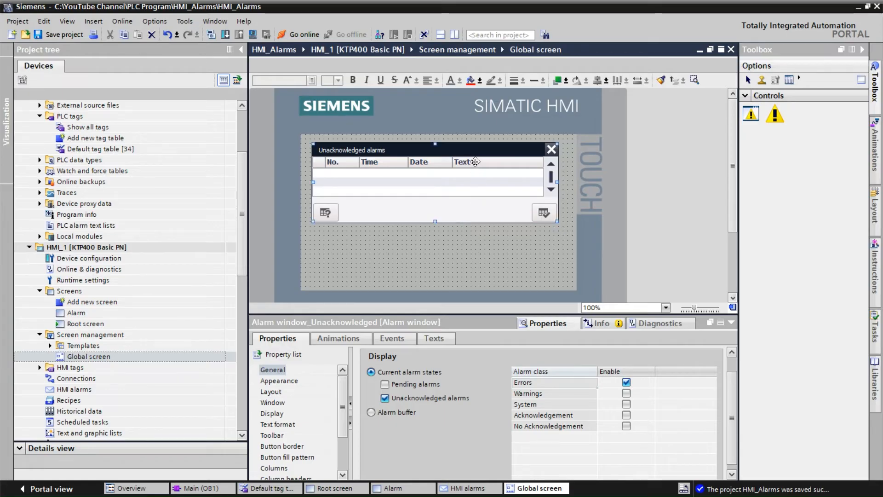
pyautogui.moveTo(477, 151); pyautogui.dragTo(468, 148)
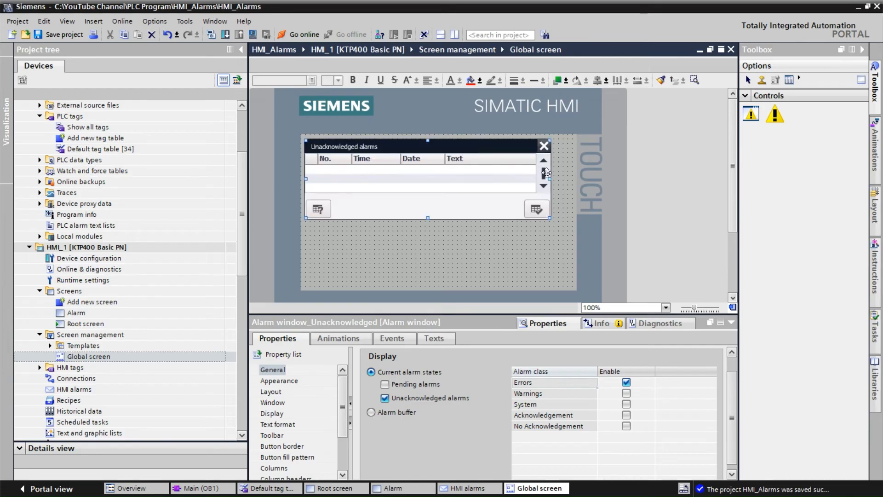
pyautogui.moveTo(547, 178); pyautogui.dragTo(568, 180)
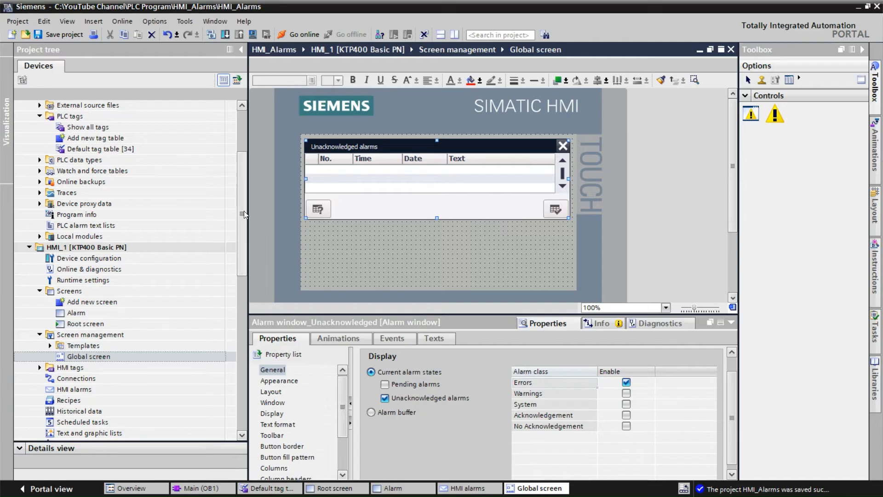
# Enable alarm class colors in the alarm section of HMI_1's Runtime settings.
pyautogui.moveTo(244, 211); pyautogui.dragTo(244, 169)
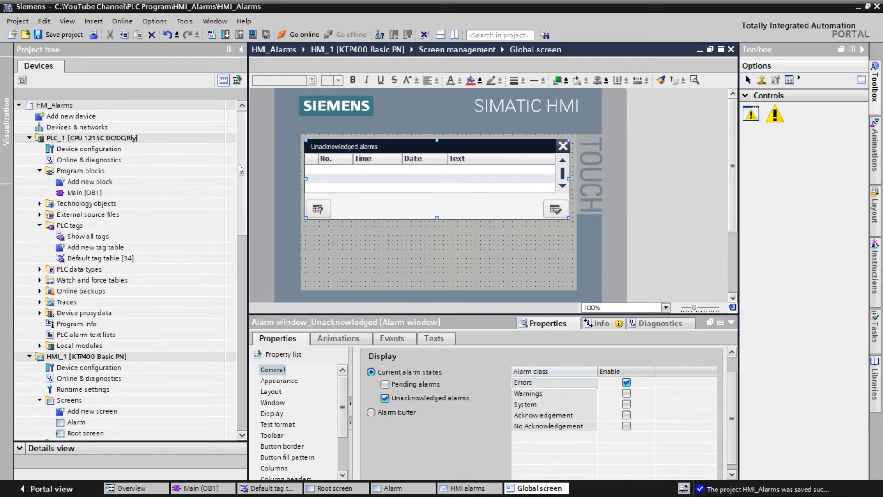
pyautogui.doubleClick(95, 390)
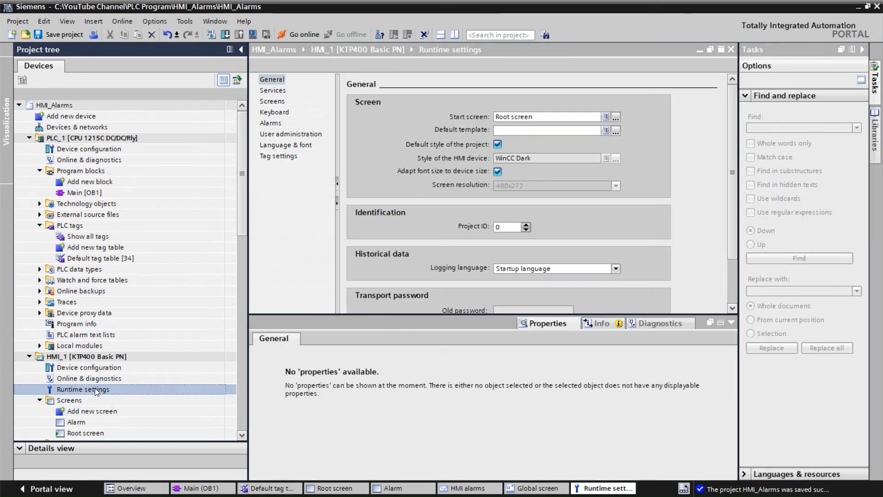
pyautogui.click(278, 123)
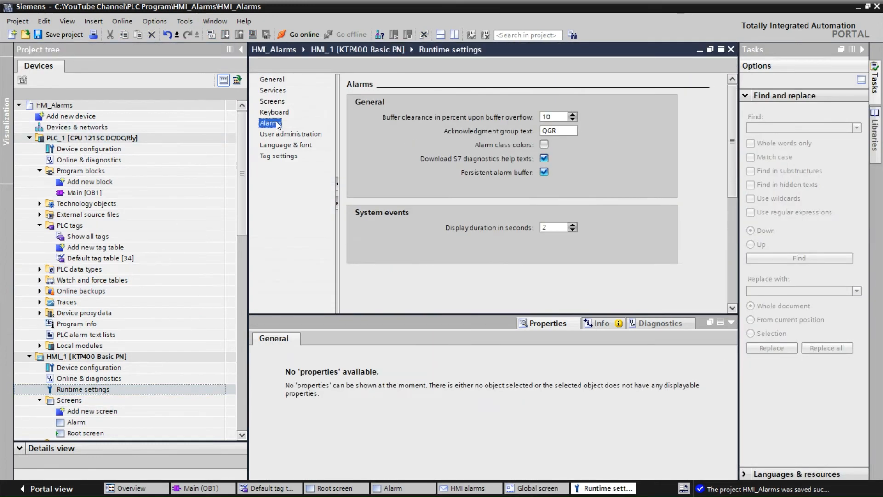
pyautogui.click(545, 145)
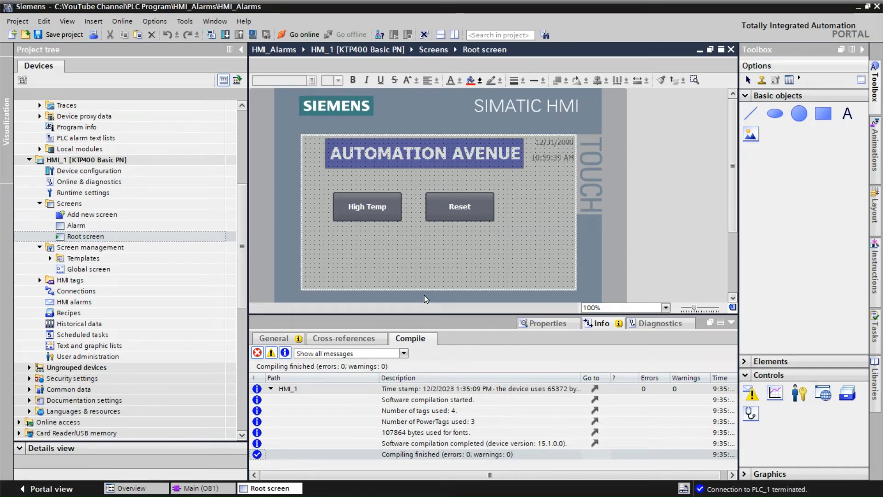
# Duplicate the Reset button on the Root screen and place the copy centred below the High Temp and Reset buttons.
pyautogui.click(447, 216)
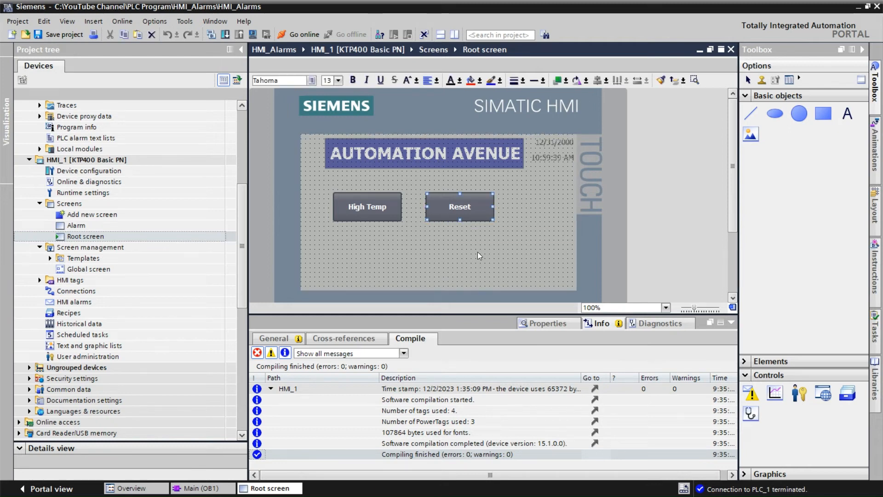
pyautogui.hotkey('ctrl', 'v')
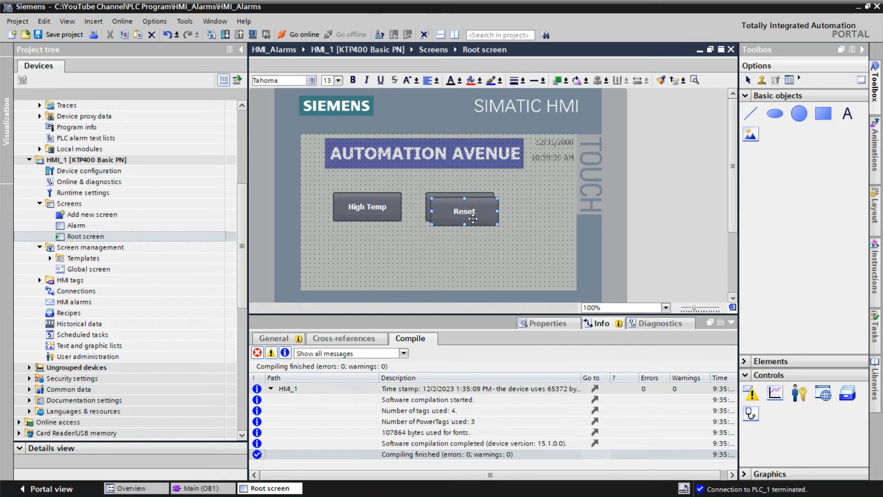
pyautogui.moveTo(473, 223); pyautogui.dragTo(431, 281)
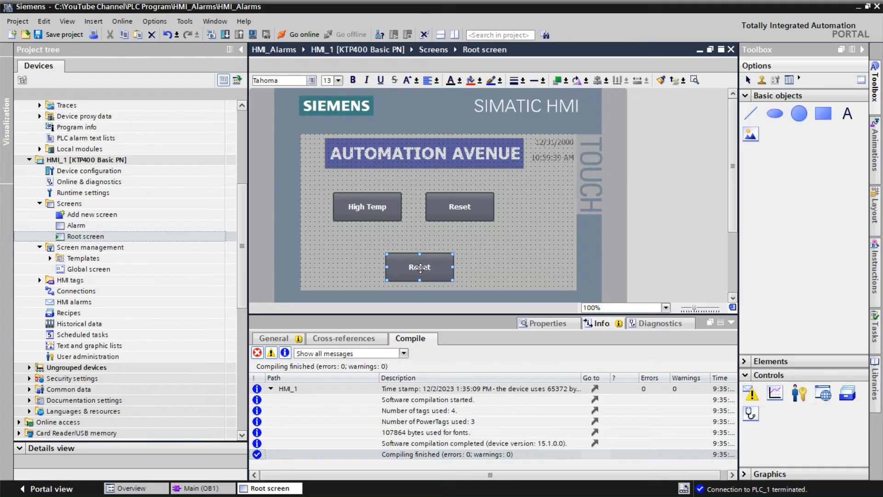
# Relabel the copied button as "Alarm Screen".
pyautogui.doubleClick(420, 268)
pyautogui.write('Alarm')
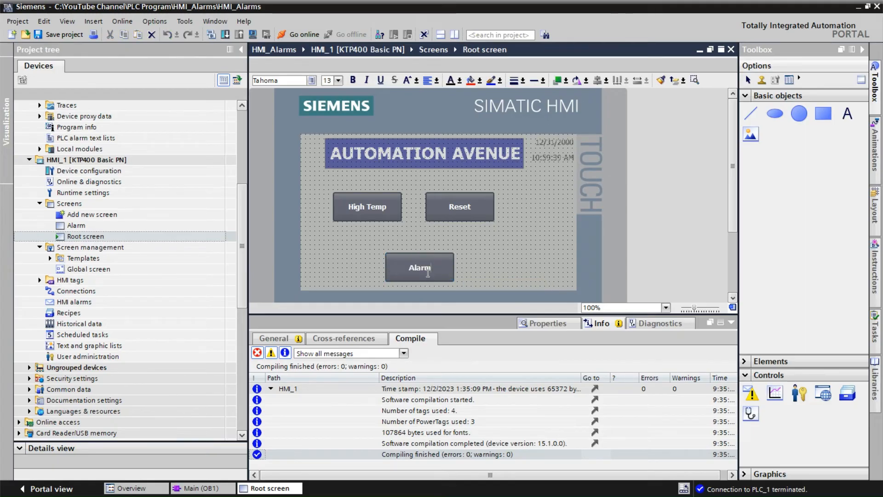
pyautogui.write(' Scree')
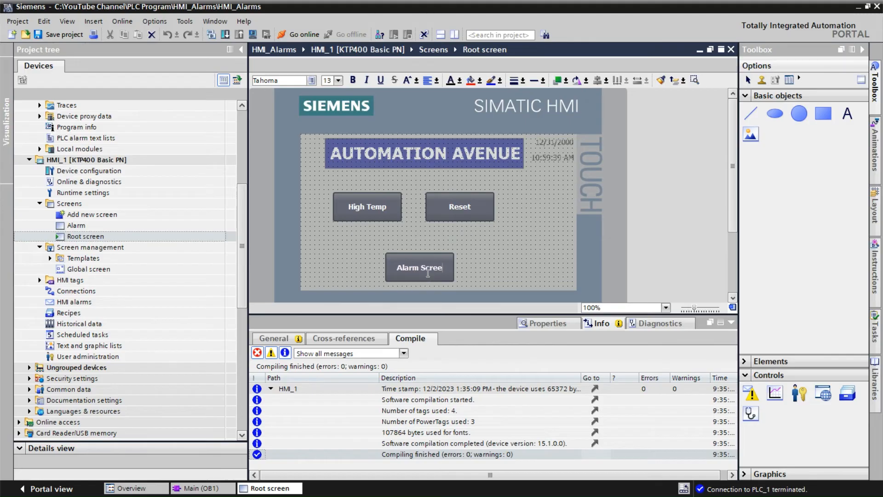
pyautogui.write('n')
pyautogui.click(508, 271)
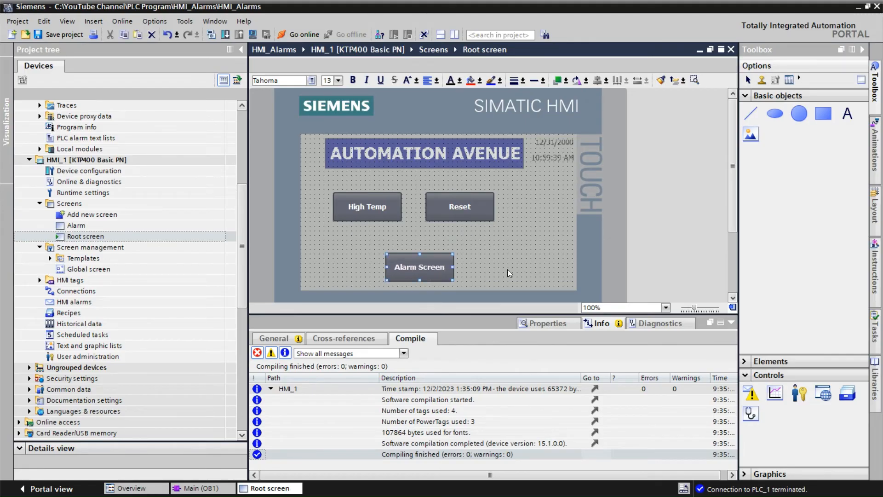
# Remove the SetBitWhileKeyPressed function from the Press event of the Alarm Screen button.
pyautogui.rightClick(421, 275)
pyautogui.click(460, 457)
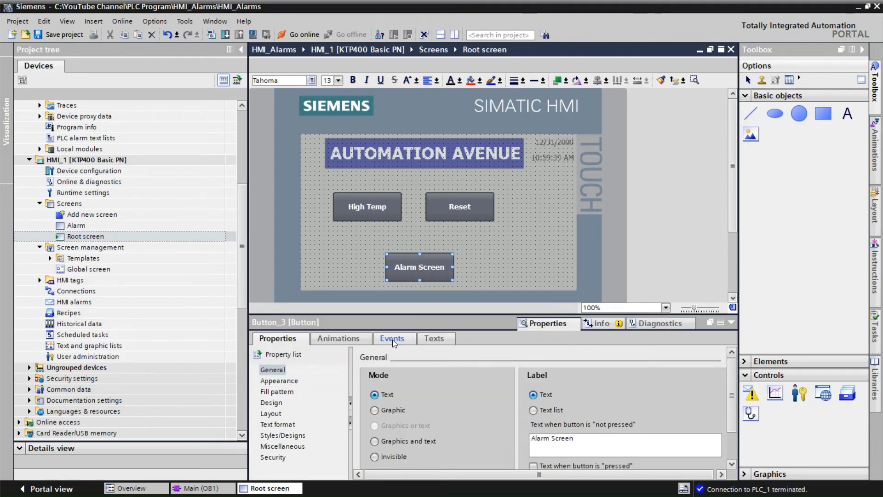
pyautogui.click(393, 339)
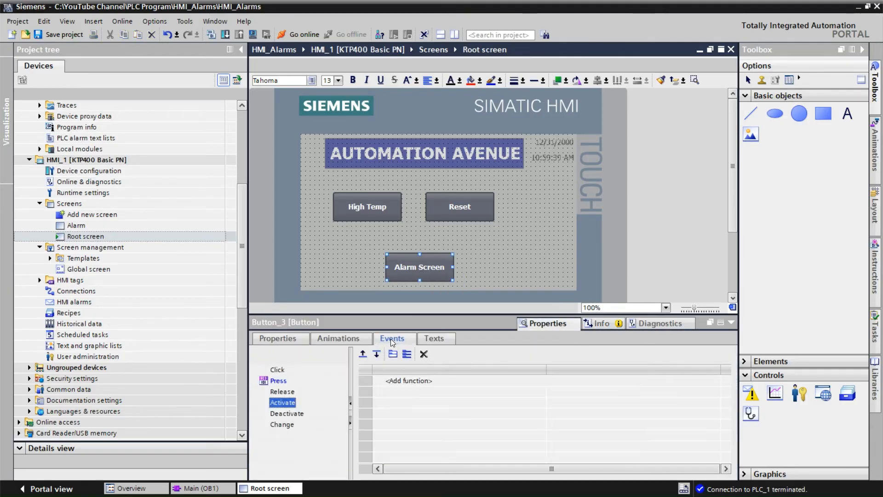
pyautogui.click(281, 382)
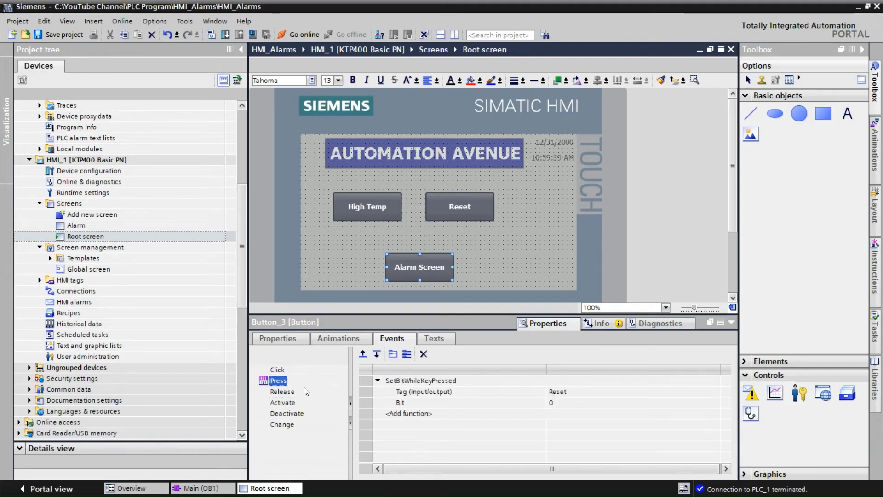
pyautogui.press('Delete')
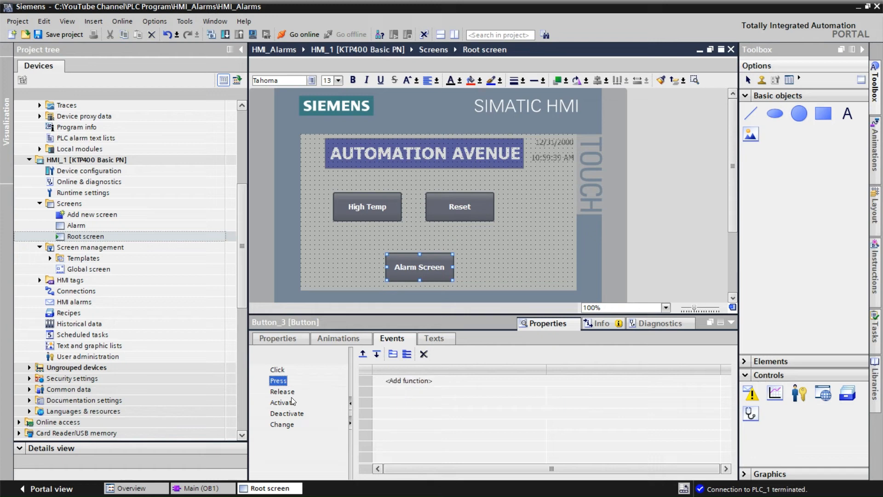
# Add the ActivateScreen function to the Activate event of the Alarm Screen button.
pyautogui.click(286, 404)
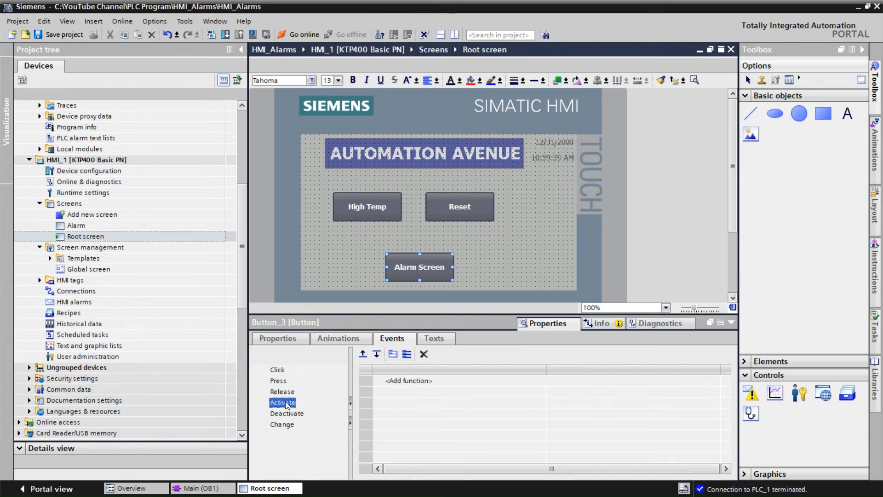
pyautogui.click(407, 383)
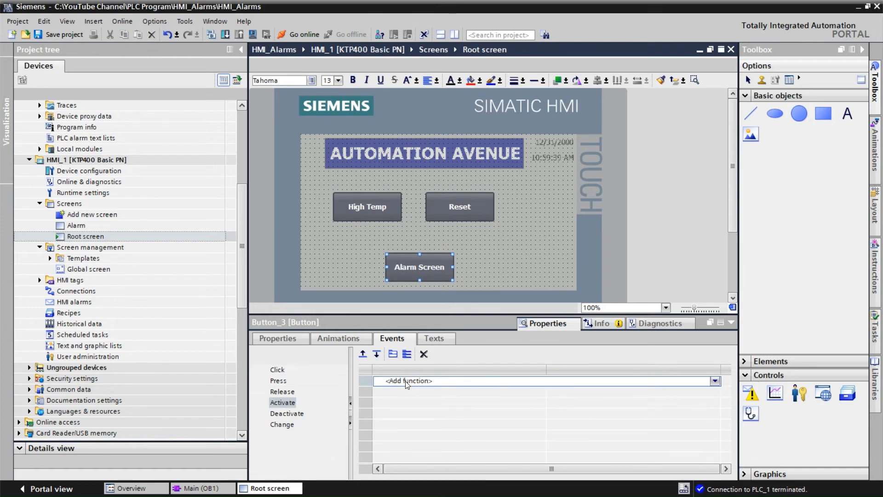
pyautogui.write('s')
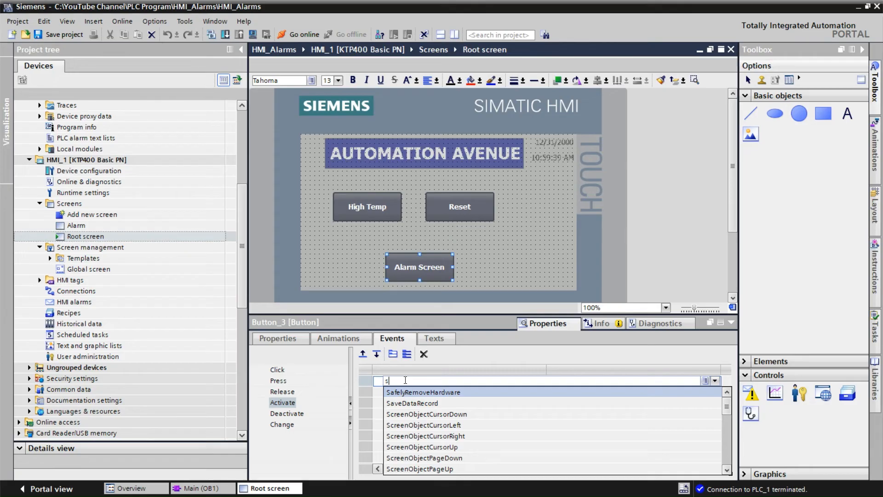
pyautogui.press('BackSpace')
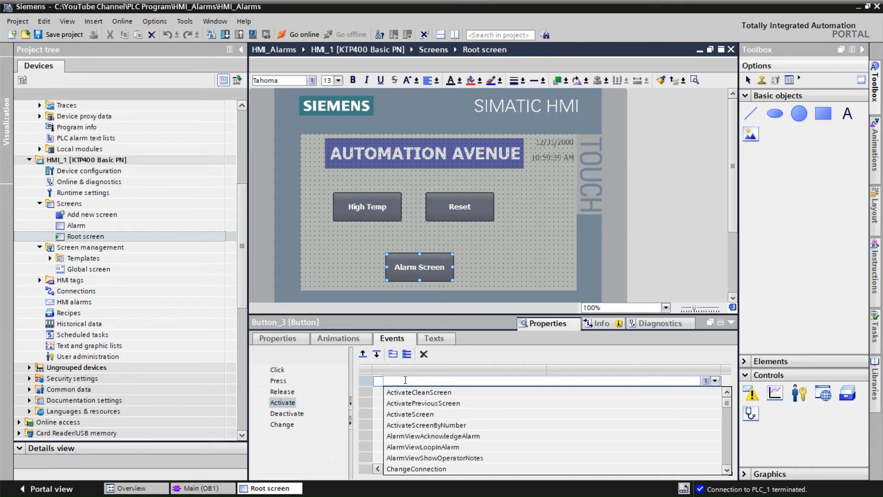
pyautogui.write('ac')
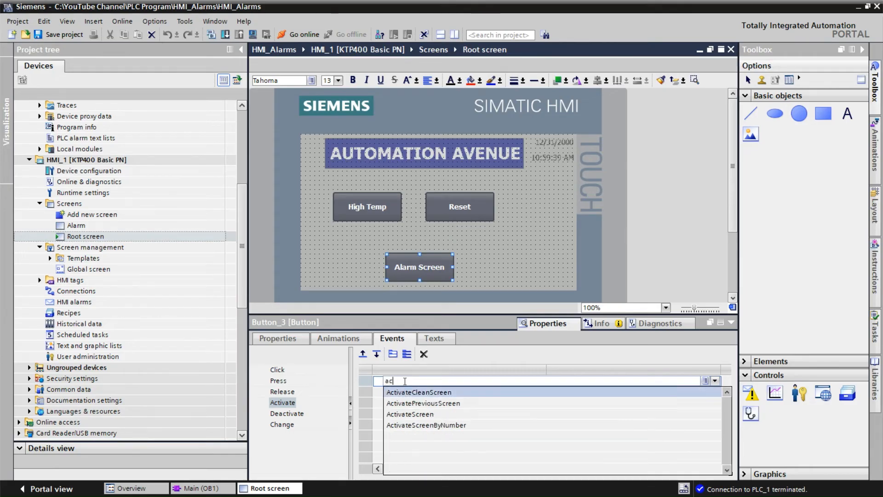
pyautogui.click(421, 415)
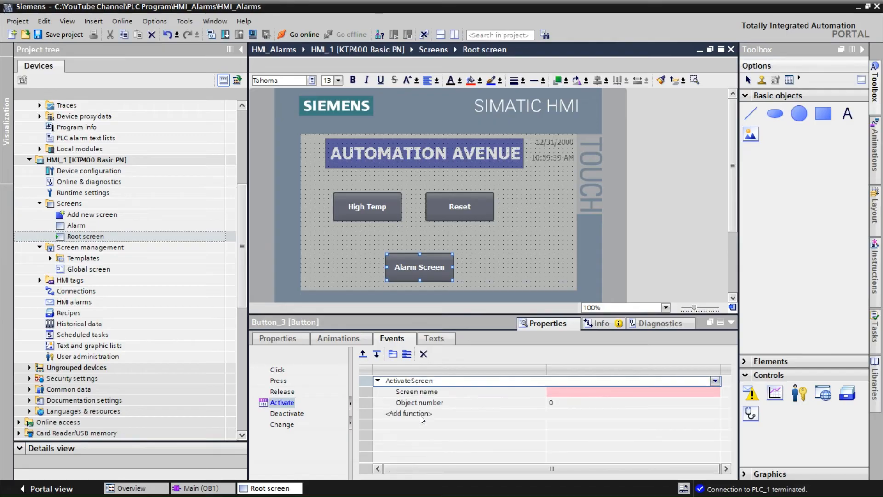
# Set the screen name of the button's ActivateScreen function to the Alarm screen.
pyautogui.click(574, 395)
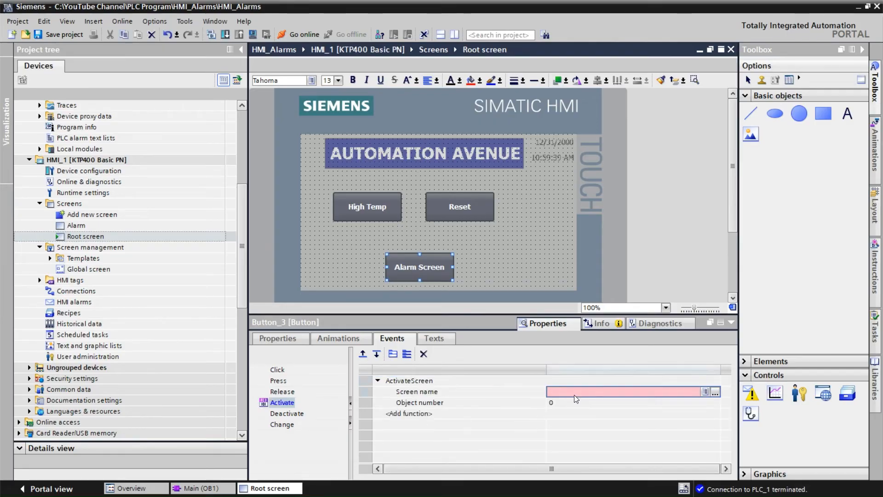
pyautogui.click(715, 392)
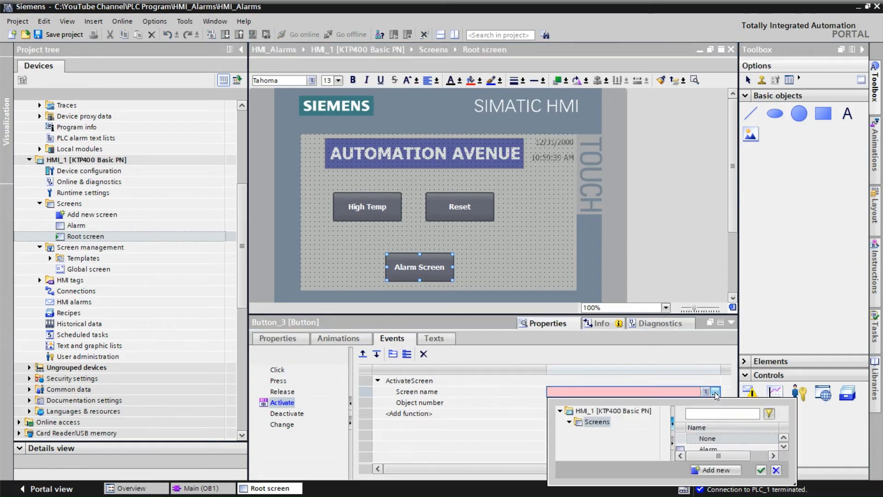
pyautogui.click(784, 447)
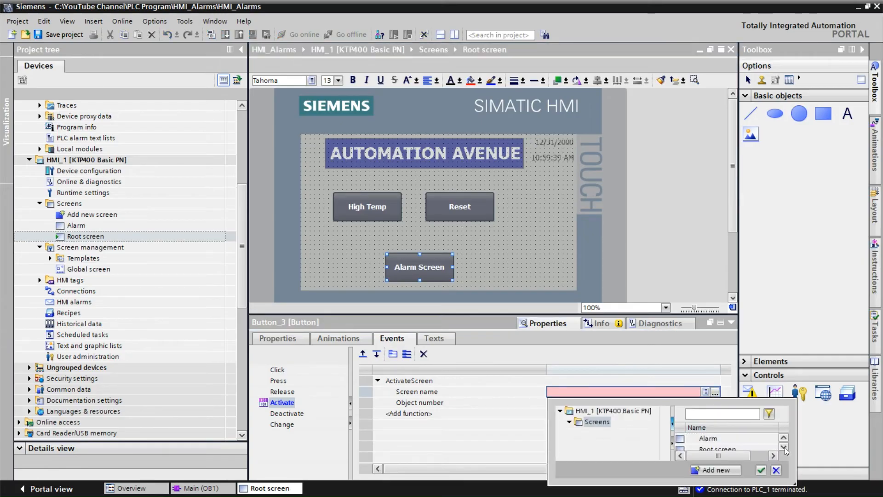
pyautogui.click(708, 440)
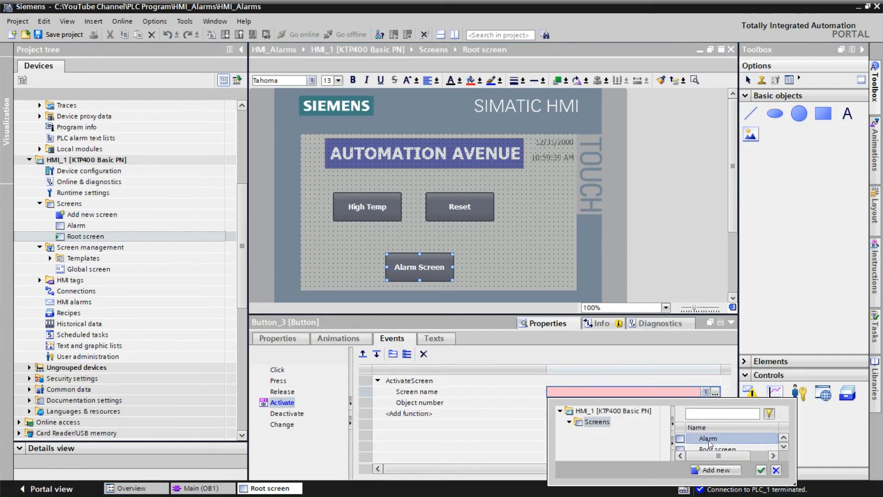
pyautogui.click(762, 470)
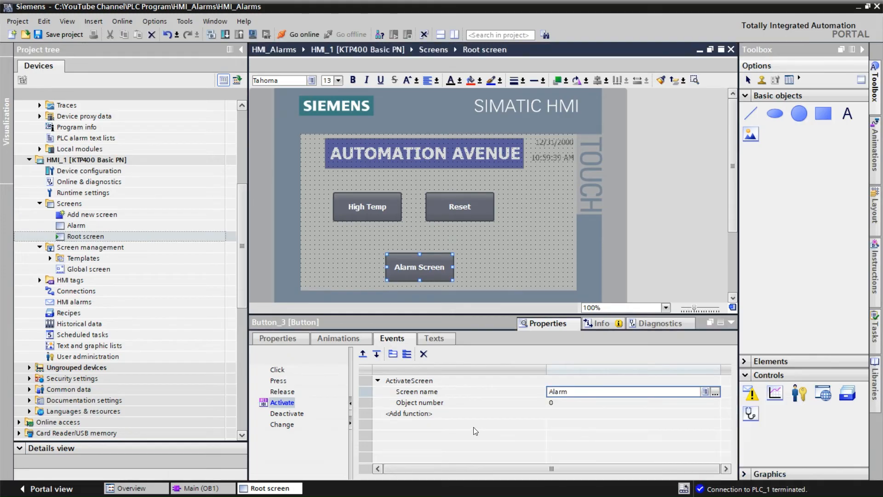
pyautogui.click(498, 280)
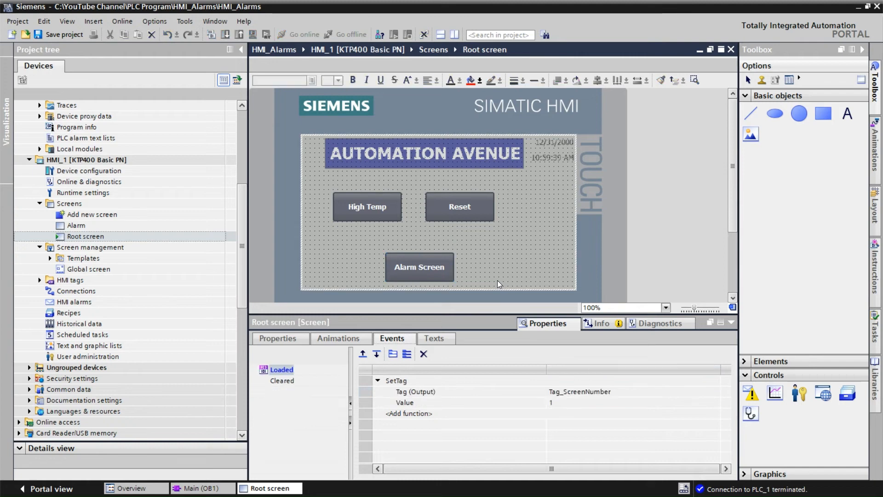
pyautogui.click(408, 279)
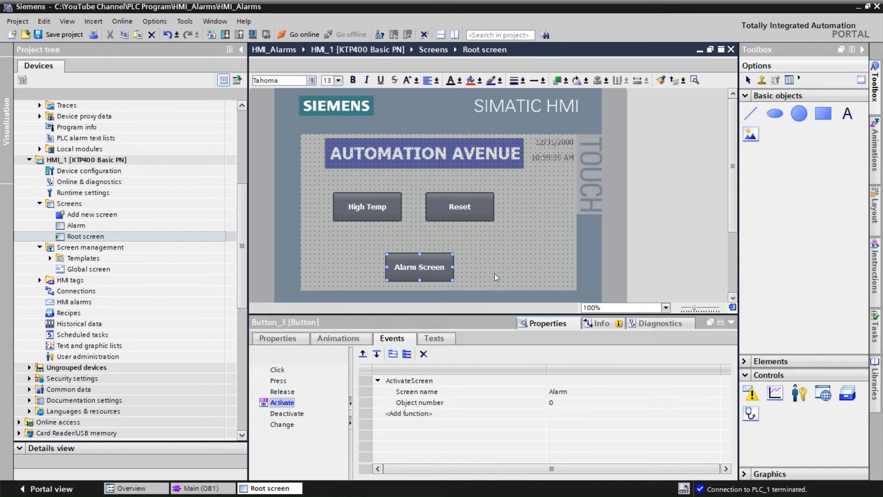
# Open the HMI's Alarm screen and shorten the alarm view's height to free space beneath it for a button.
pyautogui.doubleClick(77, 225)
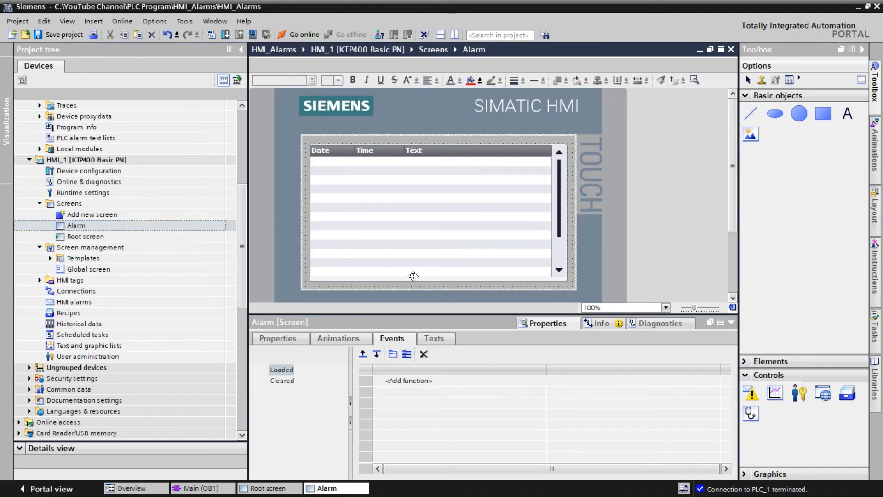
pyautogui.click(427, 278)
pyautogui.moveTo(438, 279); pyautogui.dragTo(435, 247)
pyautogui.click(430, 270)
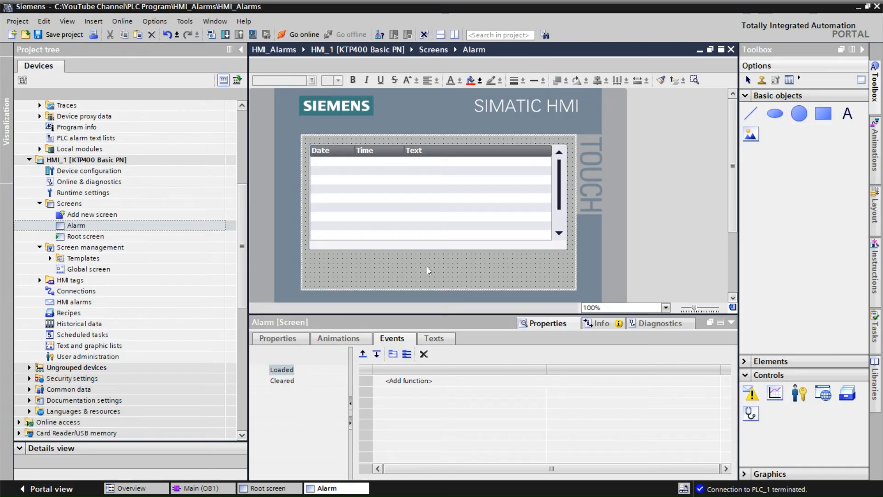
# Paste the copied Alarm Screen button below the alarm view and relabel it "Root Screen".
pyautogui.hotkey('ctrl', 'v')
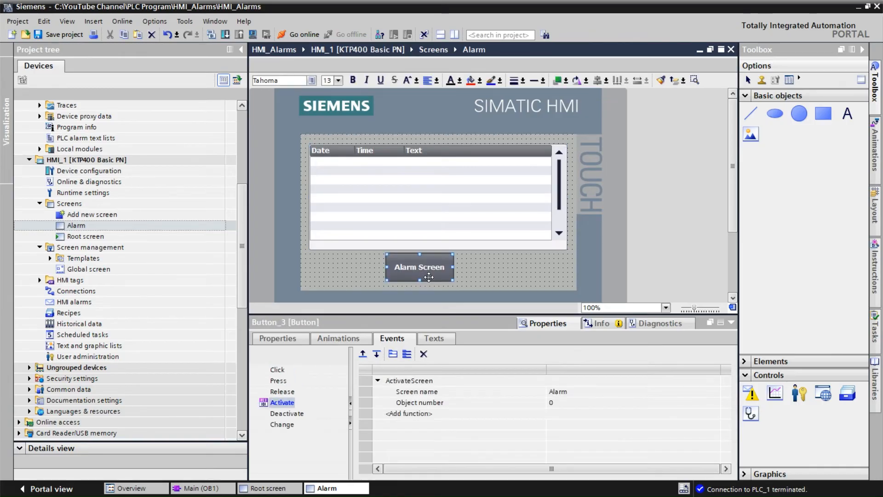
pyautogui.moveTo(429, 277); pyautogui.dragTo(428, 278)
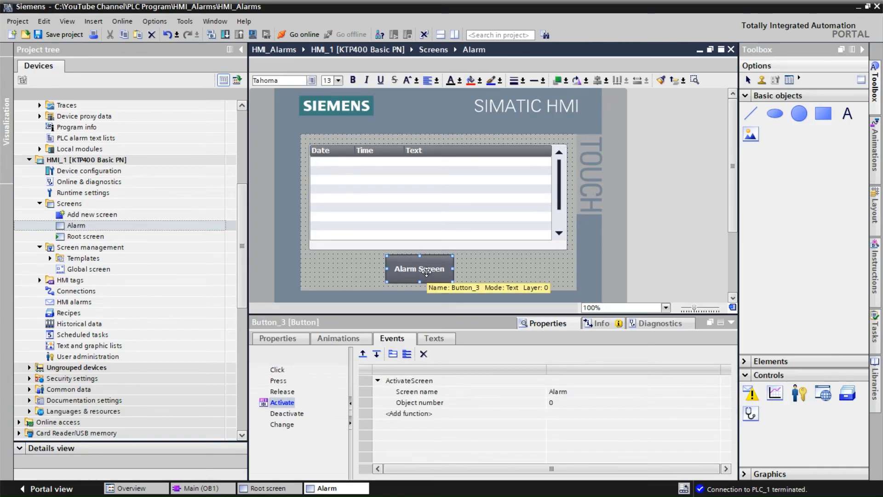
pyautogui.doubleClick(427, 272)
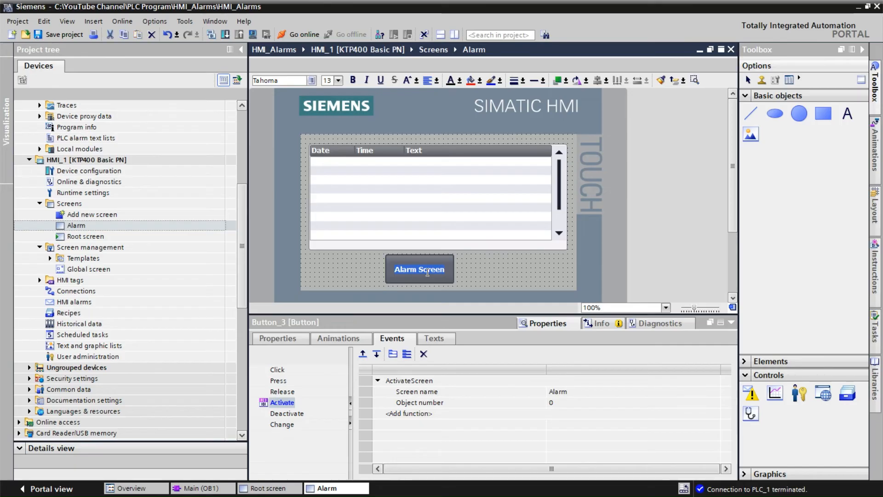
pyautogui.write('T')
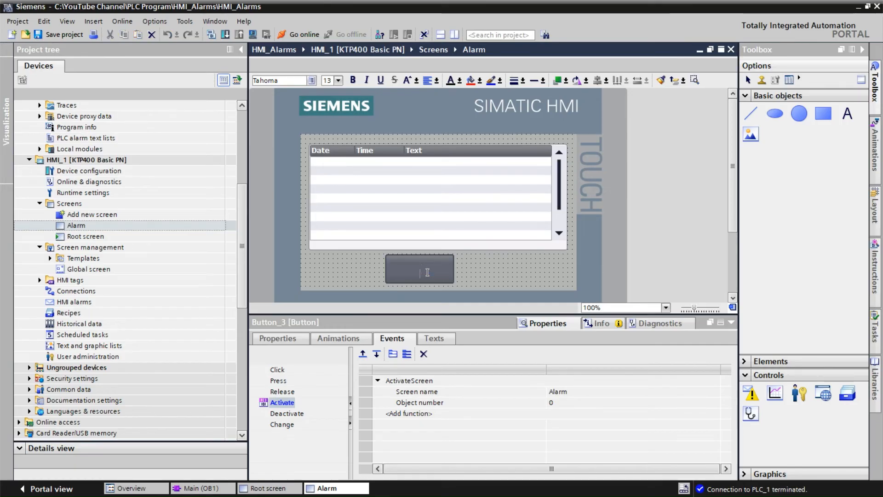
pyautogui.write('Root')
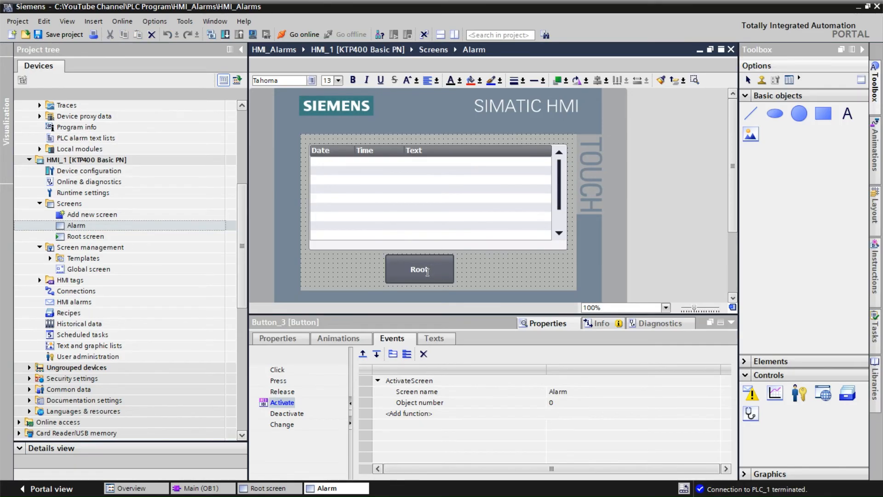
pyautogui.write(' Screen')
pyautogui.click(471, 272)
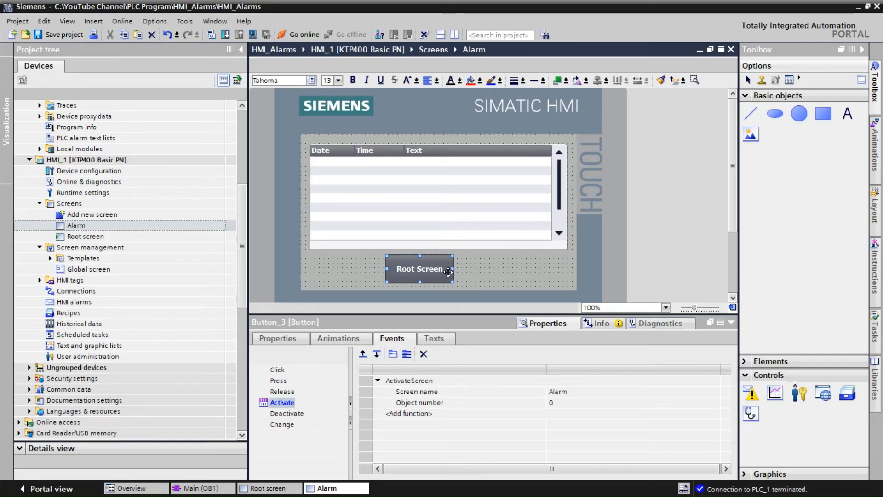
# Set the screen name of the Root Screen button's ActivateScreen function to Root screen.
pyautogui.click(580, 392)
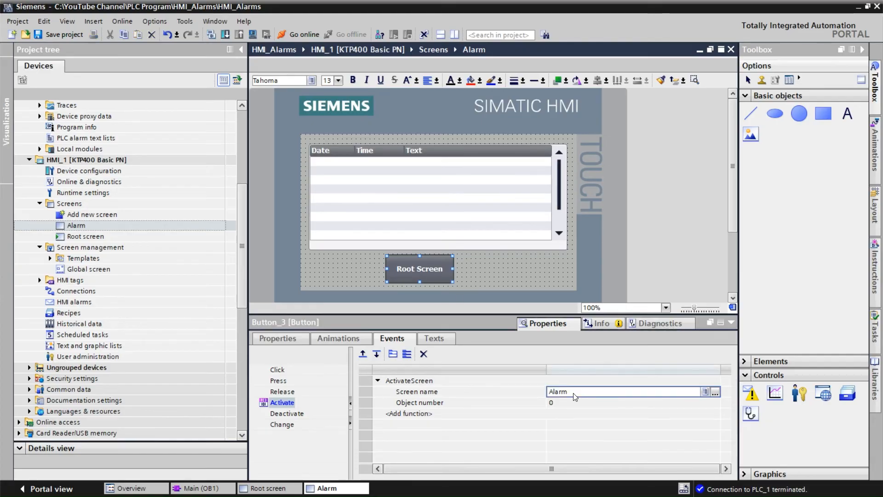
pyautogui.click(715, 392)
pyautogui.click(783, 446)
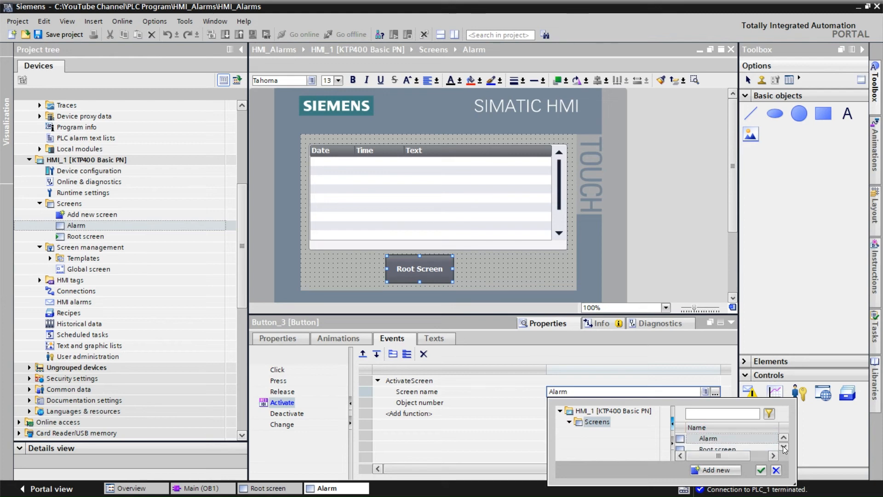
pyautogui.click(784, 446)
pyautogui.click(736, 440)
pyautogui.click(761, 470)
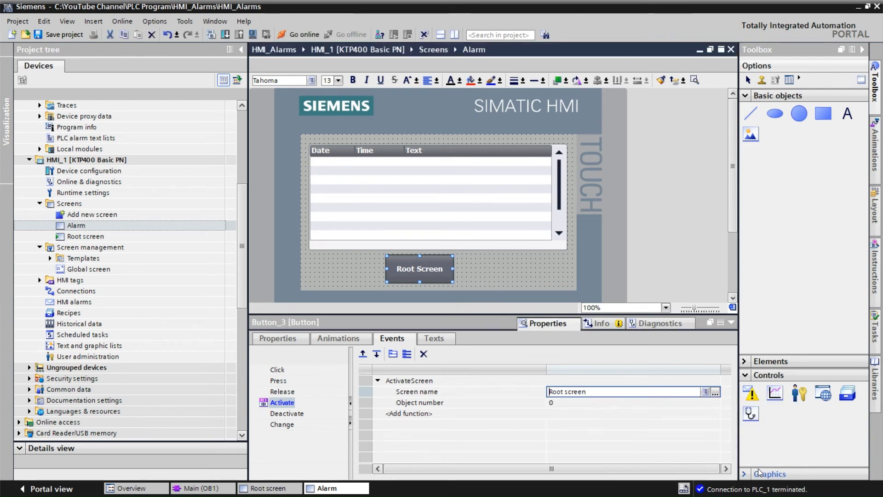
pyautogui.click(730, 323)
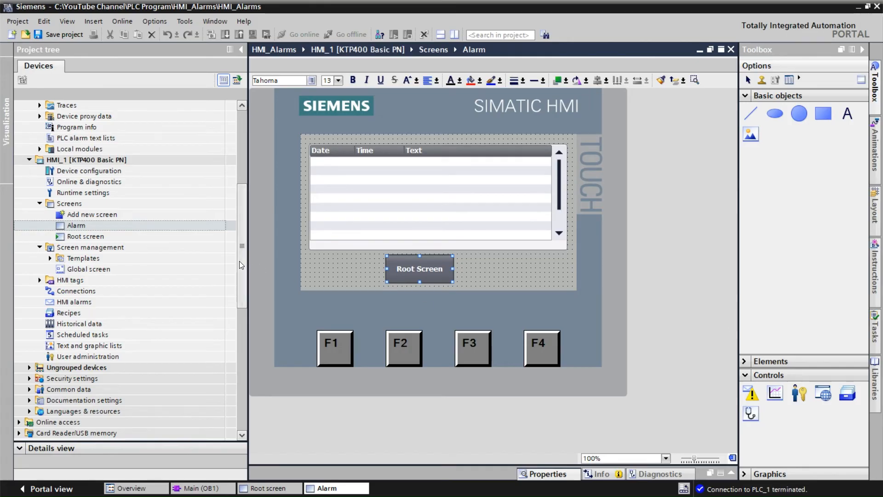
# Start the simulation of PLC_1 and accept disabling all other online interfaces.
pyautogui.moveTo(239, 261); pyautogui.dragTo(241, 175)
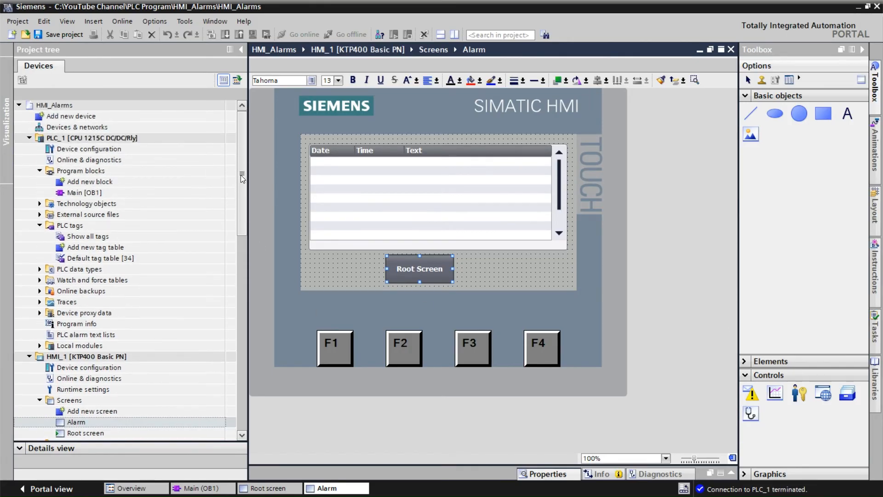
pyautogui.click(95, 138)
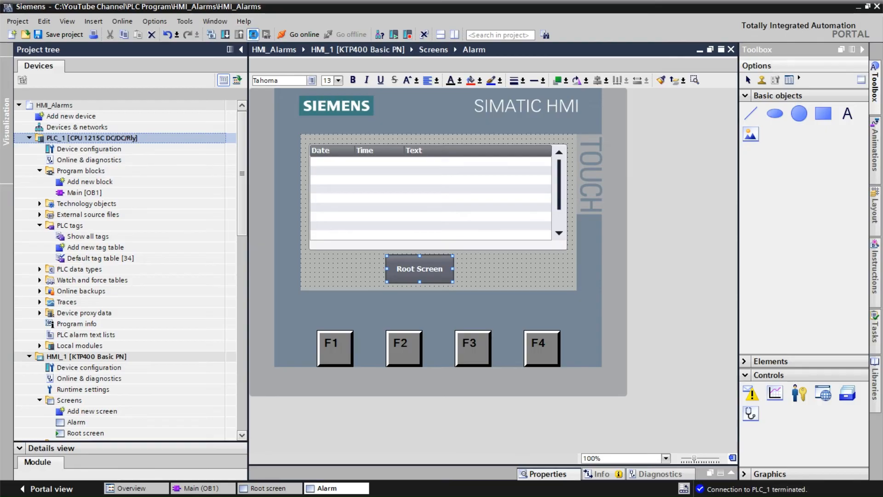
pyautogui.click(253, 35)
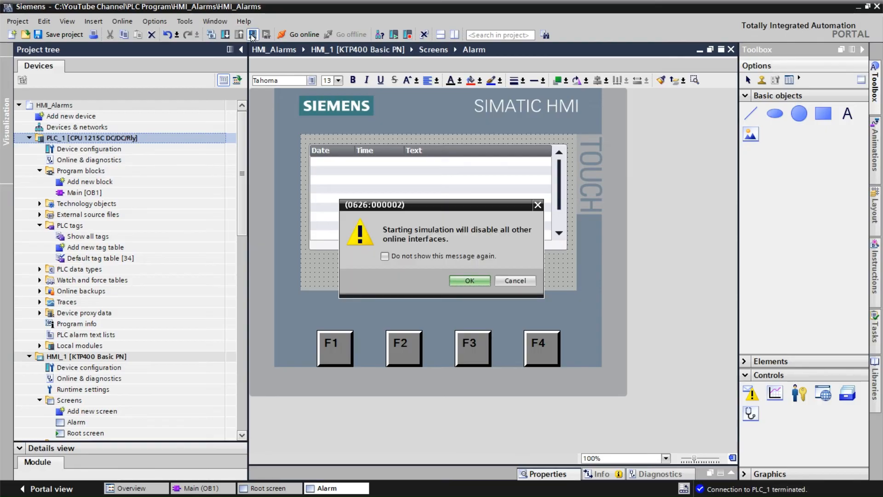
pyautogui.click(469, 280)
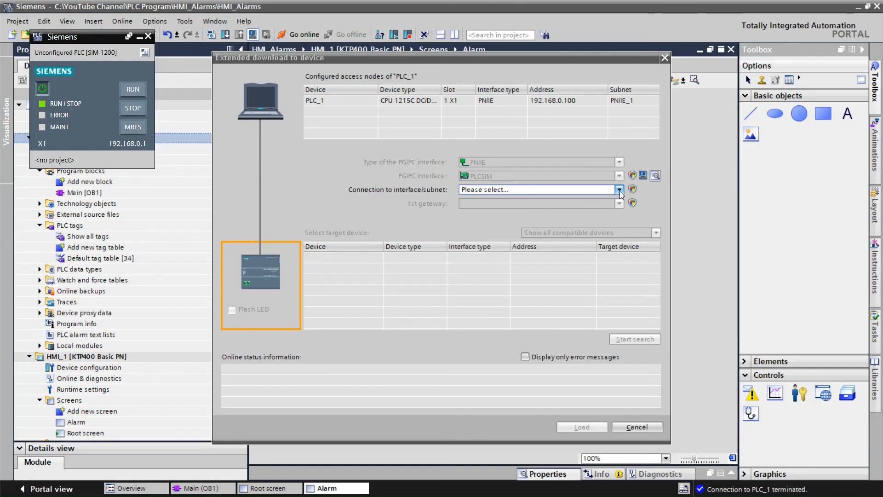
# Connect through subnet PN/IE_1, search for the simulated CPU, and load PLC_1 onto it.
pyautogui.click(620, 189)
pyautogui.click(523, 216)
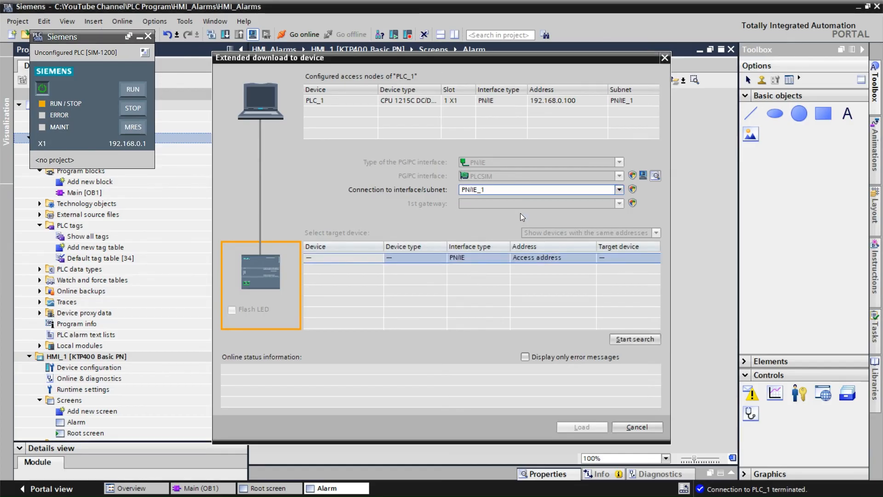
pyautogui.click(632, 342)
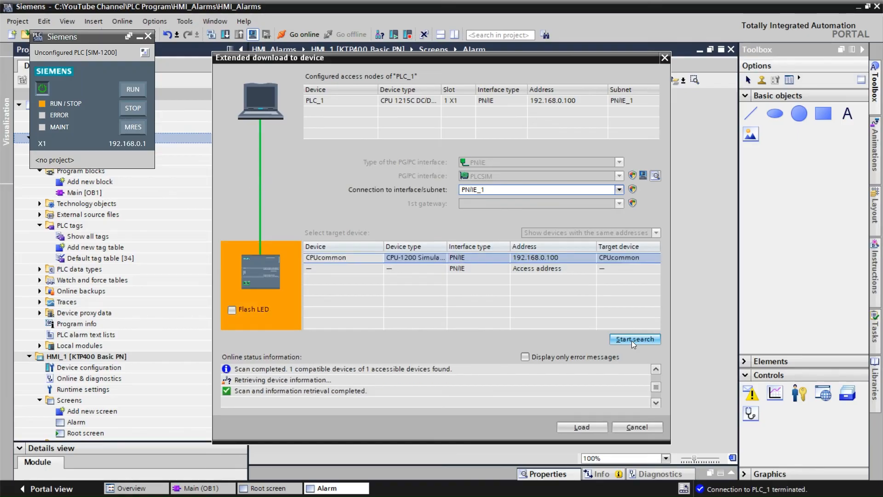
pyautogui.click(583, 428)
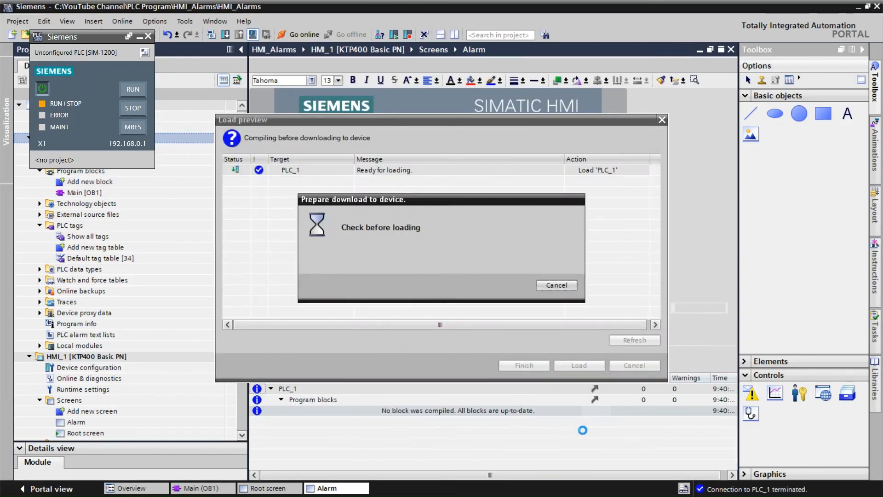
pyautogui.click(590, 366)
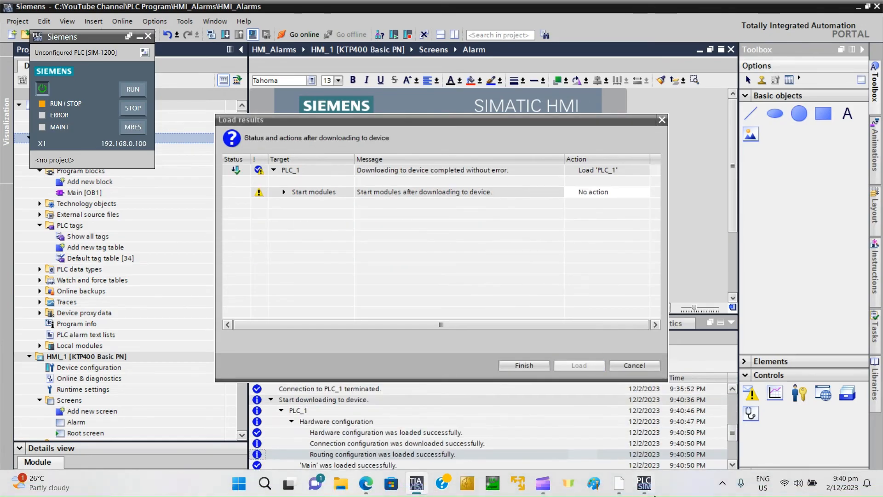
# Finish the download with the Start module action and minimize the PLC simulator window.
pyautogui.click(602, 194)
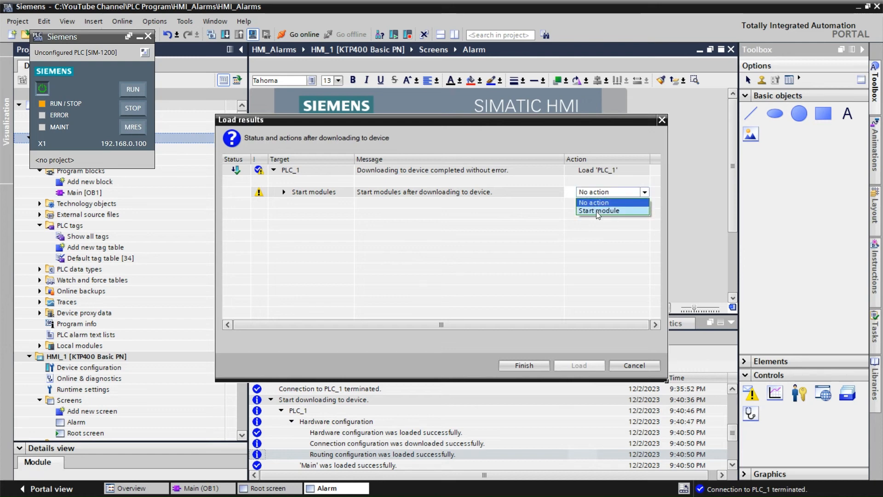
pyautogui.click(596, 211)
pyautogui.click(524, 365)
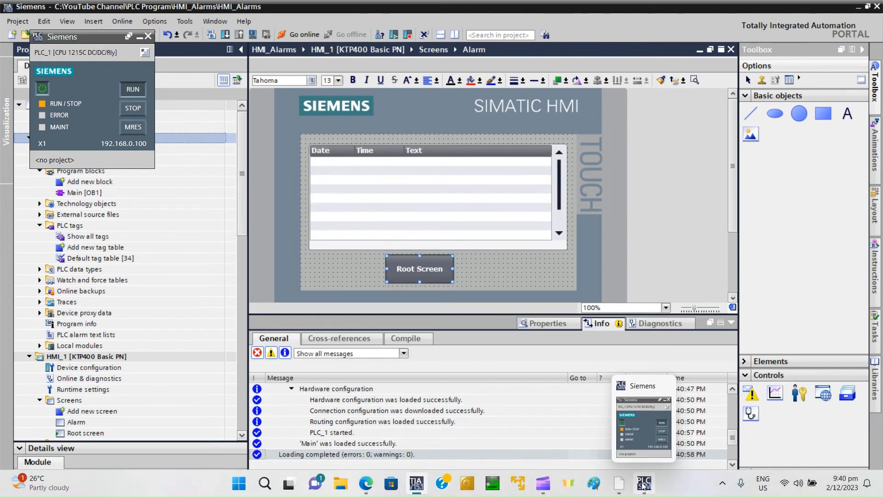
pyautogui.click(645, 483)
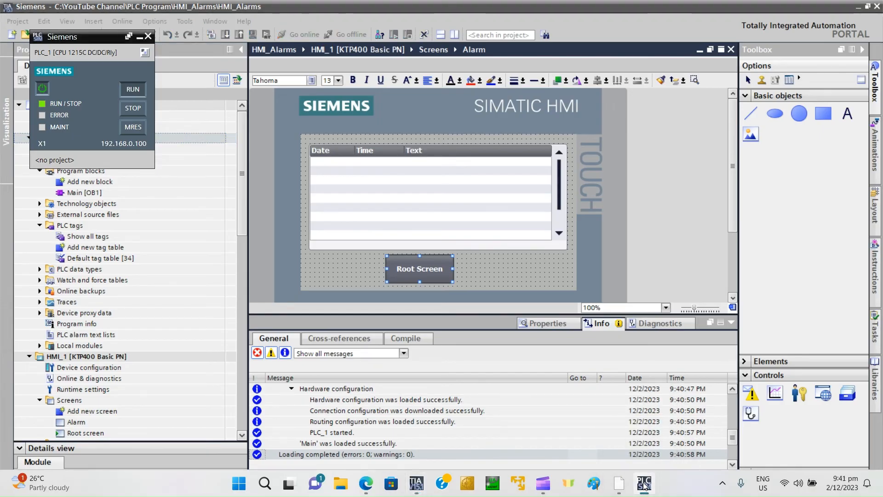
pyautogui.click(139, 37)
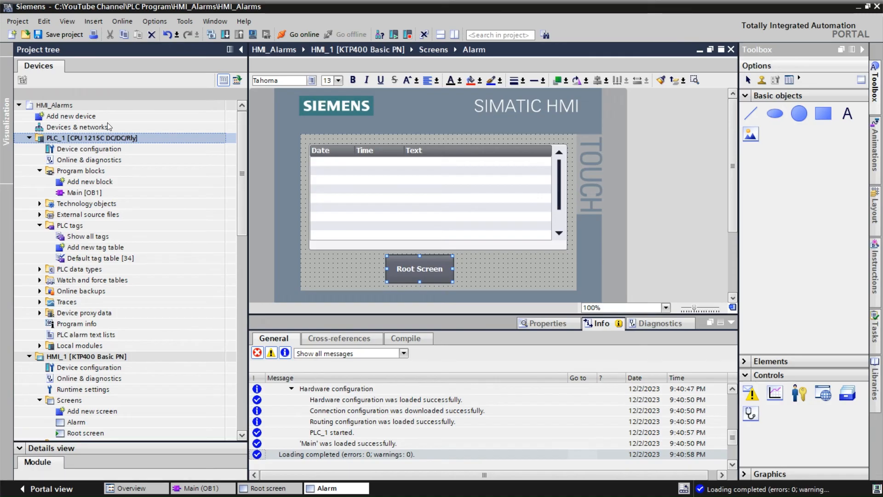
# Open the Main [OB1] block and turn on online monitoring of its ladder logic.
pyautogui.click(86, 192)
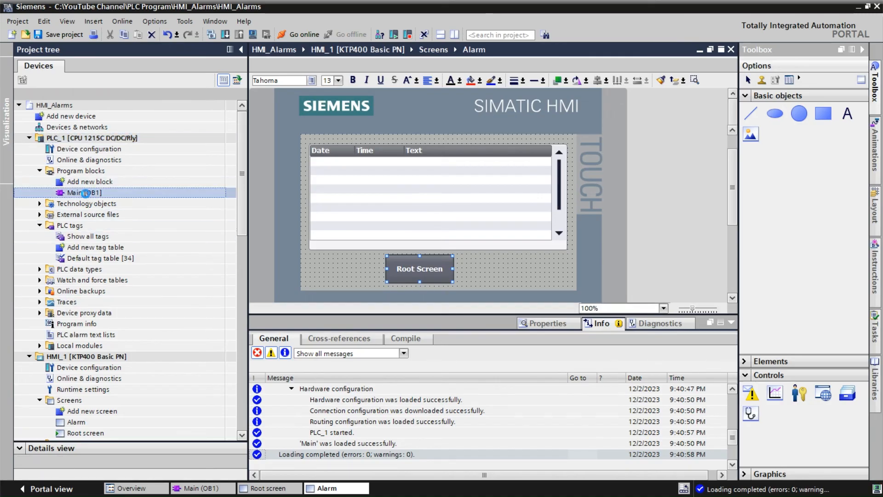
pyautogui.doubleClick(85, 193)
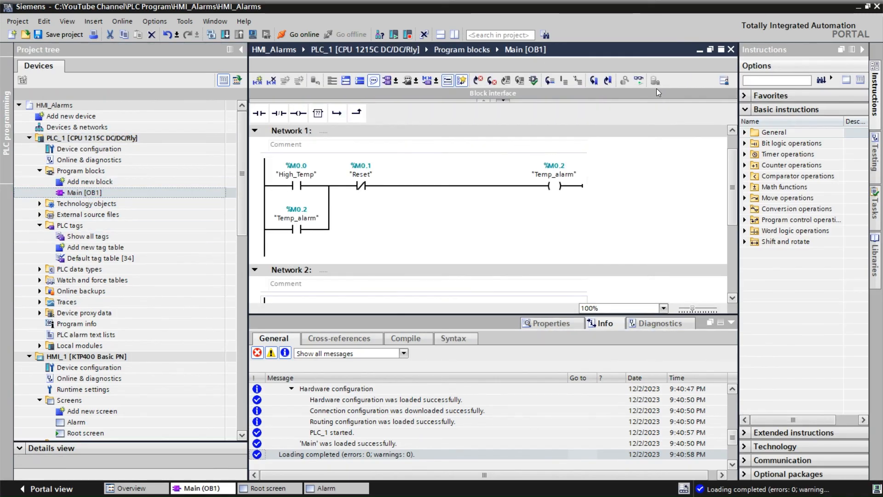
pyautogui.click(640, 81)
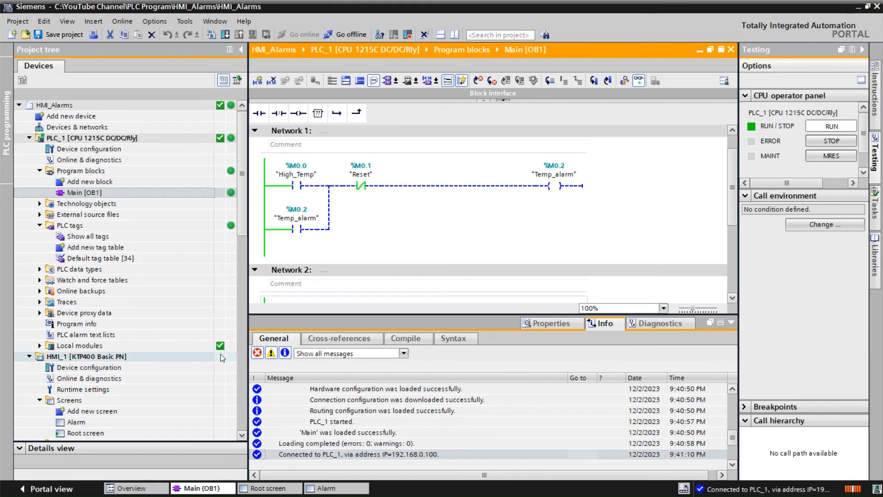
# Start the simulation of HMI_1 and enlarge the RT Simulator window to fit the whole panel.
pyautogui.click(130, 356)
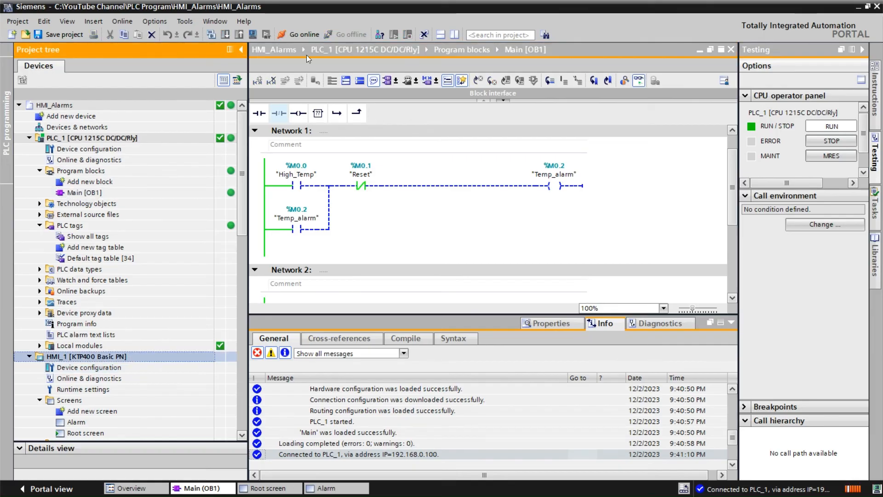
pyautogui.click(252, 35)
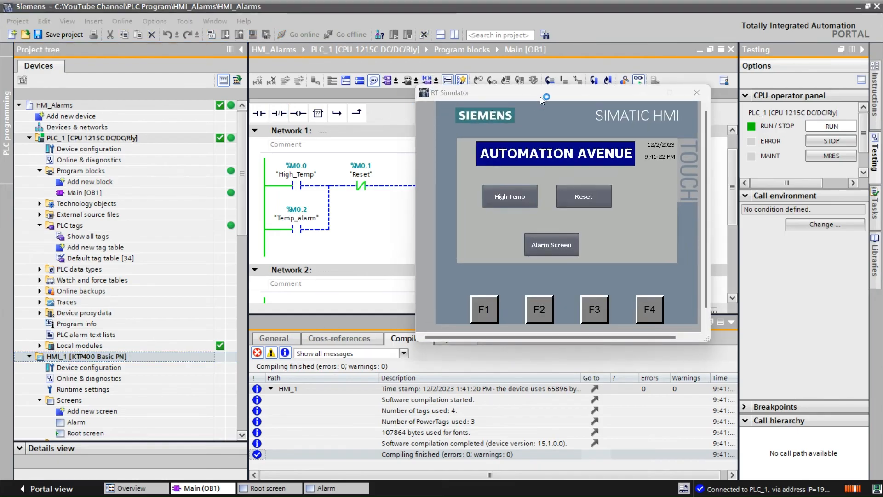
pyautogui.moveTo(541, 97); pyautogui.dragTo(437, 96)
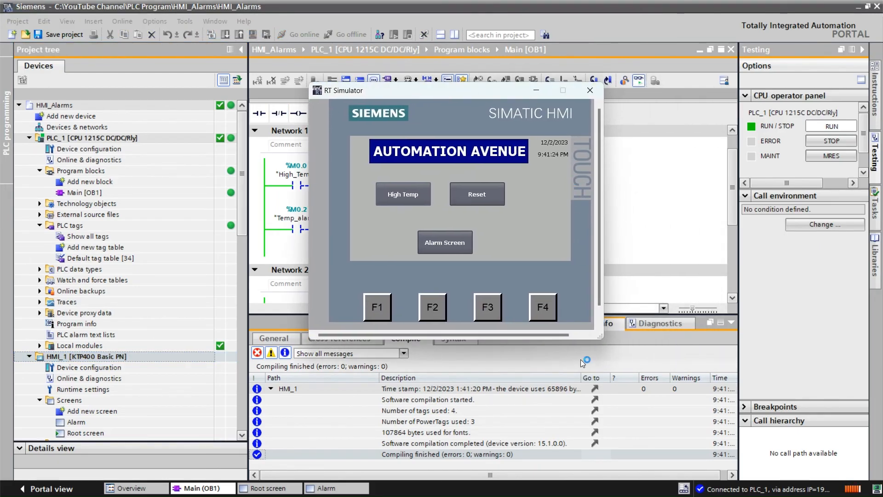
pyautogui.moveTo(564, 341); pyautogui.dragTo(564, 386)
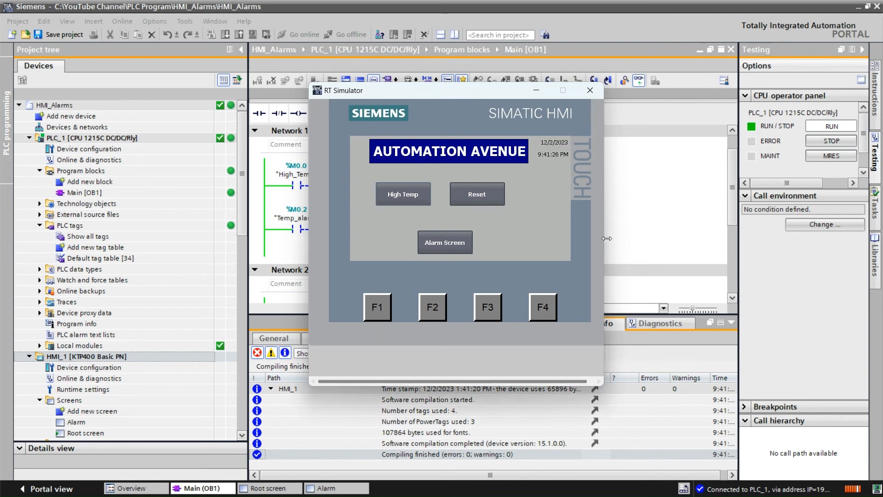
pyautogui.moveTo(606, 238); pyautogui.dragTo(701, 238)
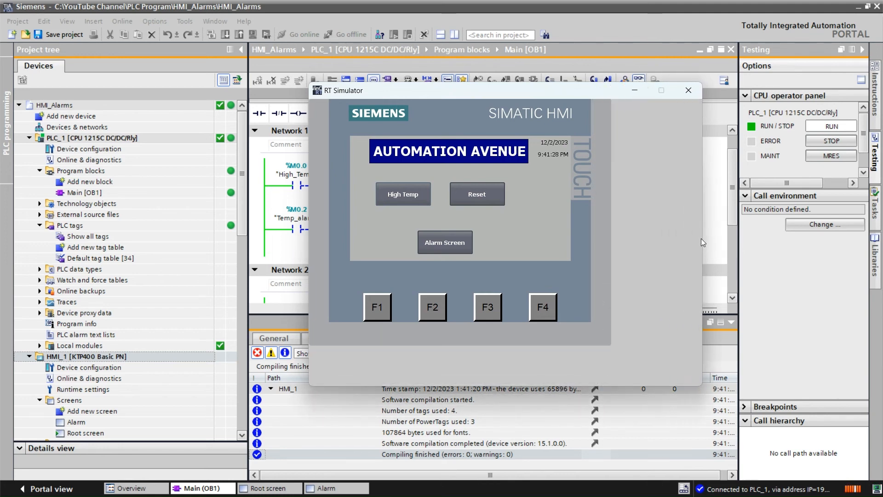
# Test the simulated HMI's navigation to the Alarm screen and back, and move the simulator window off the ladder contacts.
pyautogui.click(456, 248)
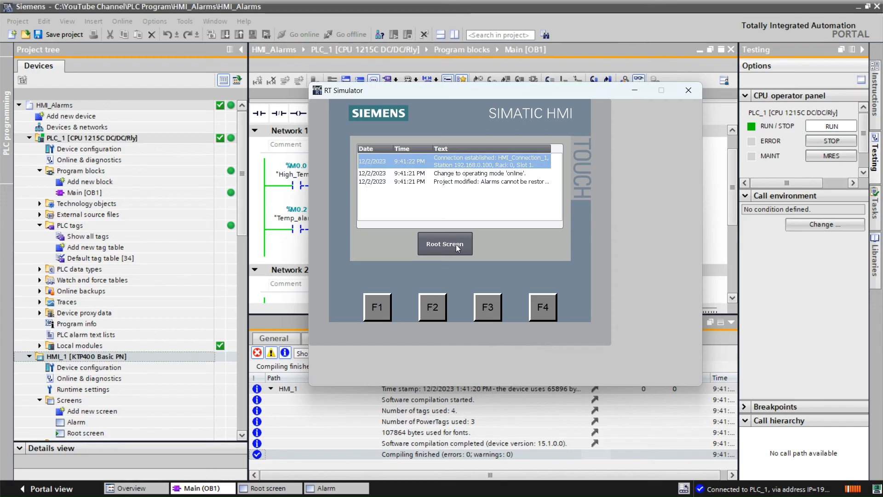
pyautogui.click(454, 247)
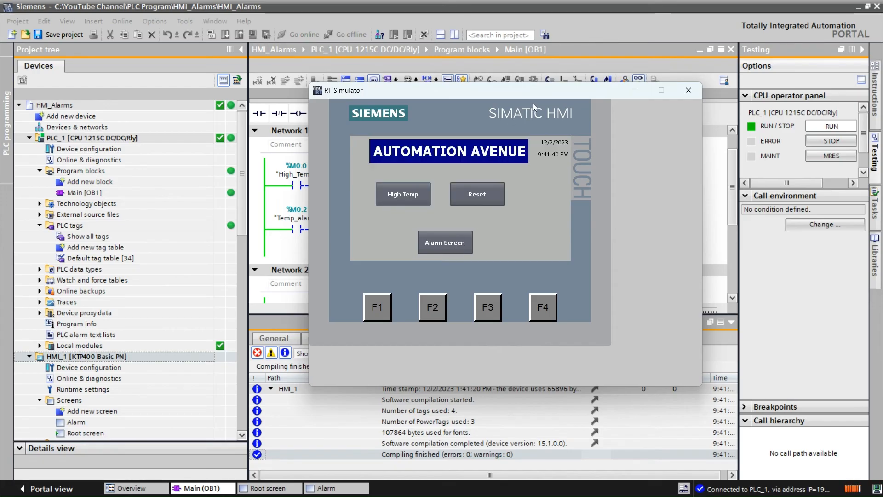
pyautogui.moveTo(543, 96); pyautogui.dragTo(604, 116)
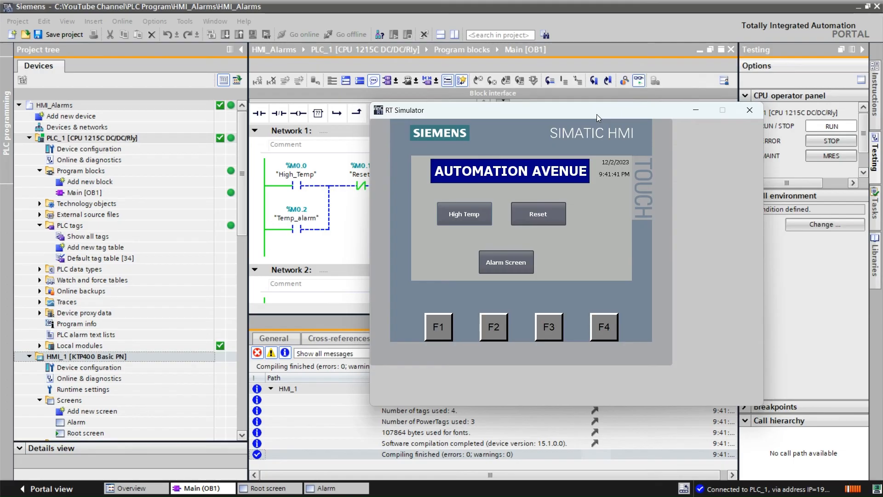
# Trigger the High Temp alarm in the HMI simulation, acknowledge it in the alarm window, and inspect its entries on the Alarm screen.
pyautogui.click(454, 220)
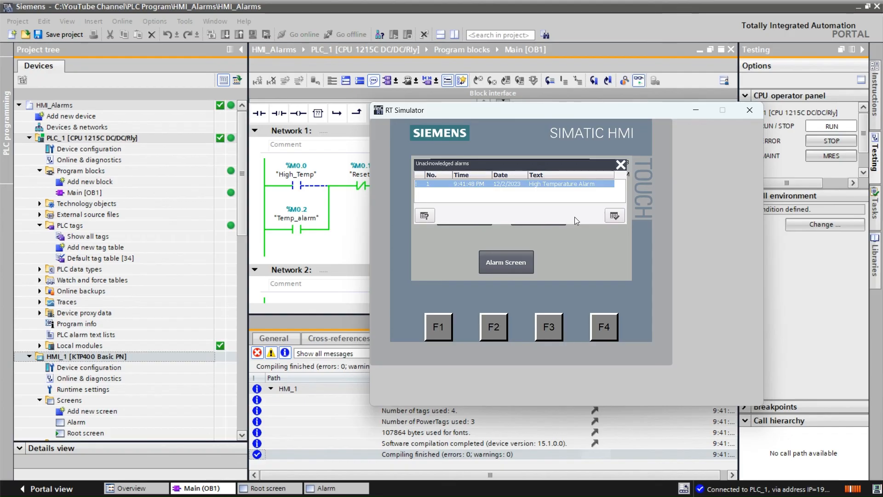
pyautogui.click(616, 217)
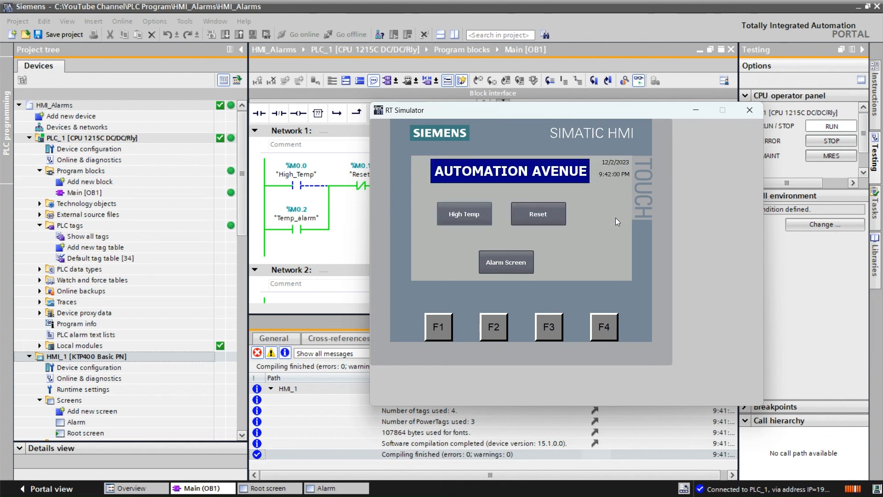
pyautogui.click(518, 270)
pyautogui.click(547, 197)
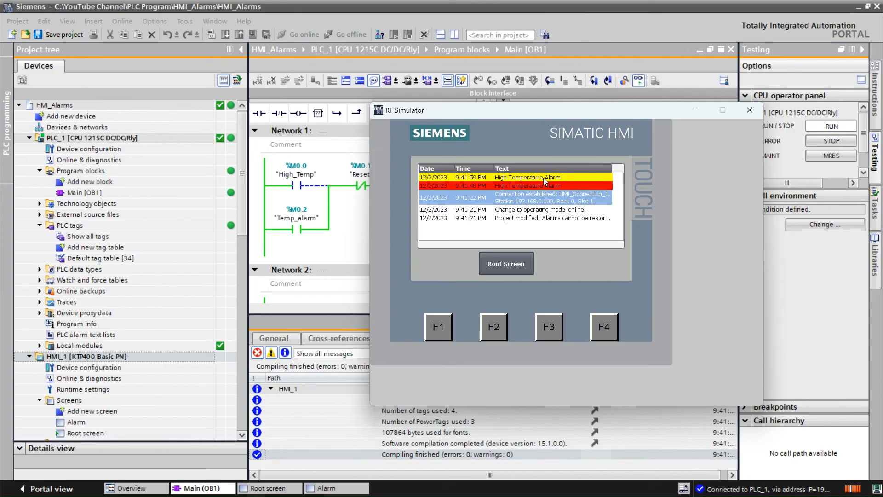
# Reset the acknowledged alarm from the Root screen, uncover the whole Network 1 rung, and inspect the new entry's colour on the Alarm screen.
pyautogui.click(523, 269)
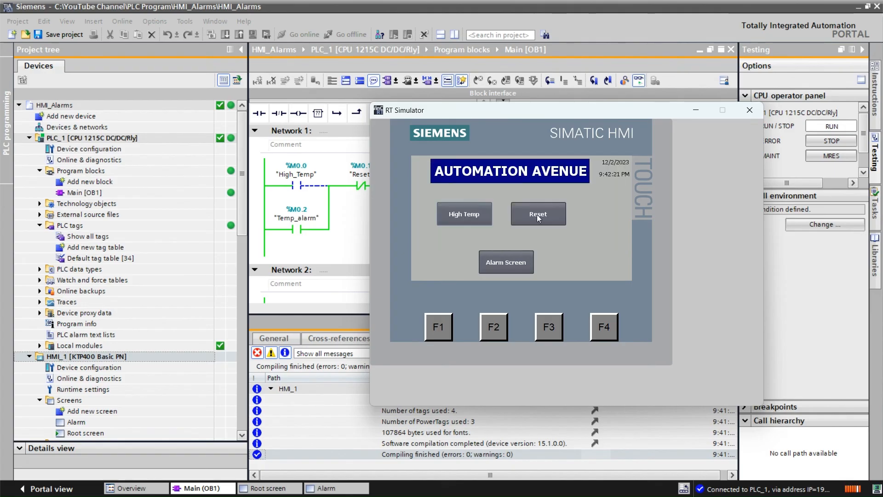
pyautogui.click(537, 215)
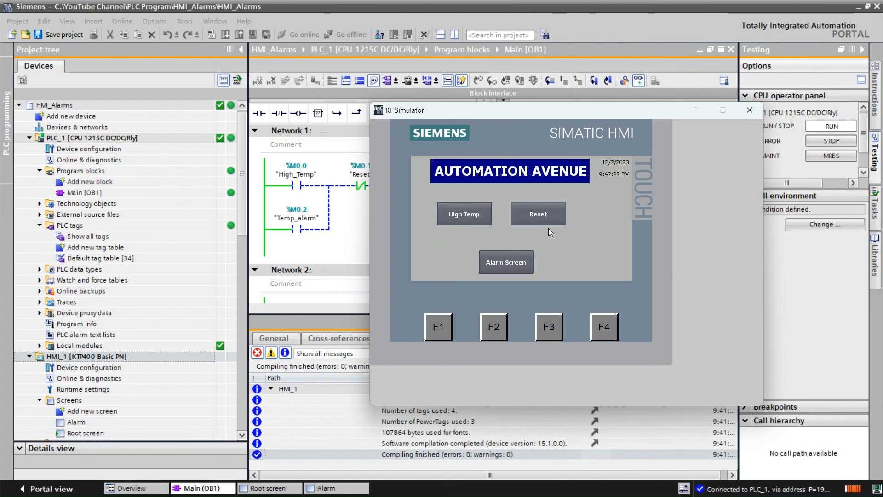
pyautogui.moveTo(512, 112); pyautogui.dragTo(597, 223)
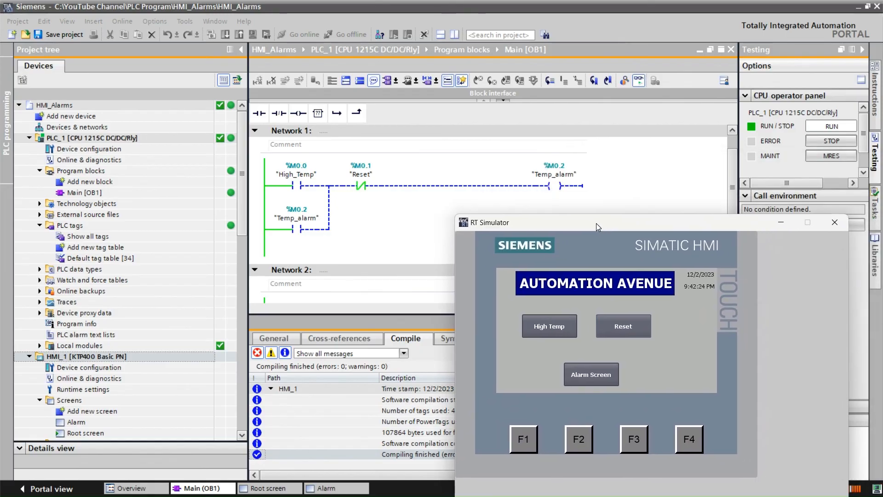
pyautogui.click(595, 376)
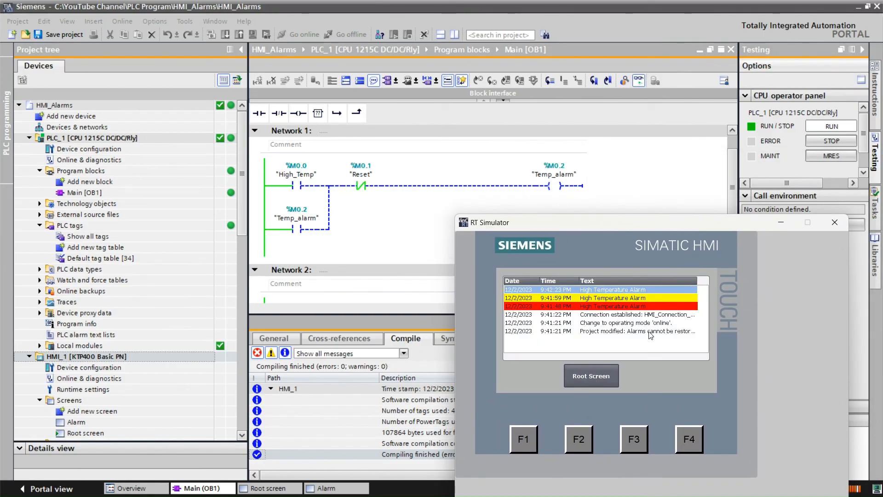
pyautogui.click(632, 323)
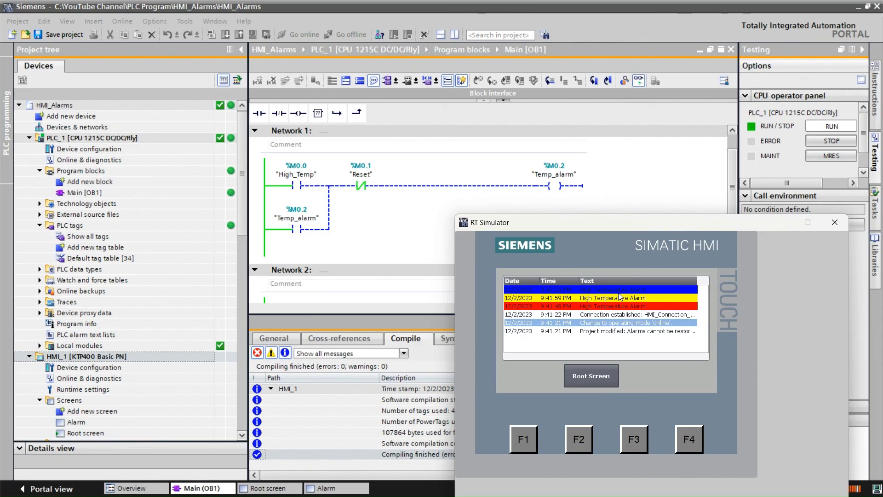
# Trigger the High Temp alarm again from the Root screen, close its window without acknowledging, and inspect the new entry on the Alarm screen.
pyautogui.click(584, 384)
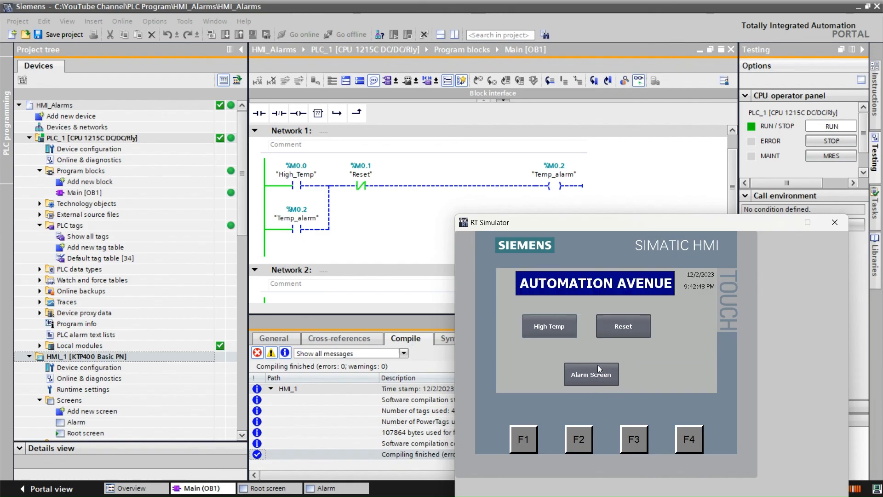
pyautogui.click(546, 326)
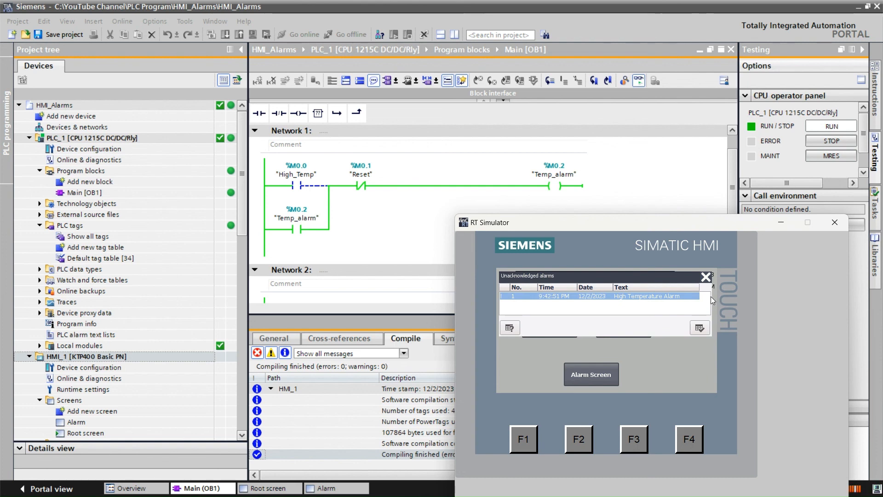
pyautogui.click(706, 277)
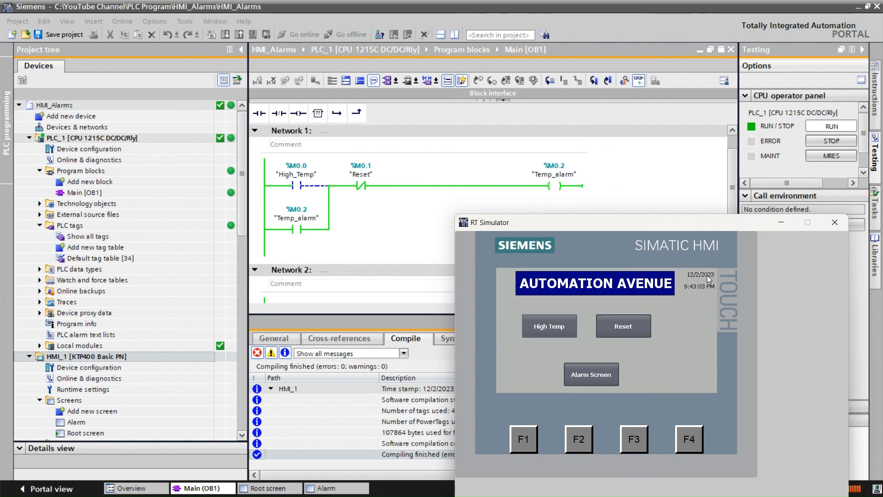
pyautogui.click(607, 378)
pyautogui.click(631, 342)
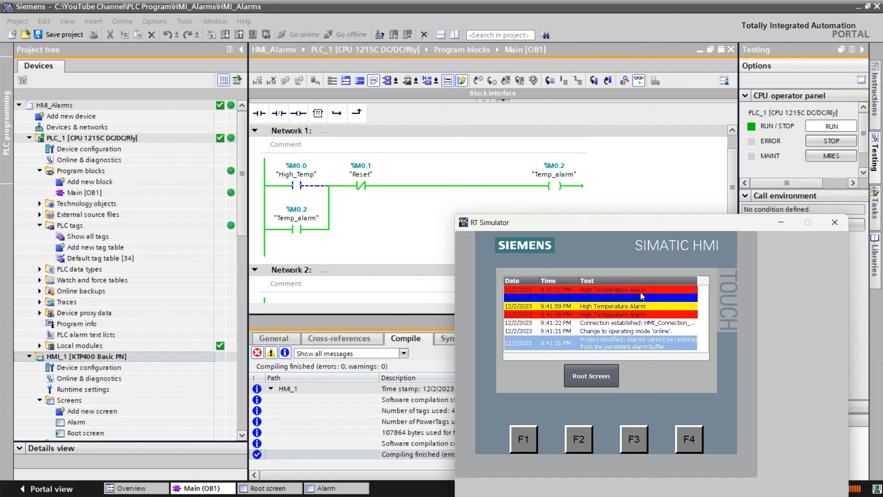
# Reset the unacknowledged alarm from the Root screen and inspect the outgoing entry's colour on the Alarm screen.
pyautogui.click(600, 379)
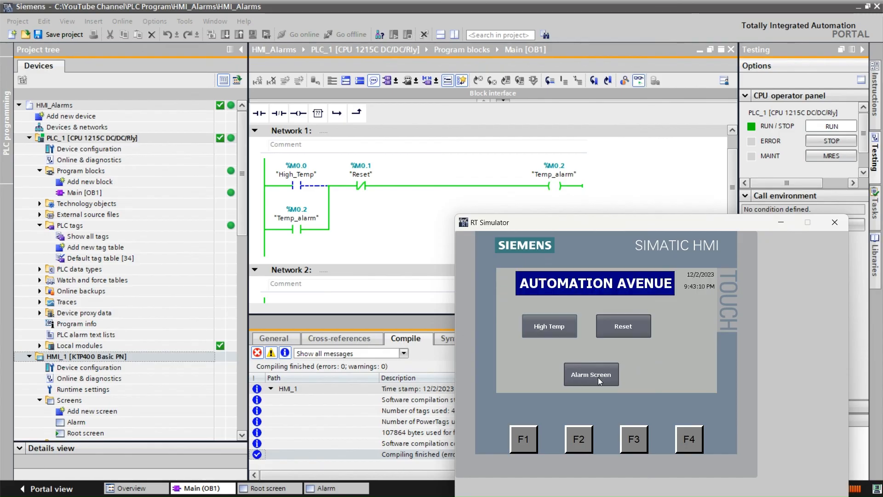
pyautogui.click(628, 328)
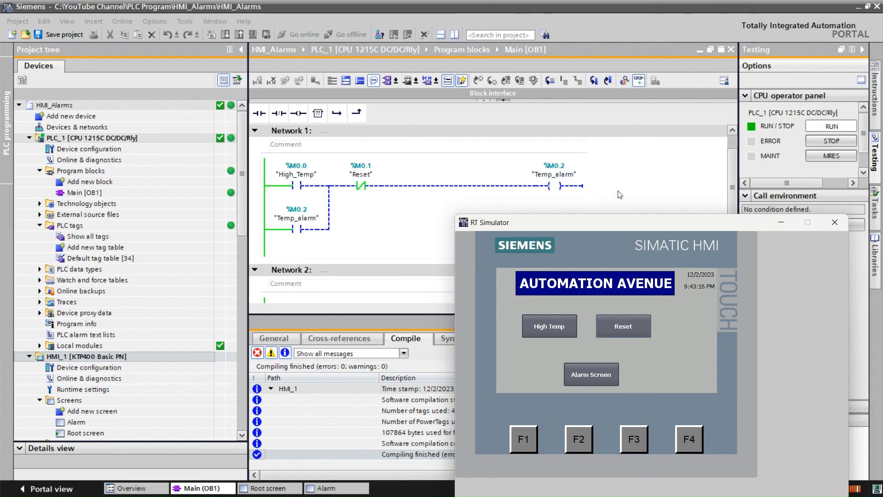
pyautogui.click(604, 367)
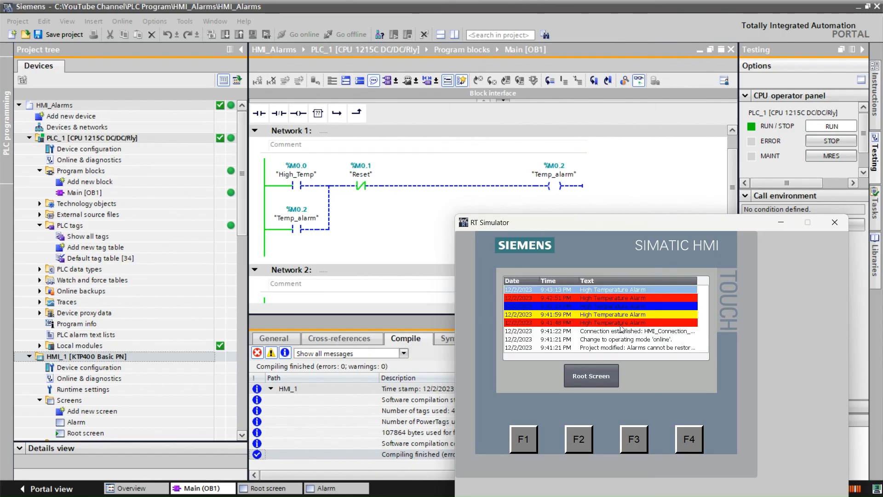
pyautogui.click(622, 339)
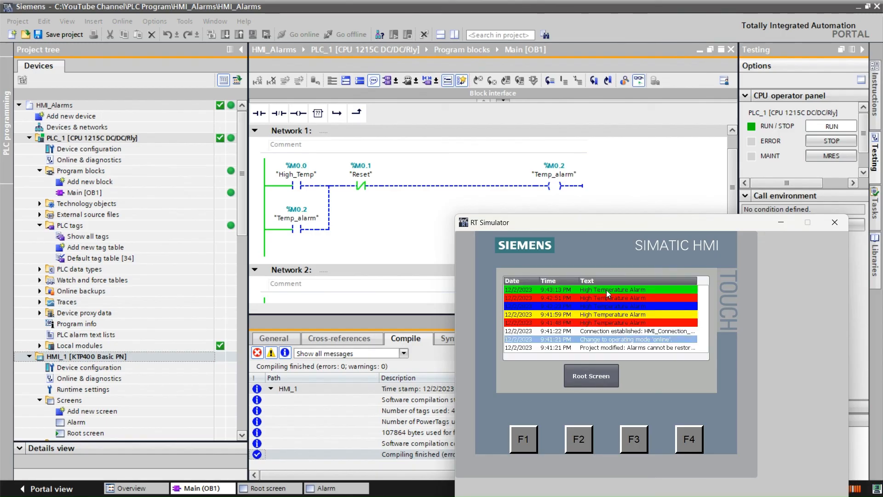